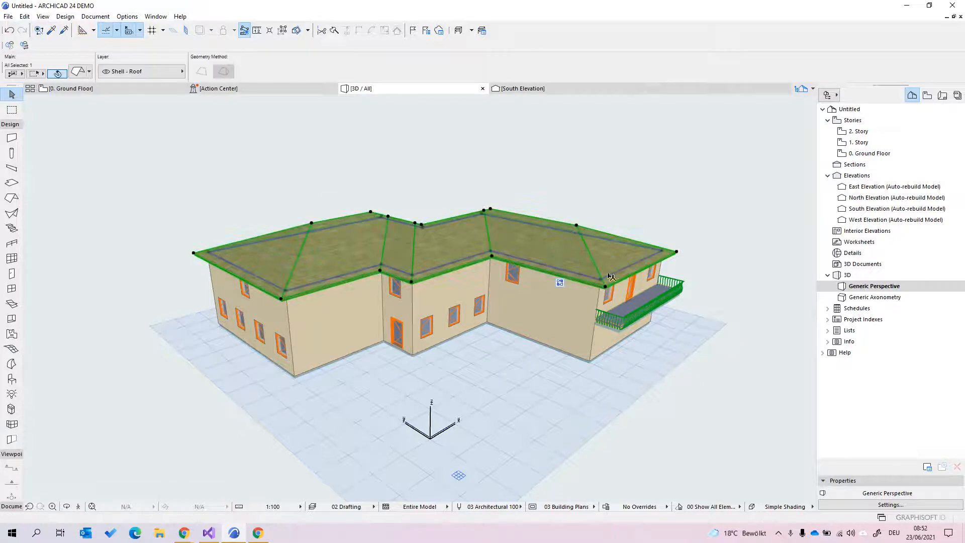
Step: Inspect the zones on the two balconies in the 3D model, viewing the building from above
left_click(593, 332)
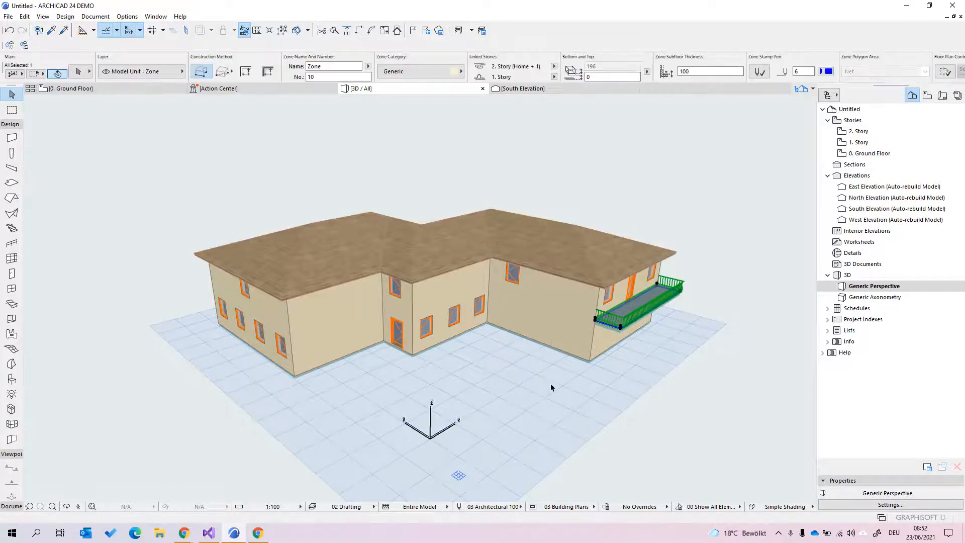
middle_click_drag(553, 384, 458, 178, "shift")
left_click(432, 159)
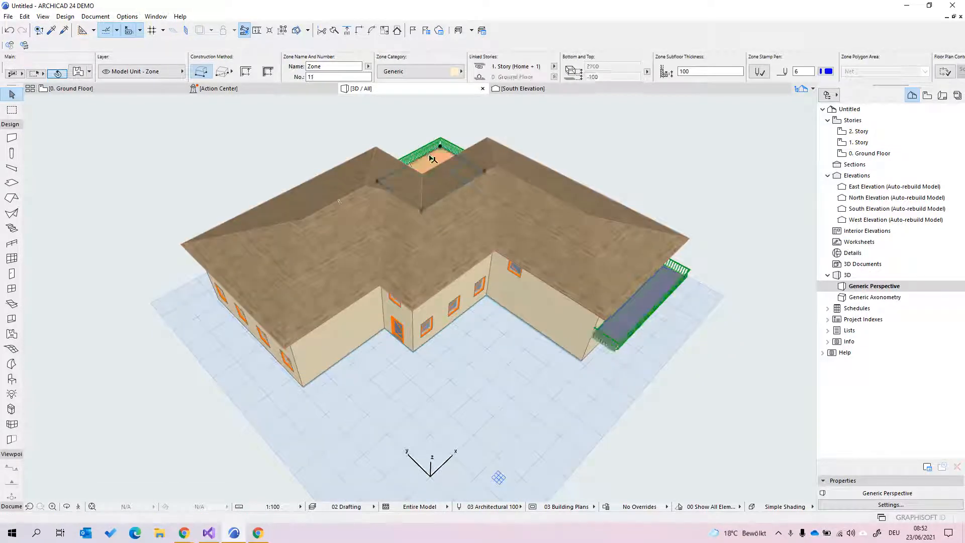
left_click(566, 388)
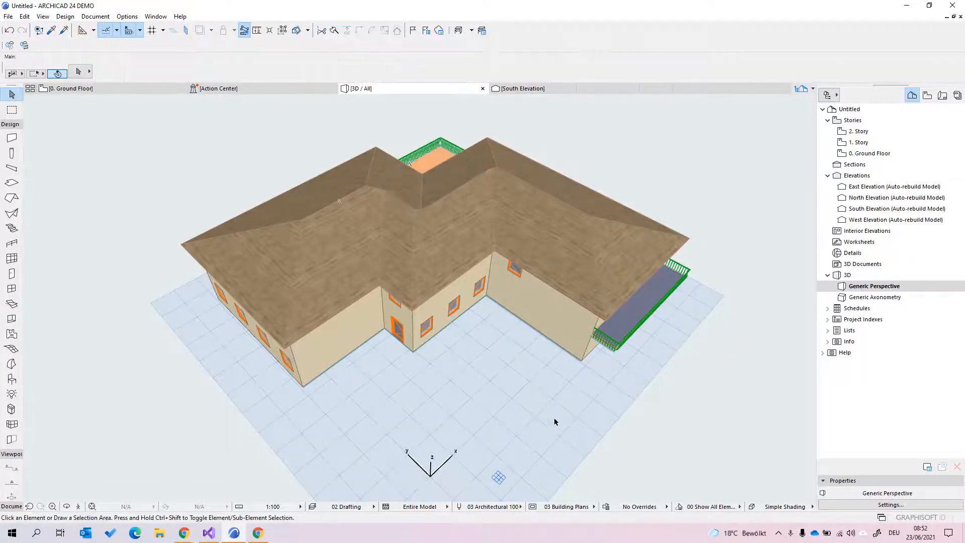
Step: Open the ground floor plan and show the full building layout
double_click(877, 155)
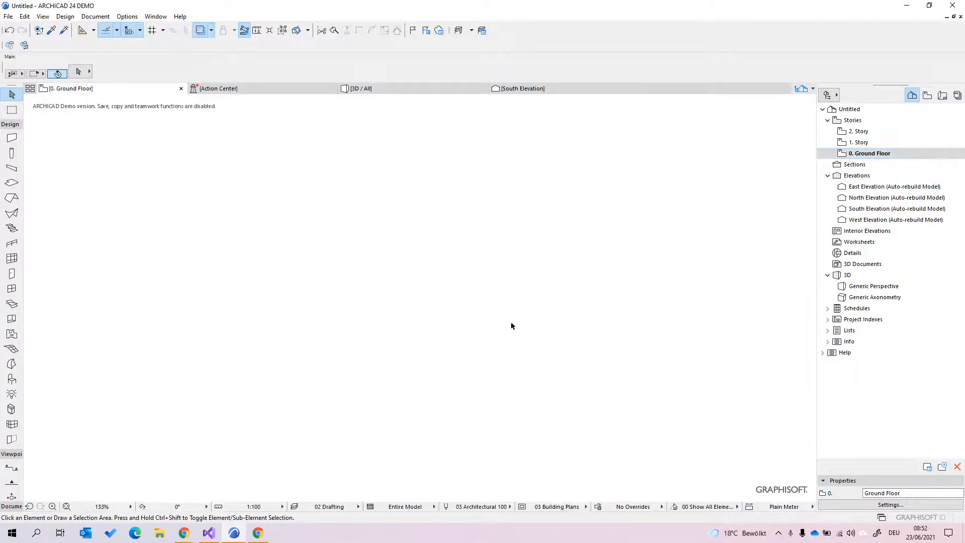
scroll(548, 335, "down", 4)
middle_click_drag(594, 331, 302, 316)
scroll(596, 264, "up", 2)
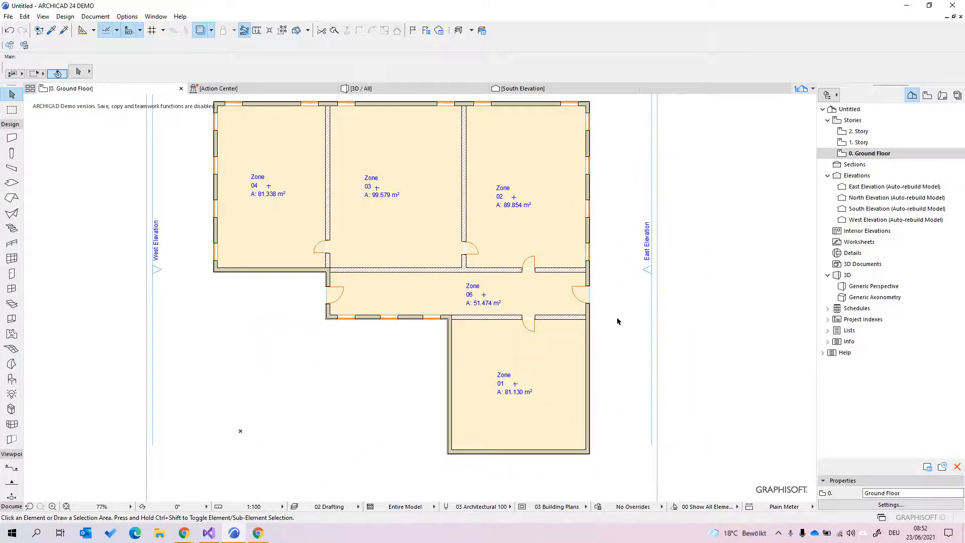
middle_click_drag(629, 329, 635, 347)
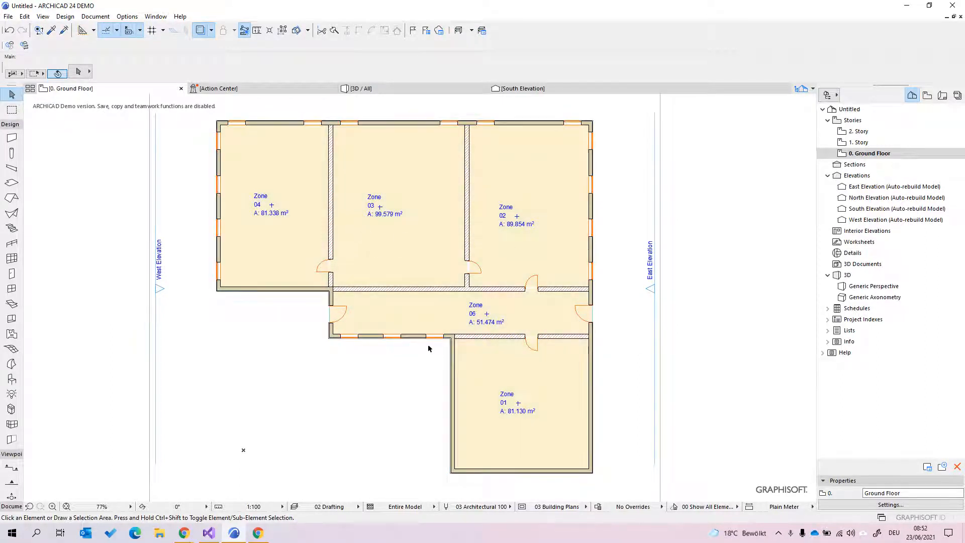
Step: Select Zone 01 in the ground floor plan and examine its extent and settings
scroll(541, 399, "up", 3)
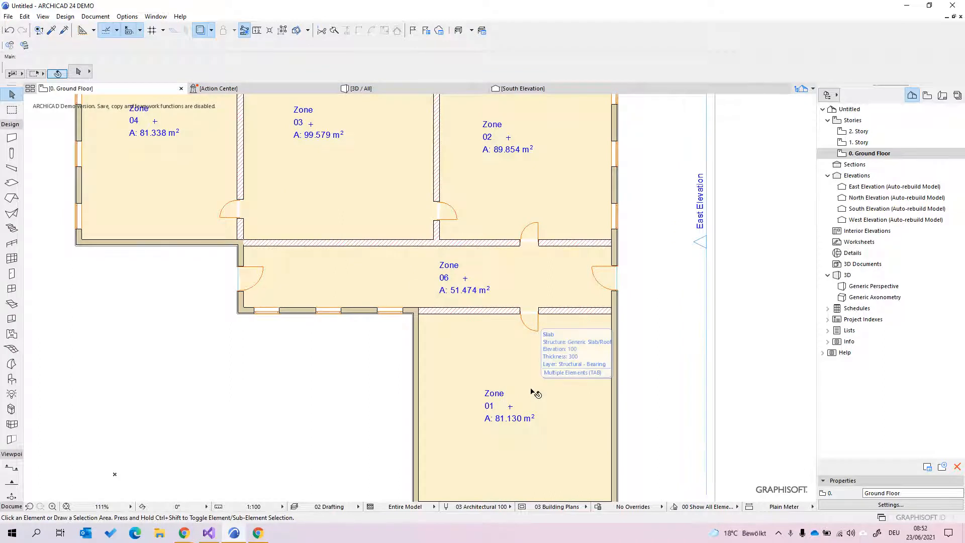
middle_click_drag(527, 383, 514, 336)
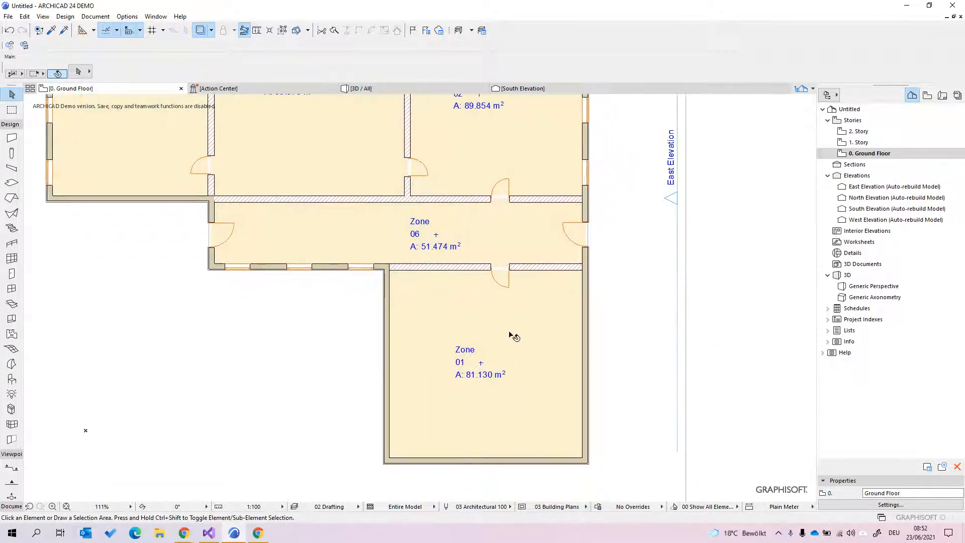
key("Tab")
key("Tab")
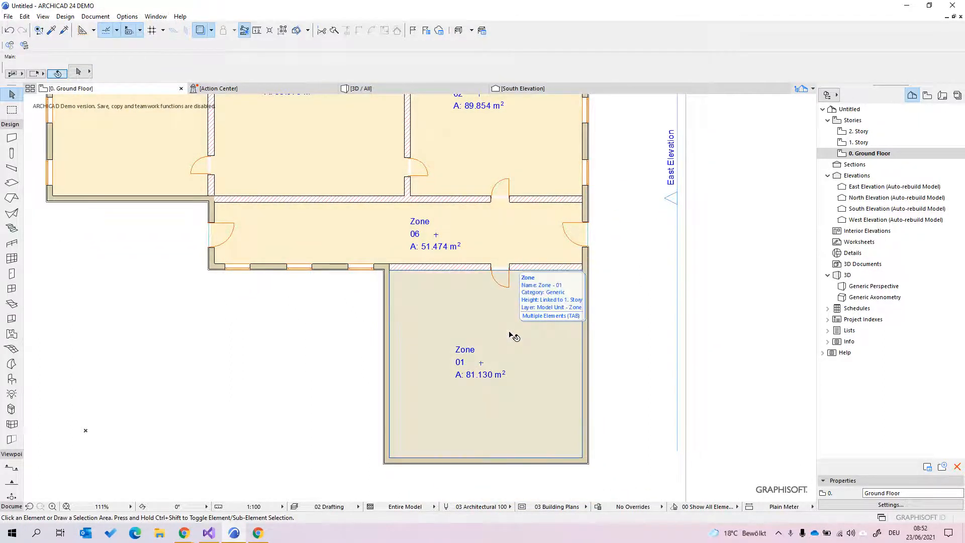
left_click(510, 332)
scroll(524, 362, "up", 2)
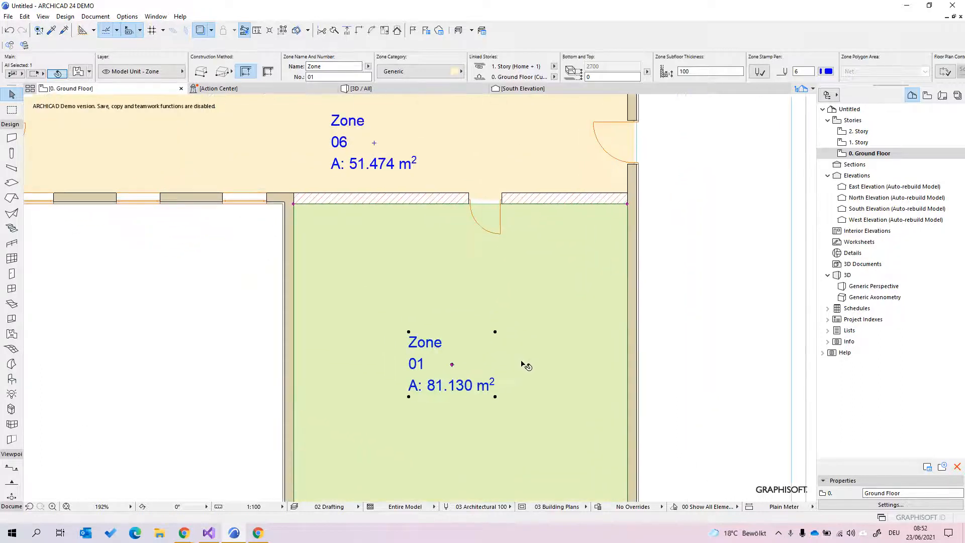
middle_click_drag(522, 350, 512, 294)
scroll(512, 294, "down", 1)
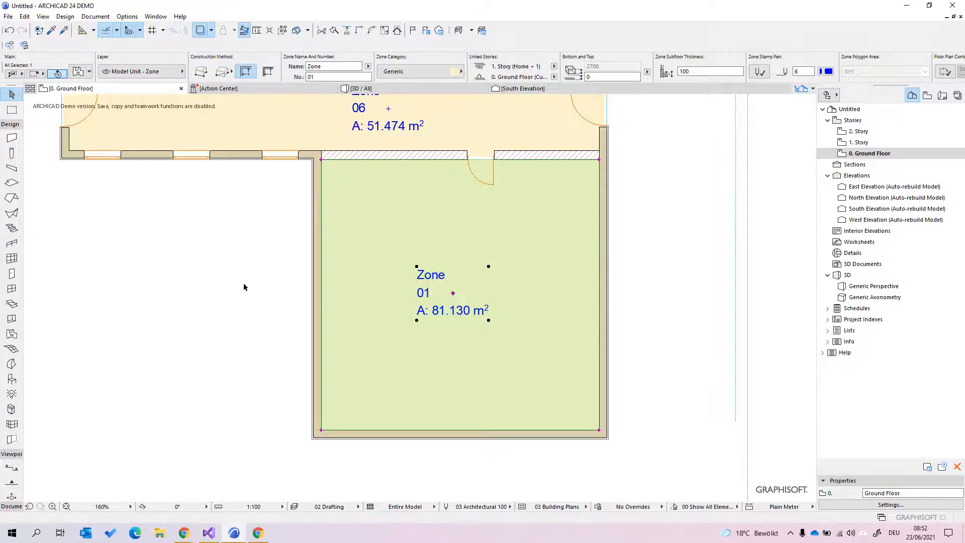
scroll(243, 287, "down", 5)
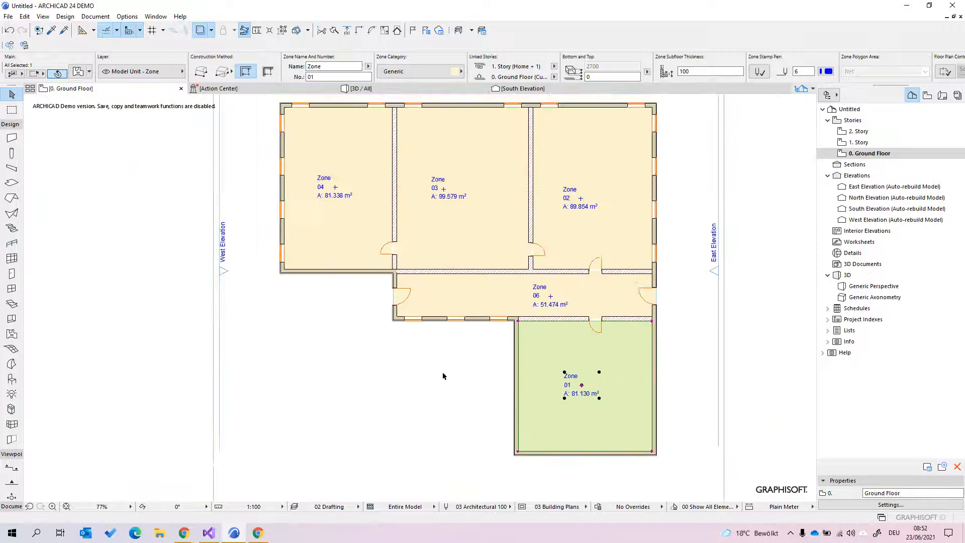
left_click(443, 376)
Step: Draw a rectangular slab about 14418 by 7945 mm in the empty area west of the existing building
middle_click_drag(402, 375, 349, 312)
left_click(11, 183)
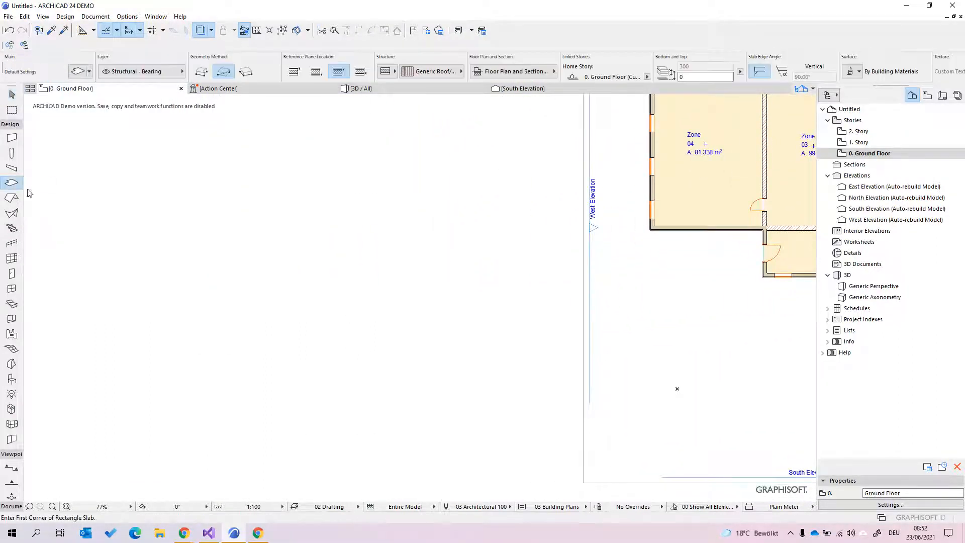
left_click(205, 215)
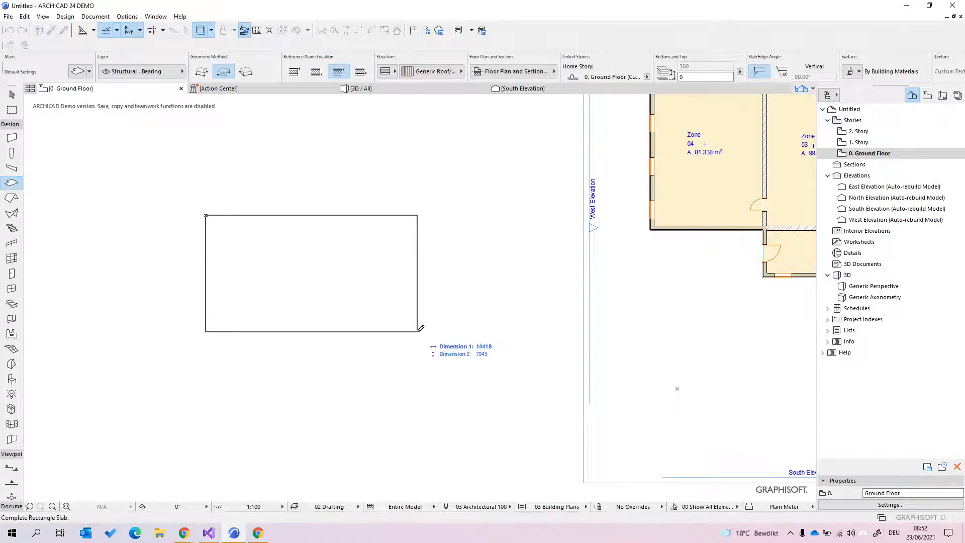
left_click(418, 331)
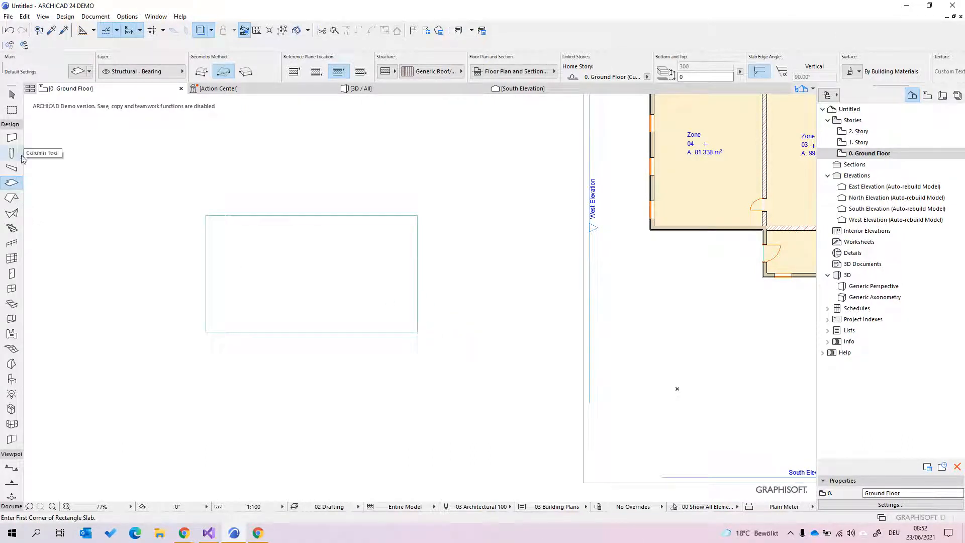
Step: Draw Generic Wall/Shell walls along all four edges of the new slab, with the reference line at Core Outside
left_click(13, 139)
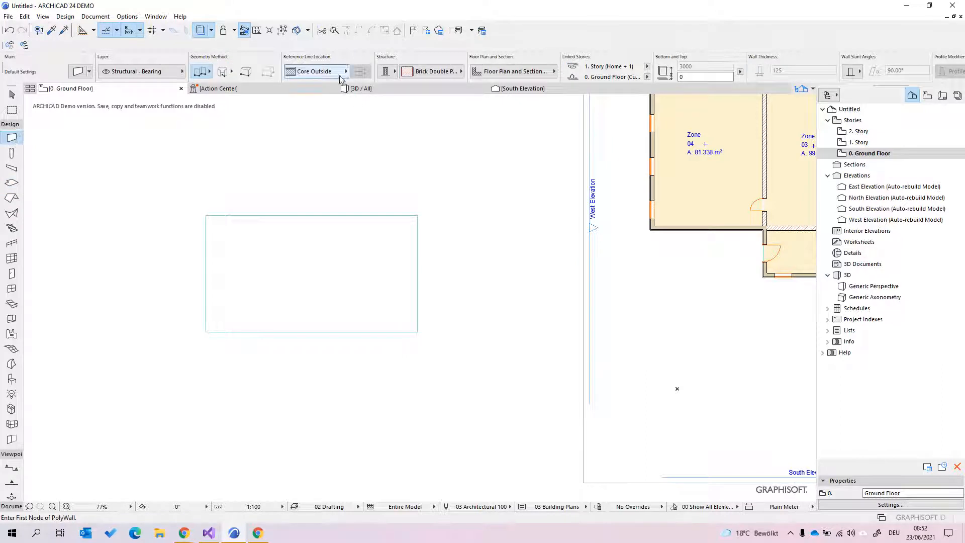
left_click(432, 71)
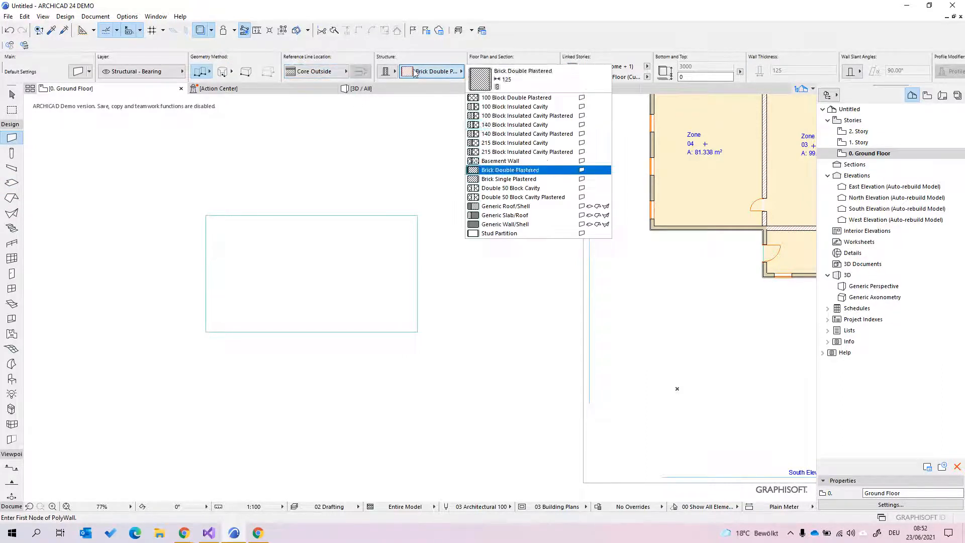
left_click(525, 227)
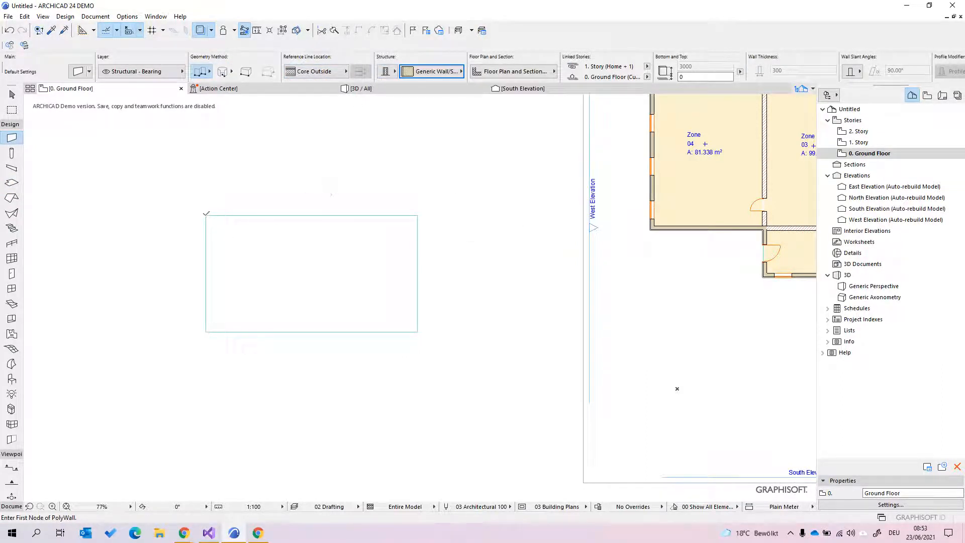
left_click(206, 215)
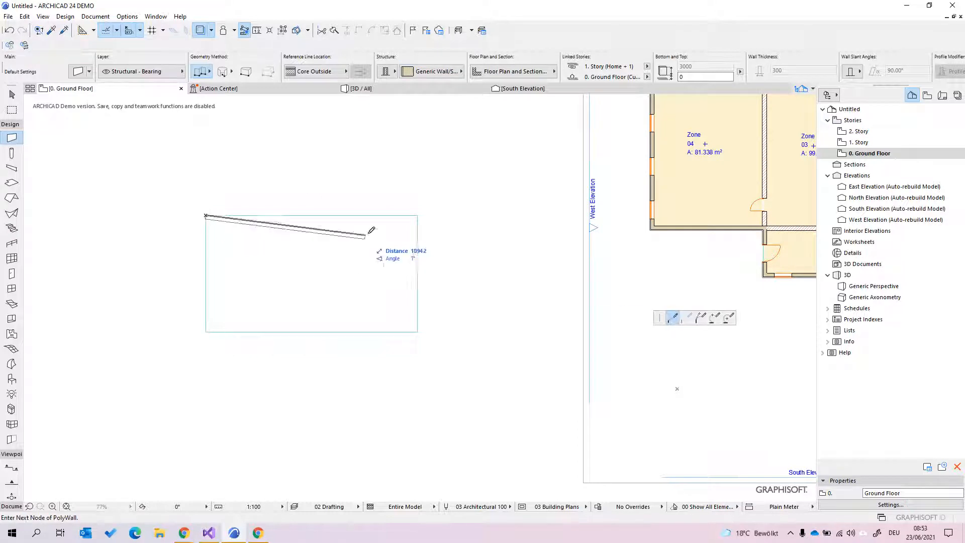
left_click(417, 217)
left_click(417, 331)
left_click(206, 331)
left_click(206, 216)
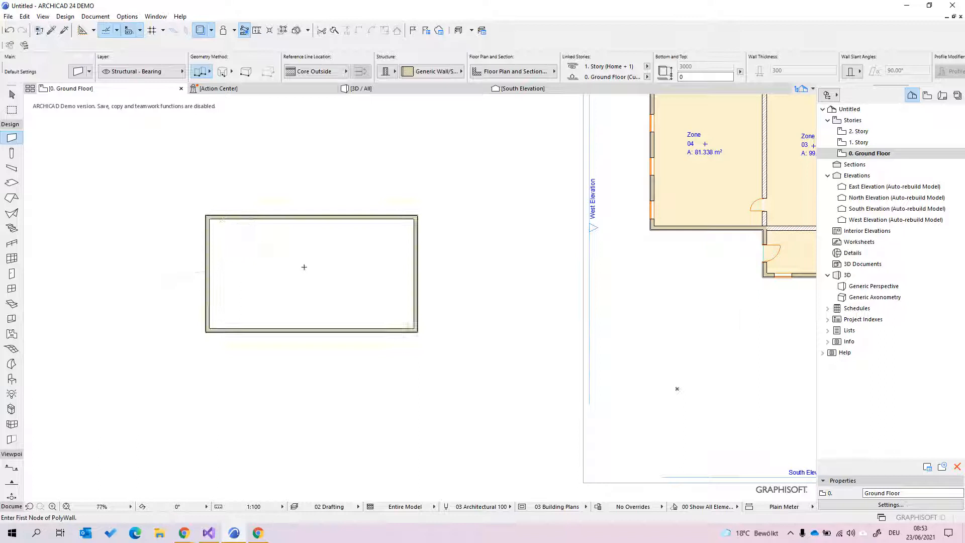
key("Escape")
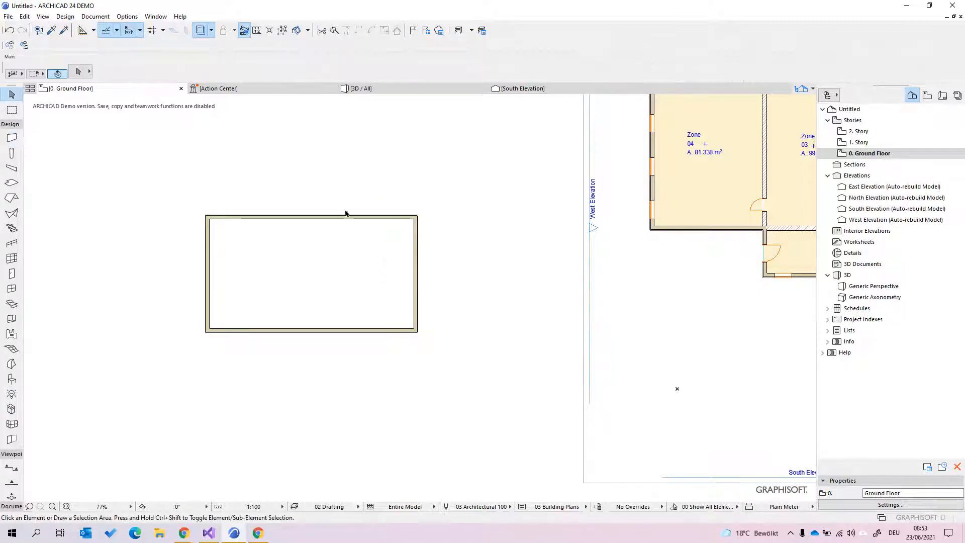
left_click(367, 316)
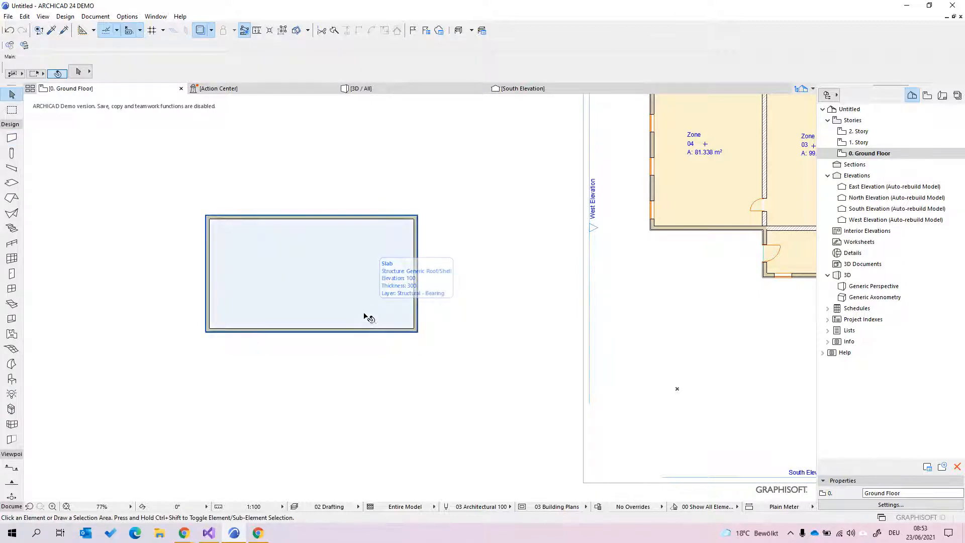
key("Escape")
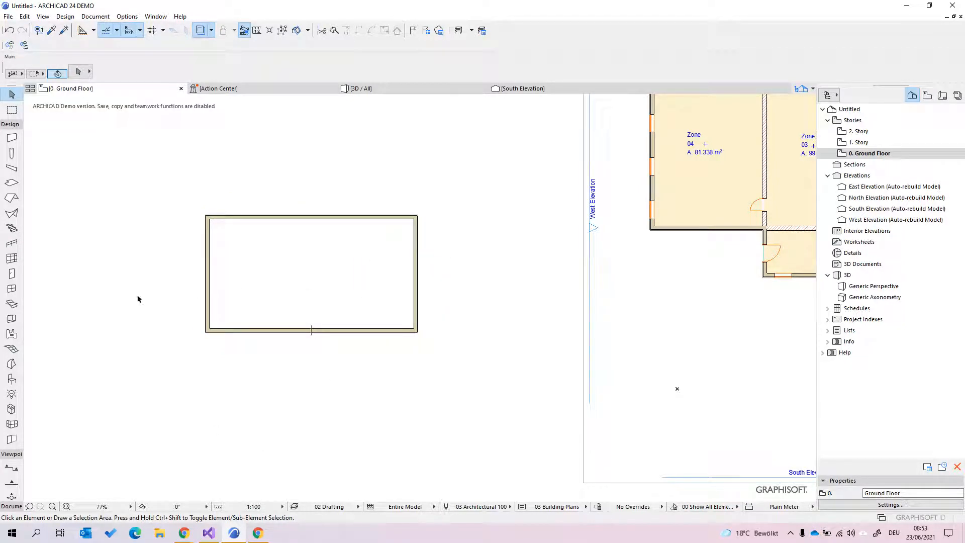
Step: Place a Generic zone with its stamp inside the new walled rectangle
left_click(12, 334)
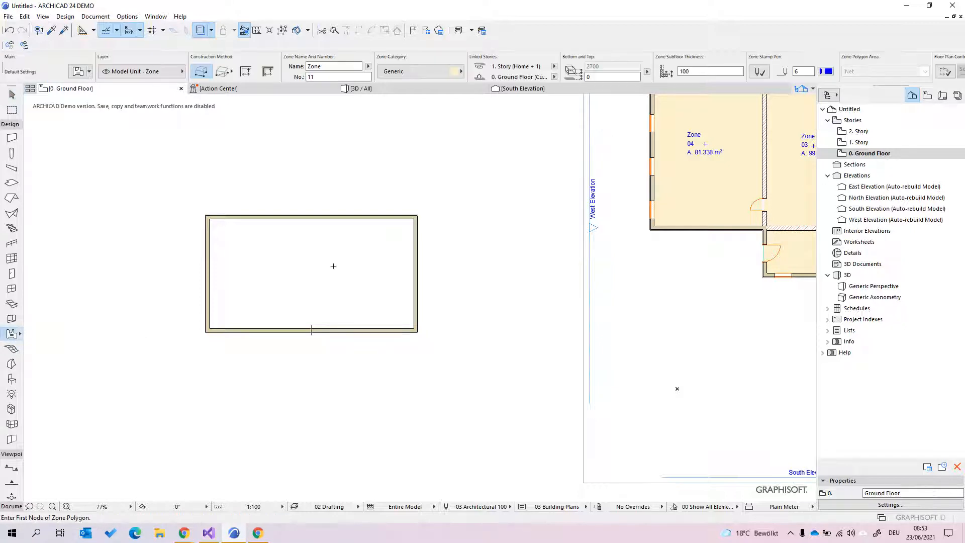
left_click(304, 274)
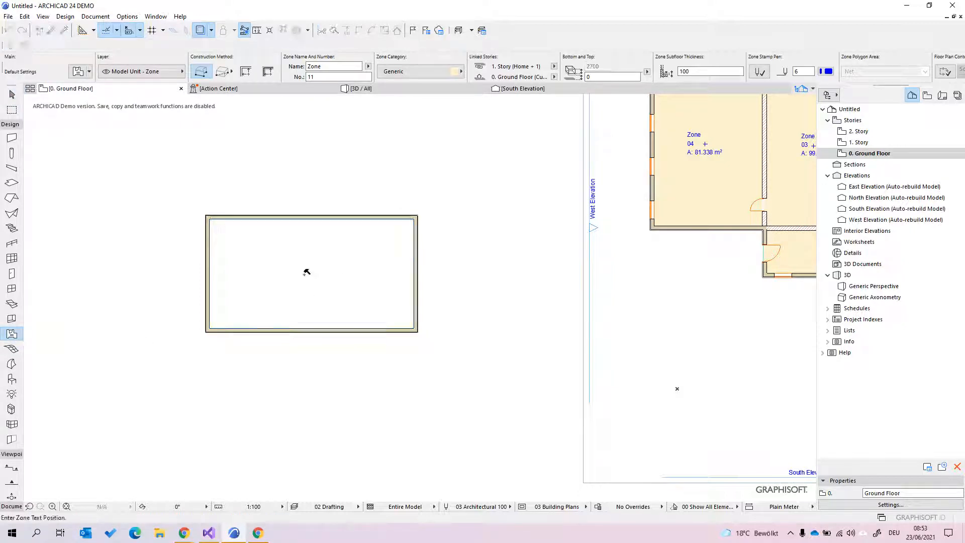
left_click(305, 274)
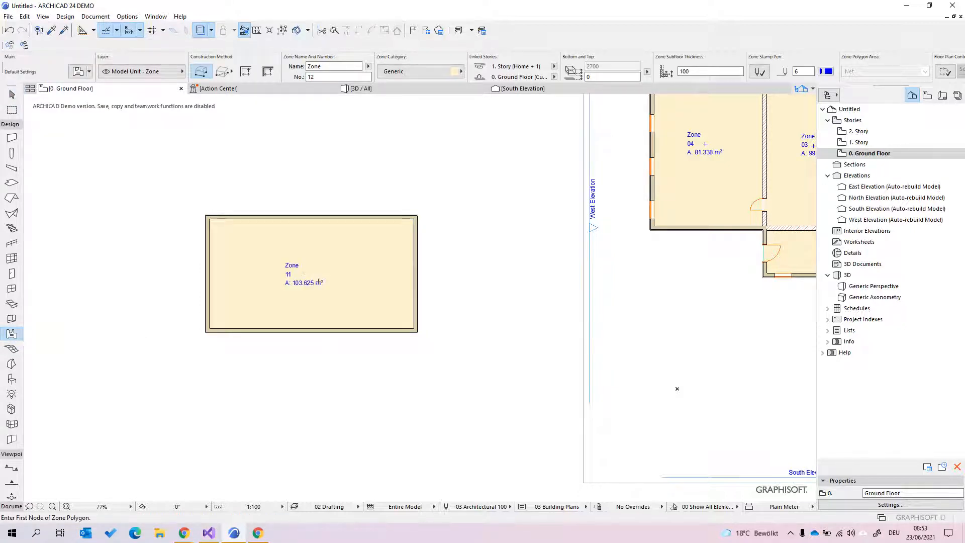
Step: Draw a multi-plane roof around the outer wall corners of the new building, with an 800 mm eaves overhang
scroll(319, 282, "up", 2)
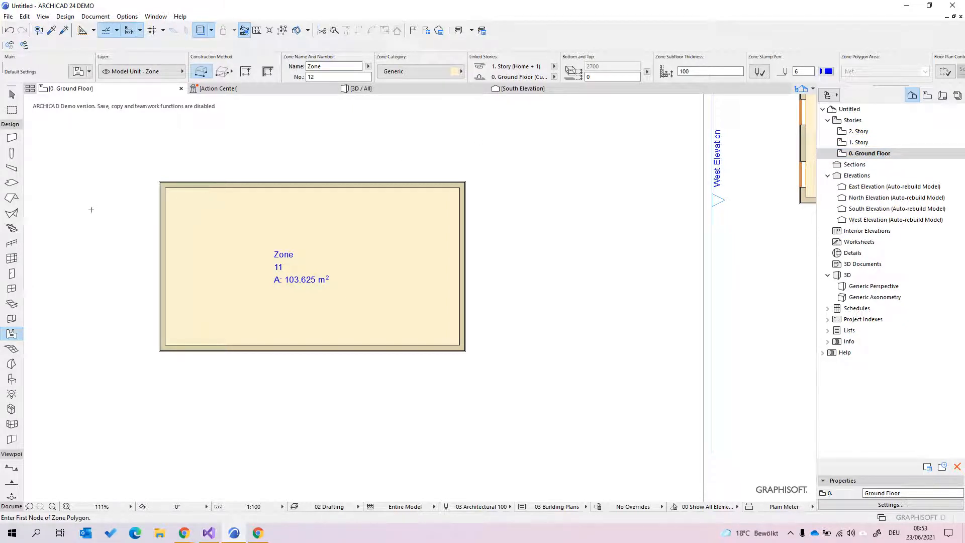
left_click(12, 198)
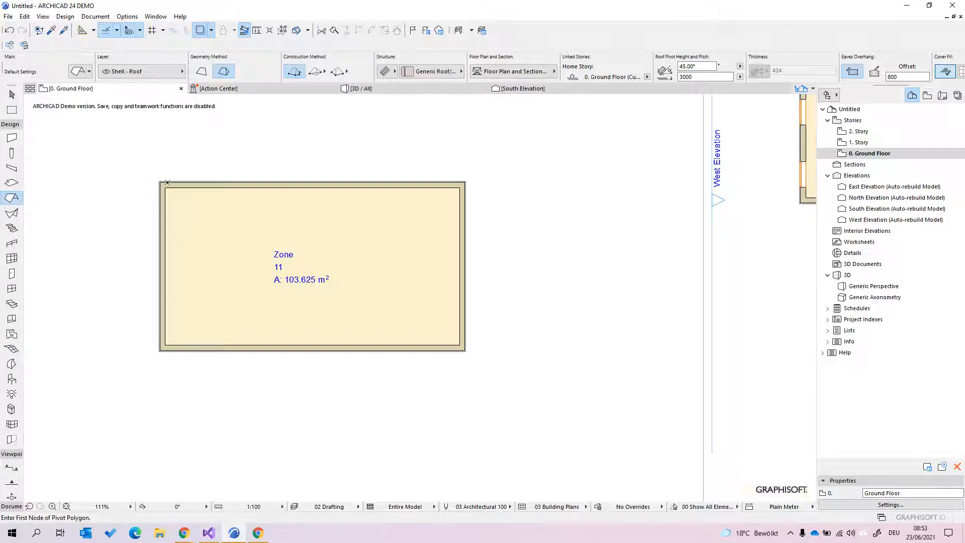
scroll(152, 184, "up", 4)
left_click(152, 183)
middle_click_drag(675, 242, 371, 216)
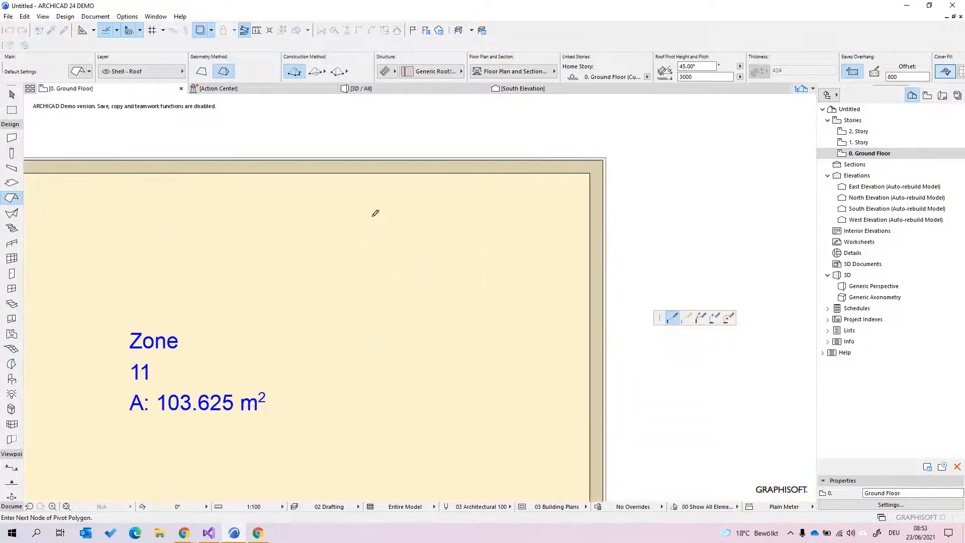
scroll(365, 218, "down", 1)
left_click(559, 169)
scroll(541, 322, "down", 2)
middle_click_drag(540, 304, 536, 222)
scroll(563, 383, "up", 1)
left_click(552, 365)
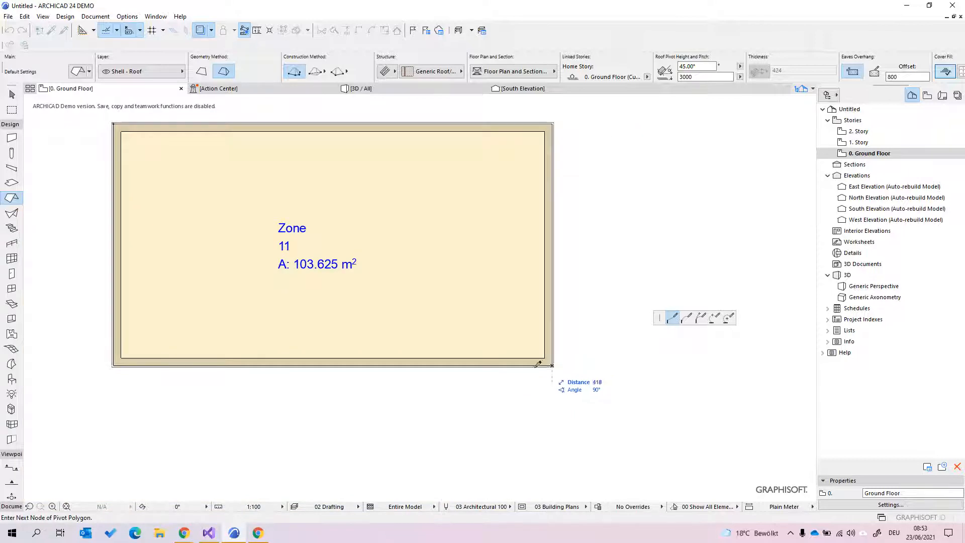
left_click(118, 361)
middle_click_drag(146, 231, 180, 290)
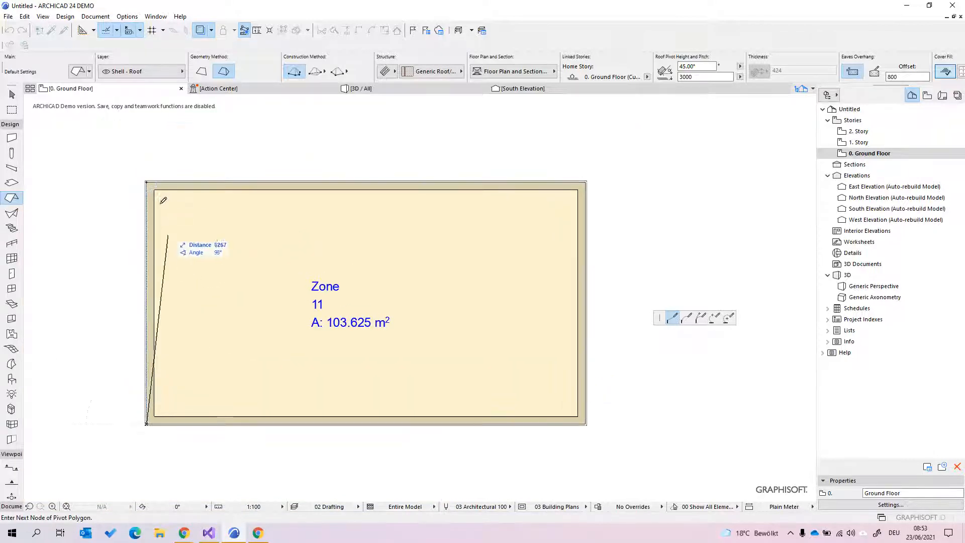
left_click(146, 182)
scroll(376, 304, "down", 1)
key("Escape")
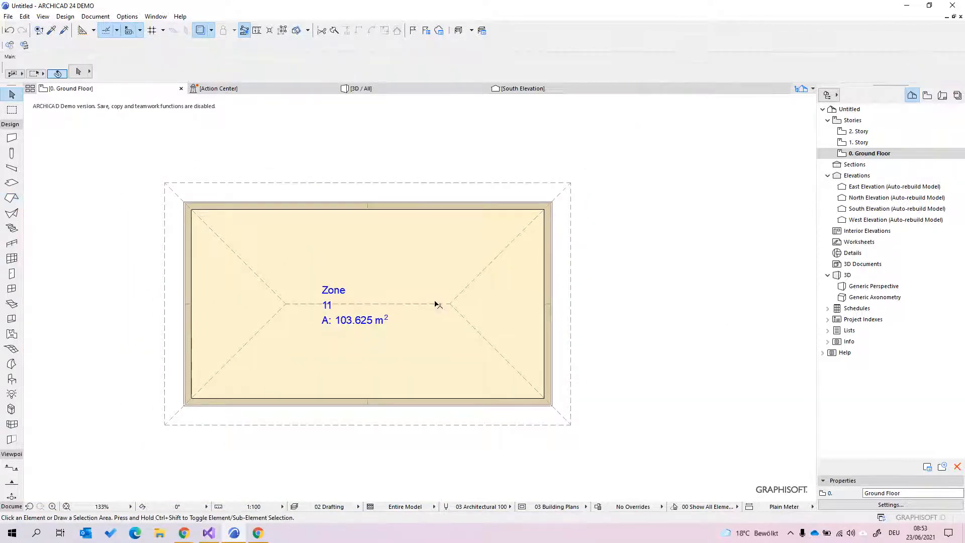
Step: Set the new roof's pitch to 25°
left_click(435, 303)
left_click(696, 66)
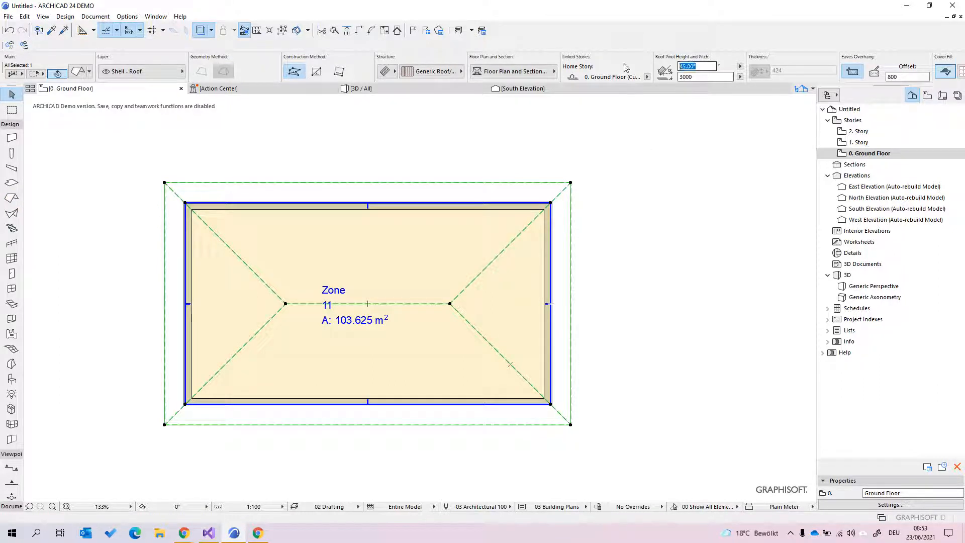
key("Return")
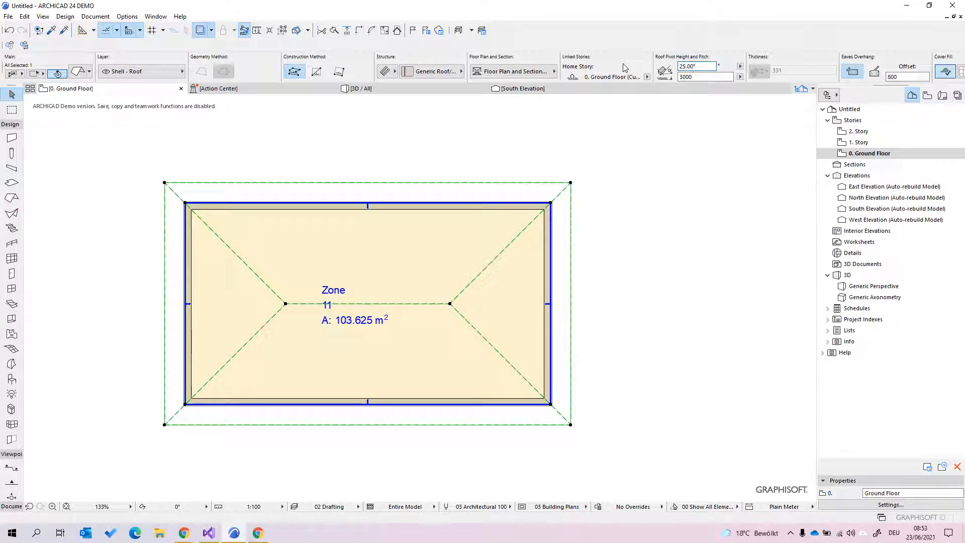
left_click(636, 251)
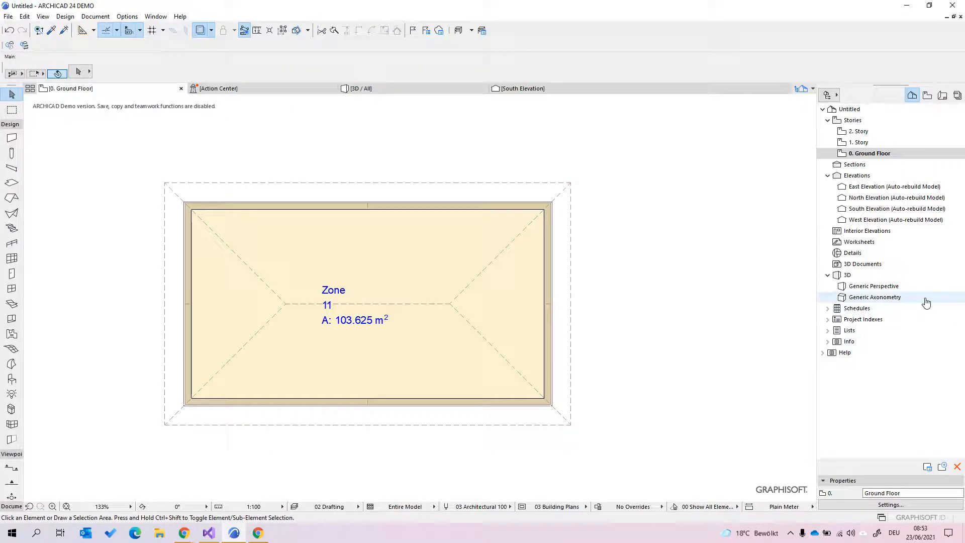
Step: Show both buildings in the Generic Perspective 3D view with the layer combination 10 Show 3D Zones as Solid
double_click(893, 289)
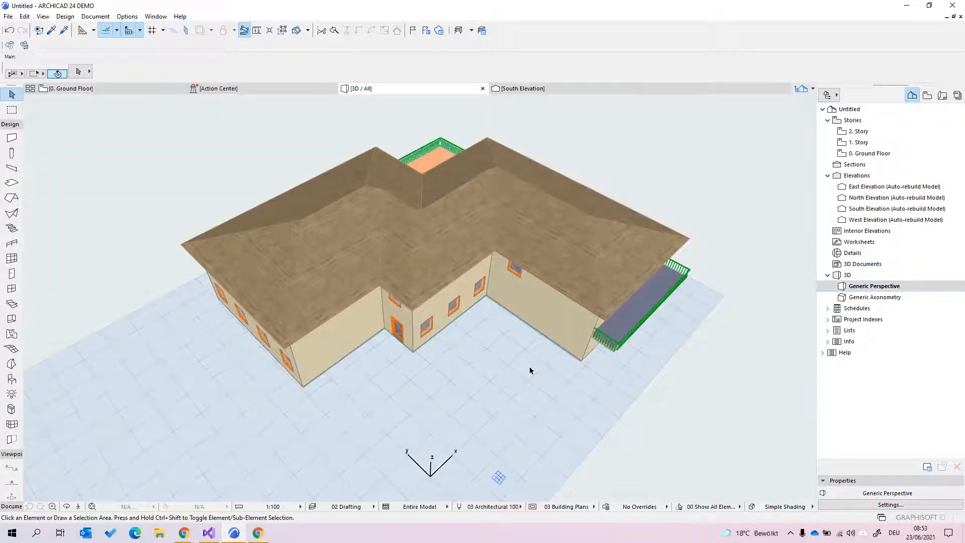
middle_click_drag(400, 361, 612, 220)
scroll(612, 220, "down", 2)
middle_click_drag(556, 306, 581, 281, "shift")
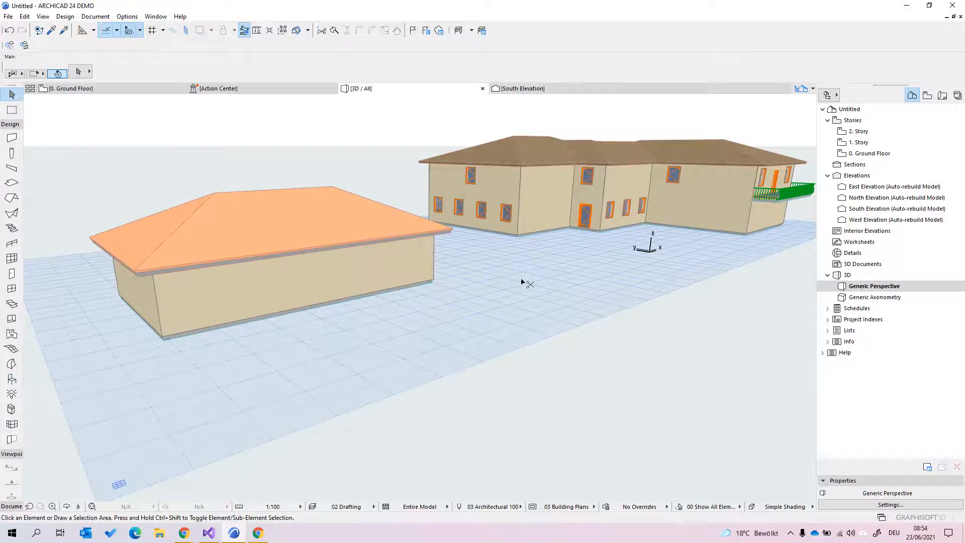
key("ctrl+l")
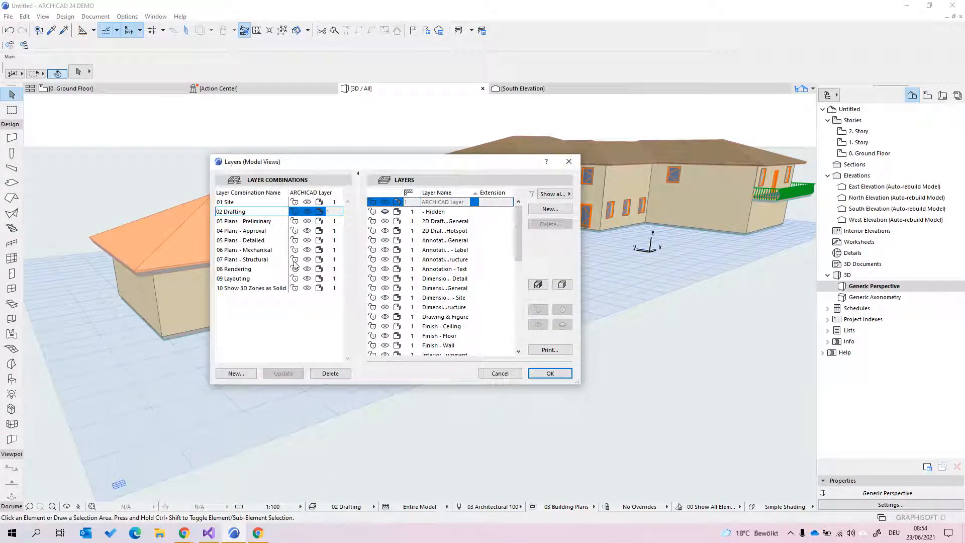
left_click(251, 289)
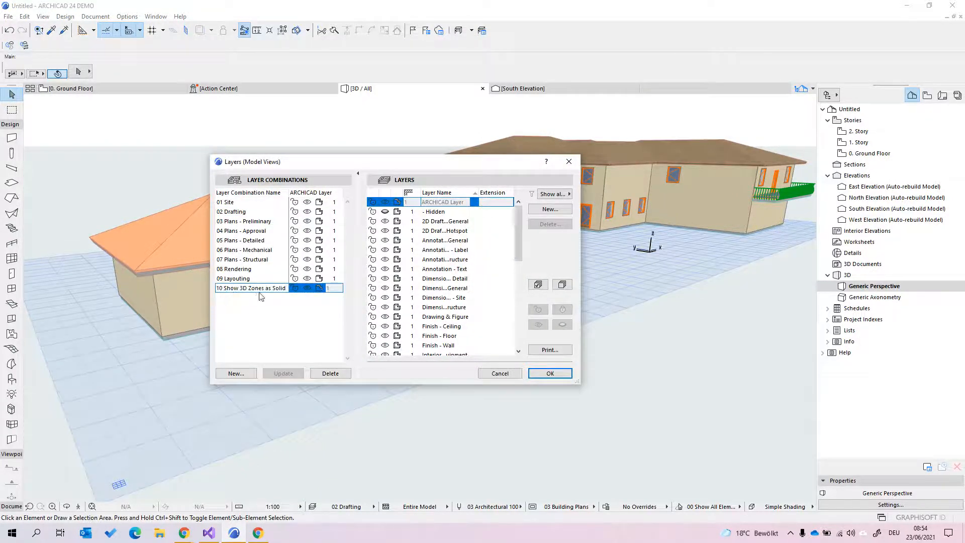
left_click(547, 374)
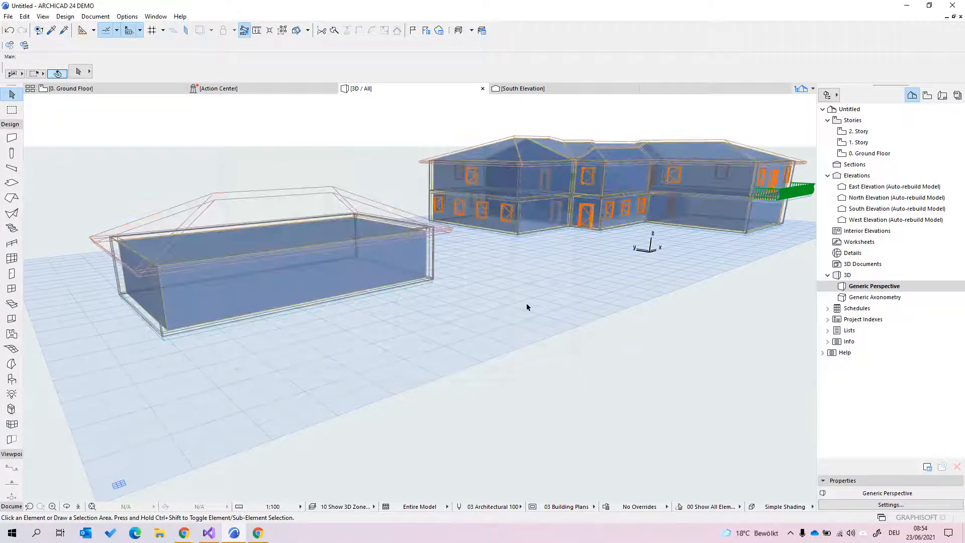
Step: Compare the new building's zone with the roof and the upper-story zone of the existing building
middle_click_drag(590, 280, 492, 310)
middle_click_drag(392, 350, 339, 352, "shift")
left_click(337, 351)
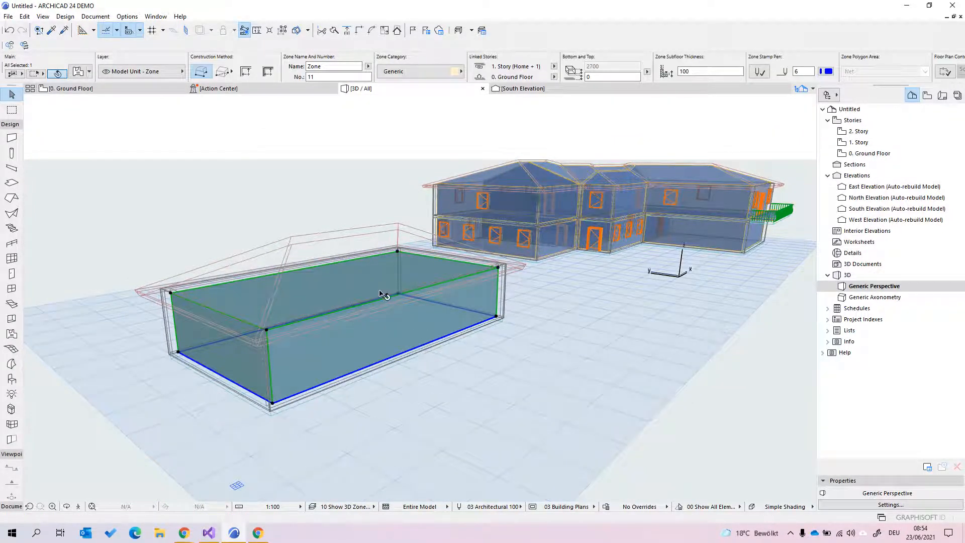
left_click(533, 370)
middle_click_drag(603, 320, 422, 400)
scroll(394, 260, "up", 2)
scroll(394, 261, "up", 4)
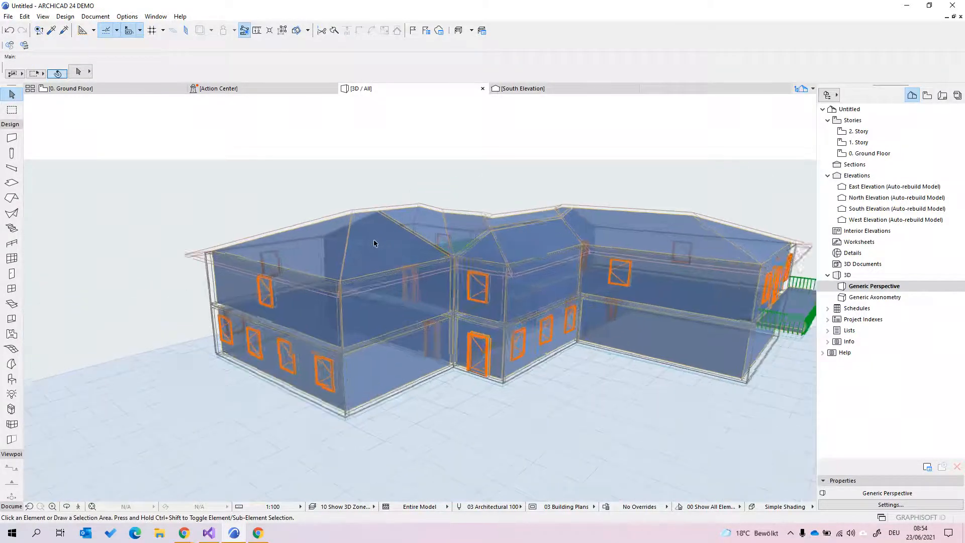
left_click(374, 243)
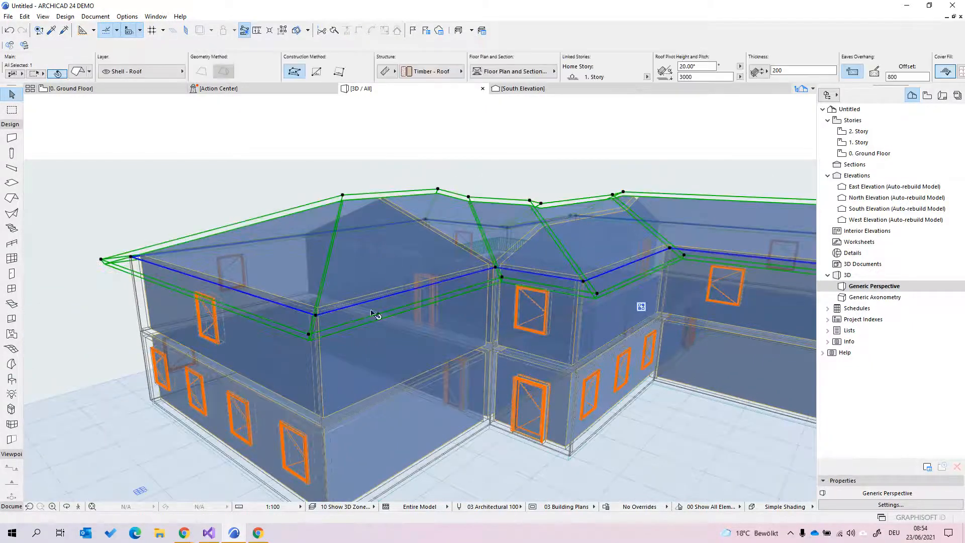
left_click(379, 340)
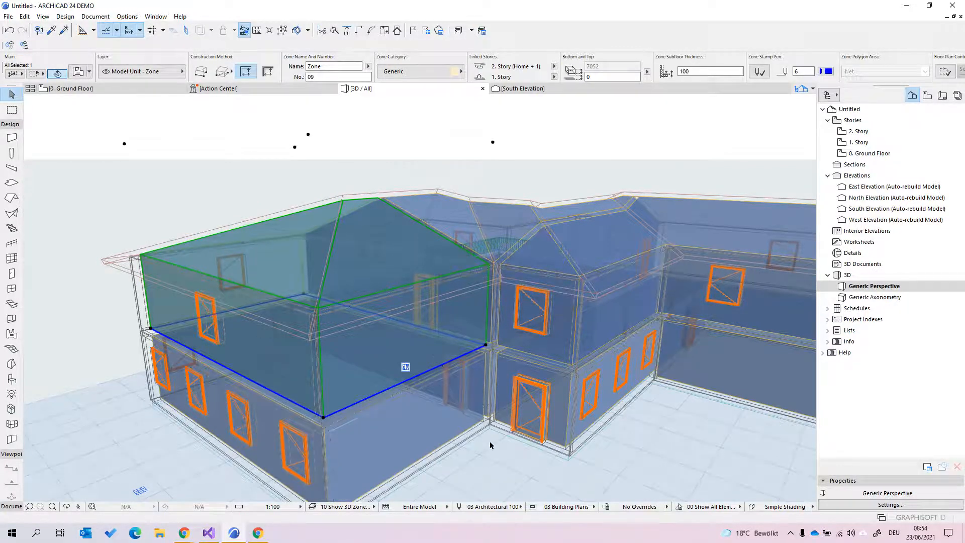
Step: Stretch the new building's zone upward through its roof to a height of about 6994 mm
scroll(485, 435, "down", 3)
middle_click_drag(326, 390, 394, 291)
scroll(369, 352, "down", 2)
middle_click_drag(367, 351, 450, 257)
left_click(564, 353)
middle_click_drag(571, 364, 433, 341, "shift")
left_click(444, 335)
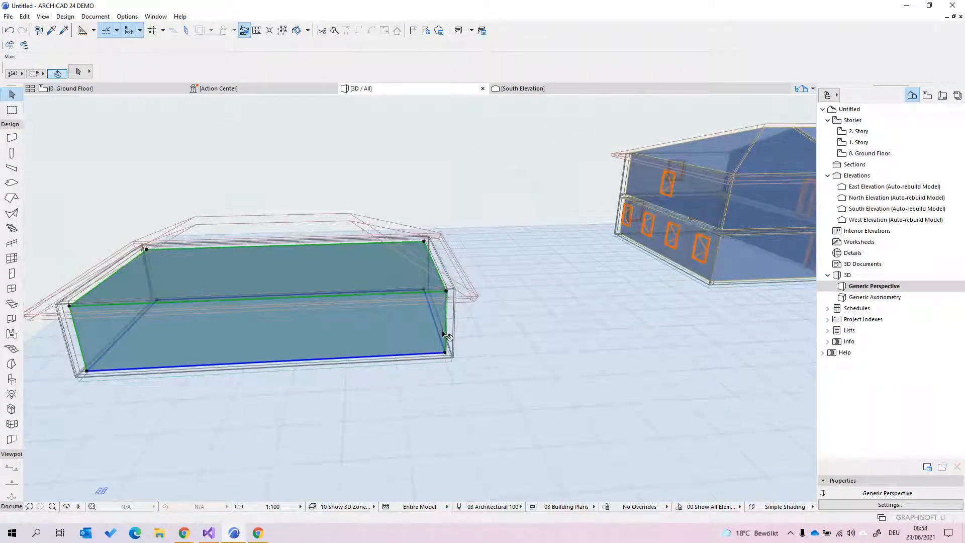
left_click(447, 293)
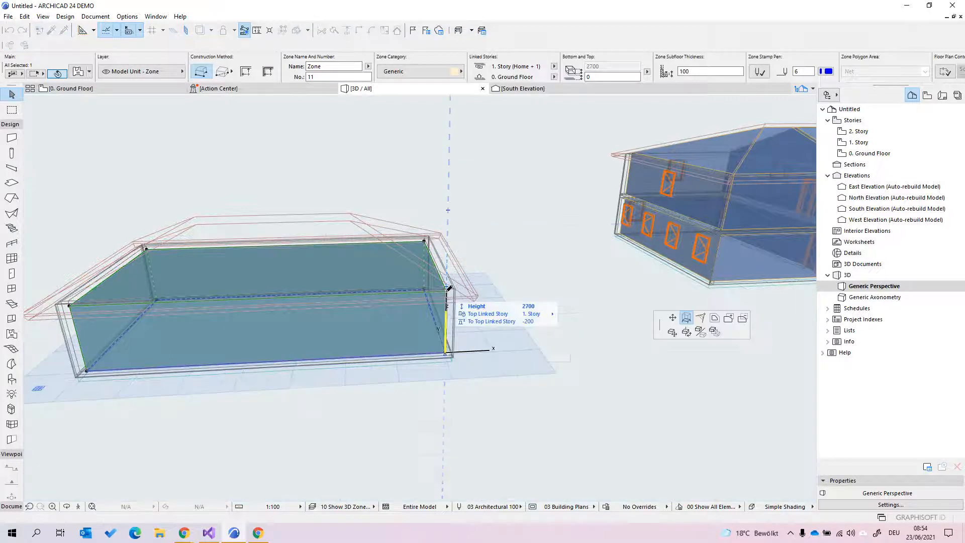
left_click(690, 322)
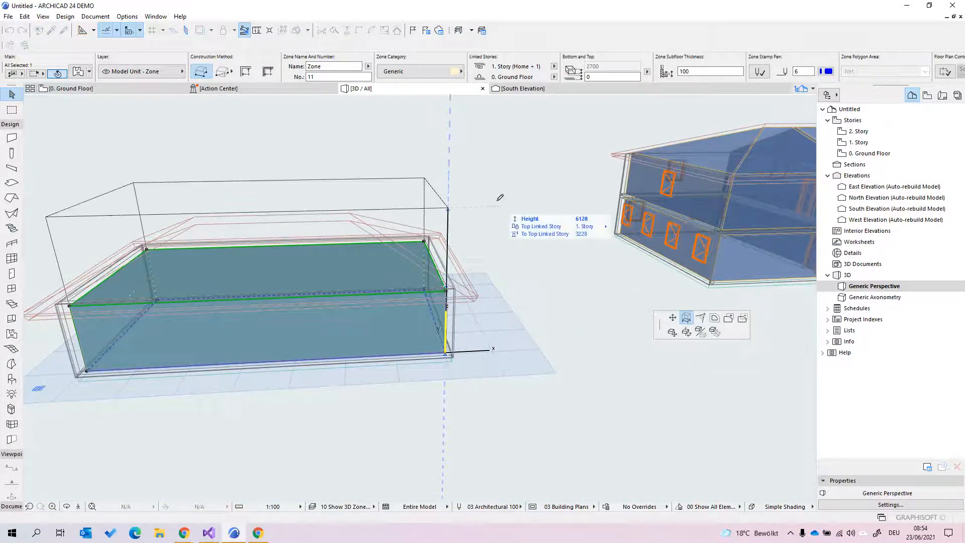
left_click(488, 181)
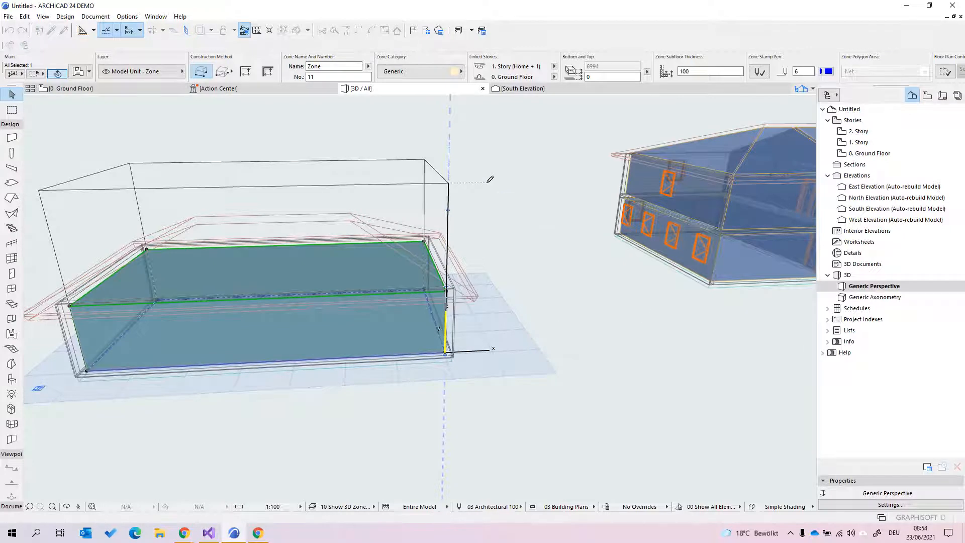
left_click(536, 290)
Step: Trim the new building's zone to its hipped roof, keeping the part below the roof
middle_click_drag(532, 281, 434, 262, "shift")
mouse_move(541, 263)
middle_mouse_down("shift")
mouse_move(518, 269)
mouse_move(549, 266)
middle_mouse_up("shift")
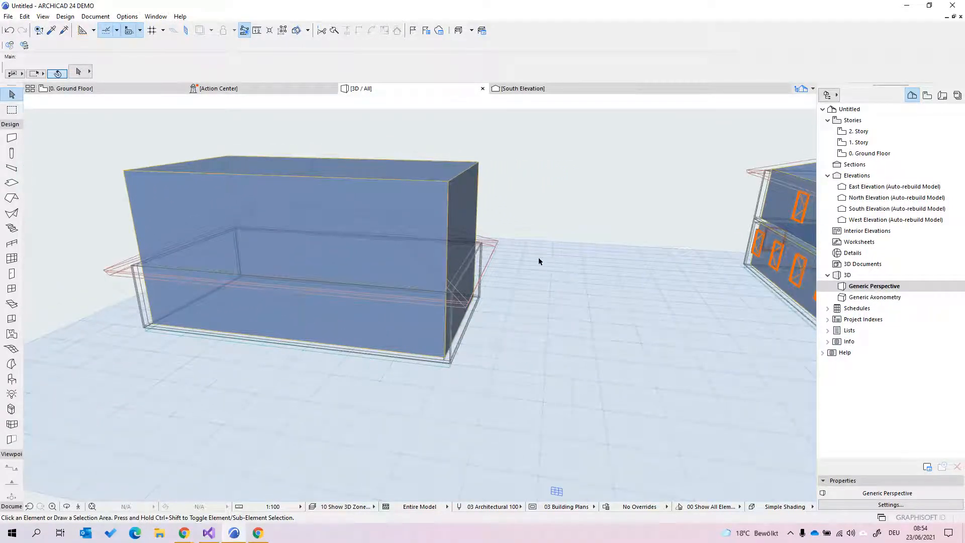
left_click(427, 194)
right_click(425, 192)
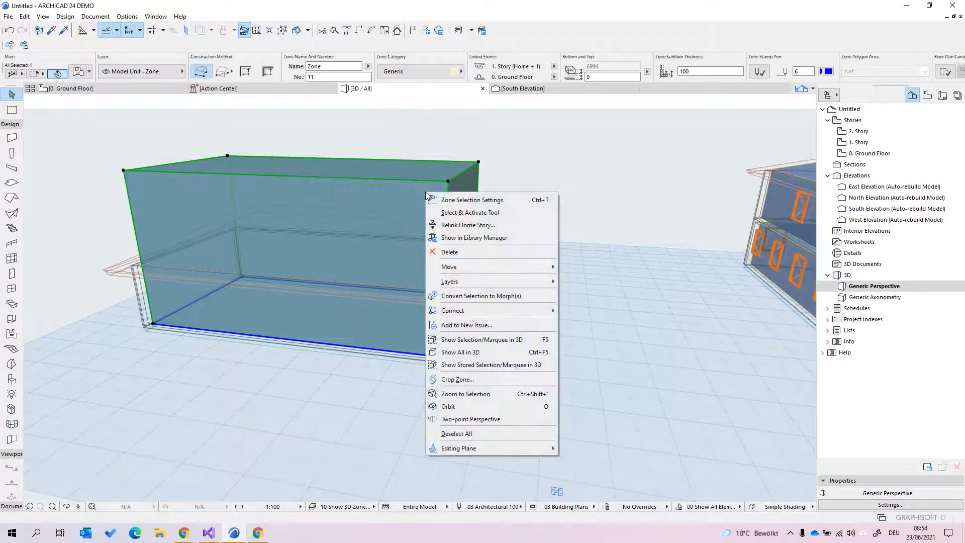
mouse_move(518, 310)
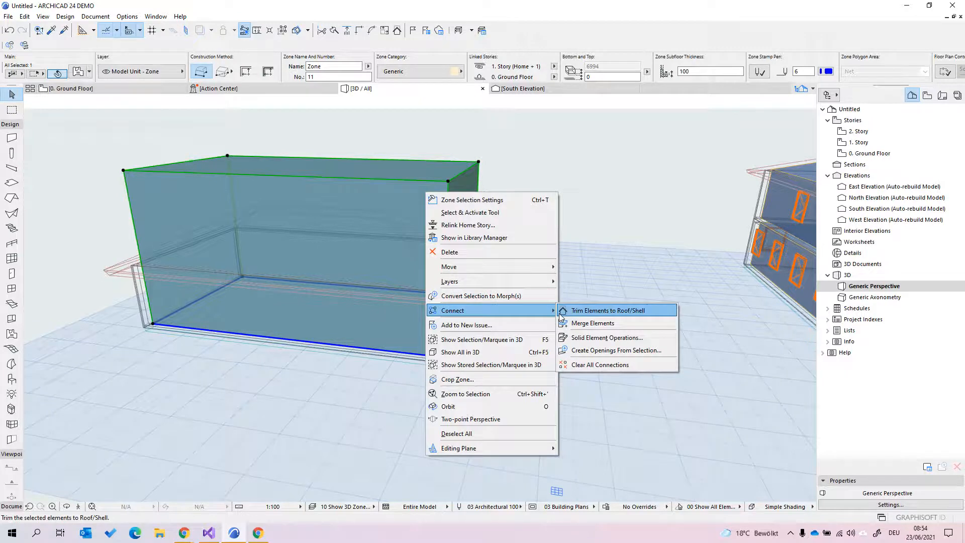
left_click(608, 311)
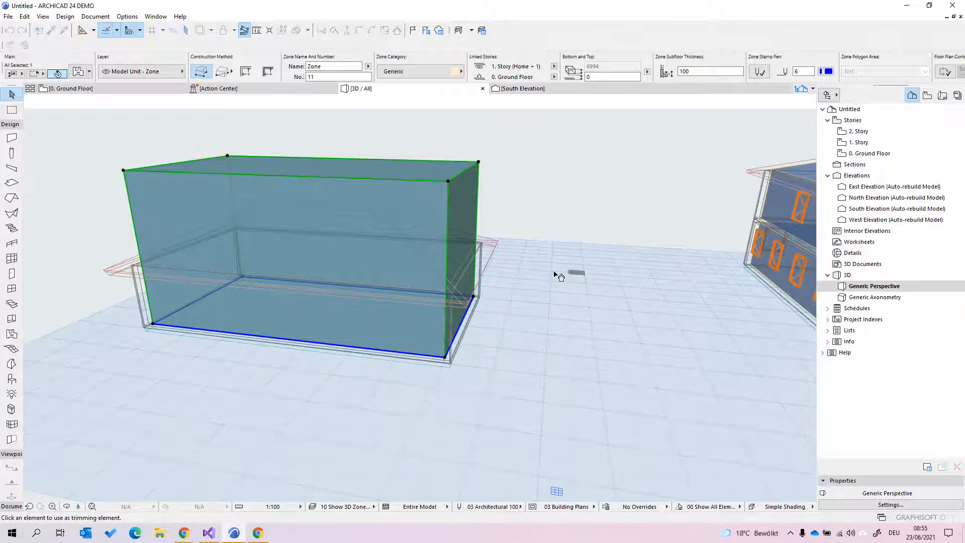
left_click(500, 245)
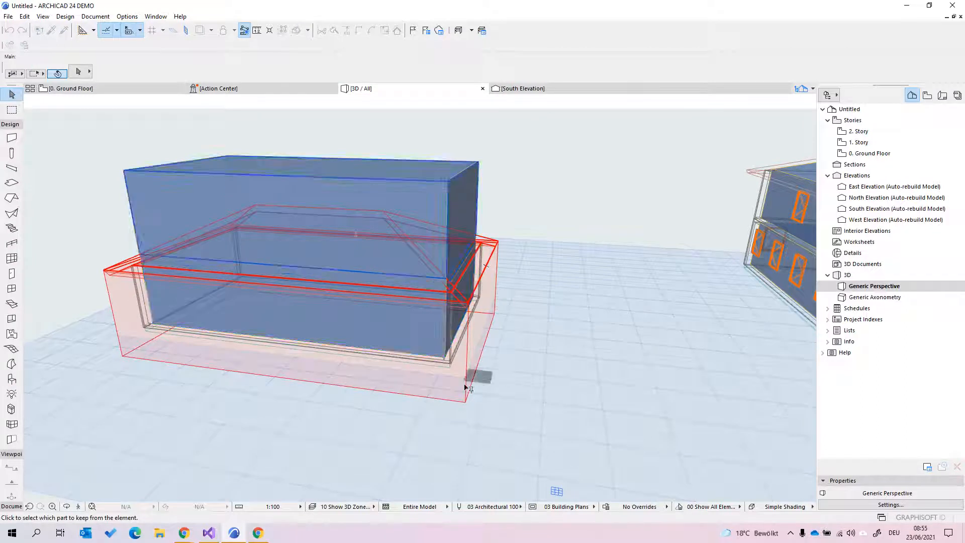
left_click(392, 349)
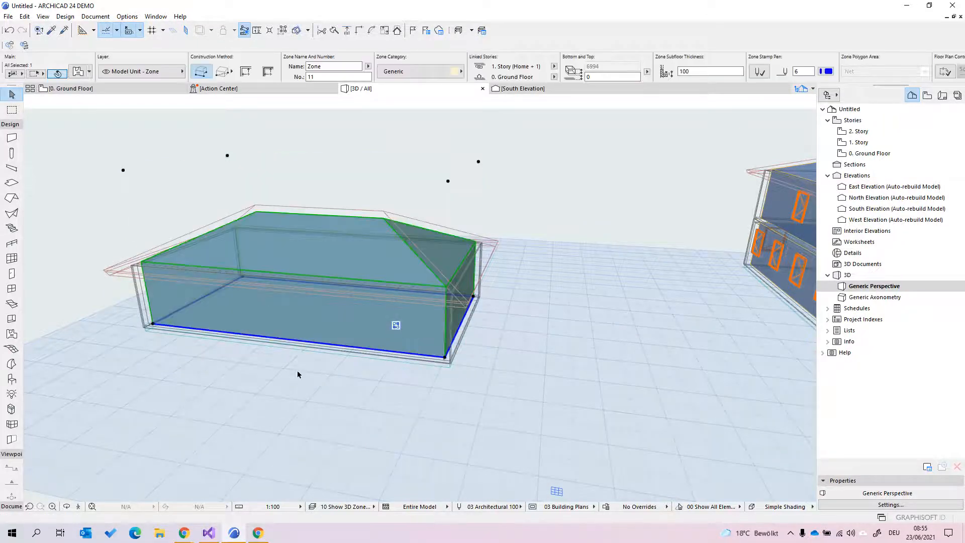
middle_click_drag(247, 367, 408, 373, "shift")
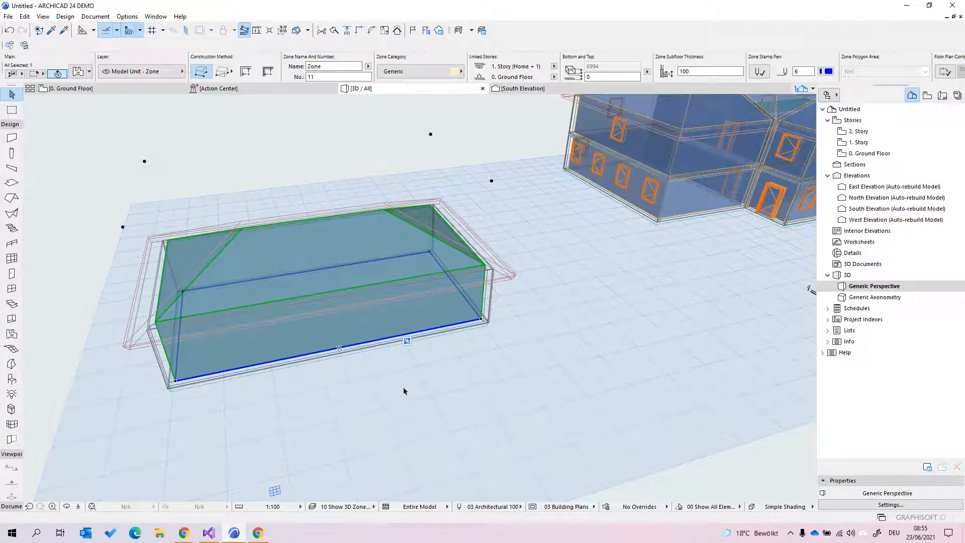
left_click(461, 403)
Step: Open Energy Model Review and display its list of thermal blocks
left_click_drag(442, 393, 289, 402)
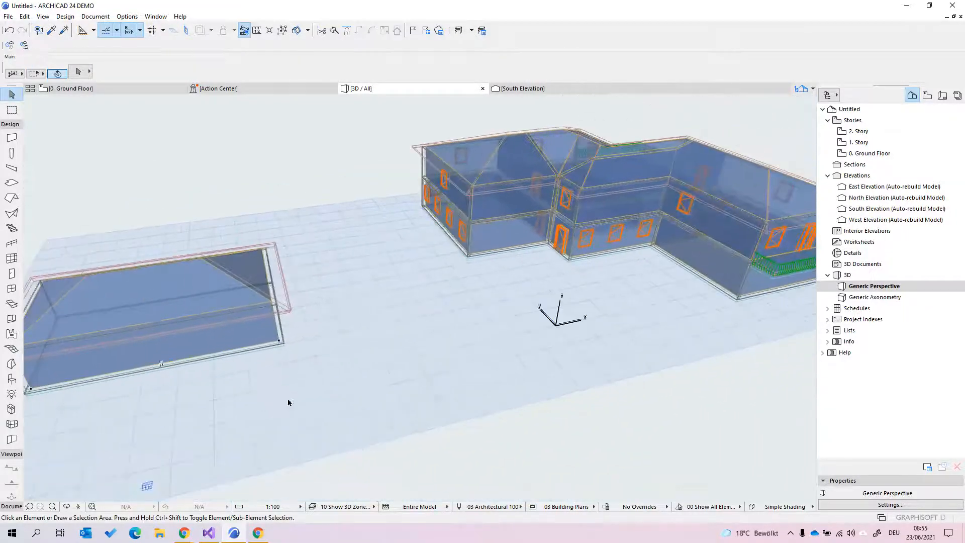
left_click_drag(256, 338, 340, 360)
left_click_drag(439, 367, 405, 363)
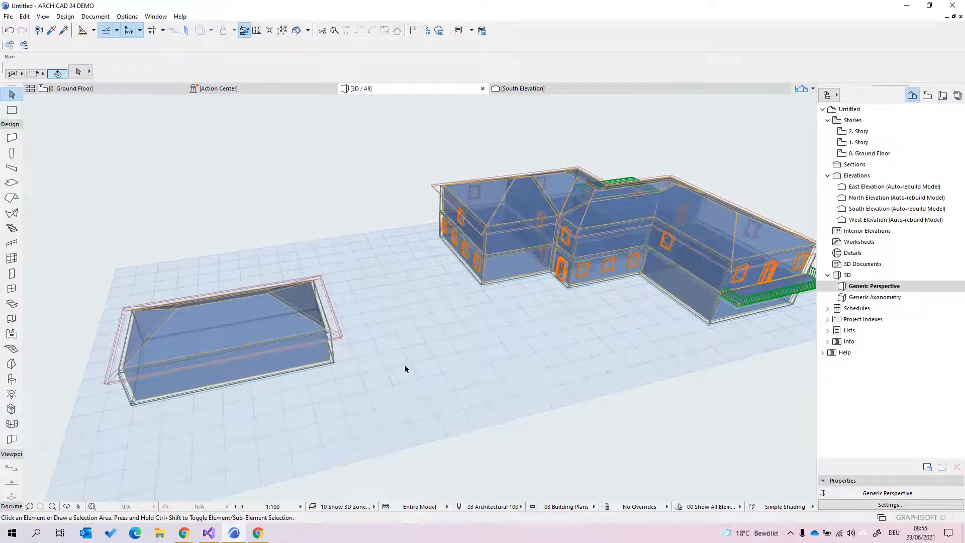
left_click(65, 16)
mouse_move(126, 331)
left_click(244, 331)
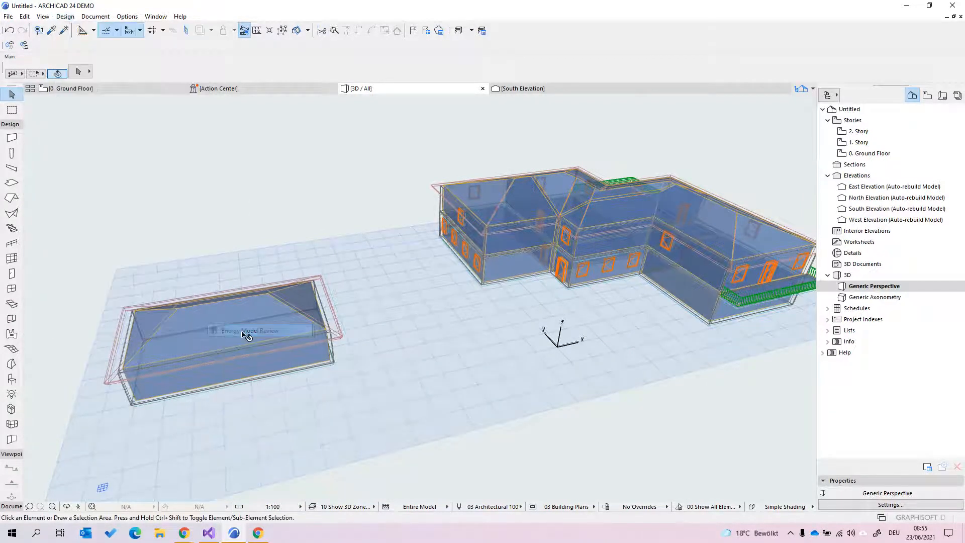
left_click_drag(352, 165, 504, 130)
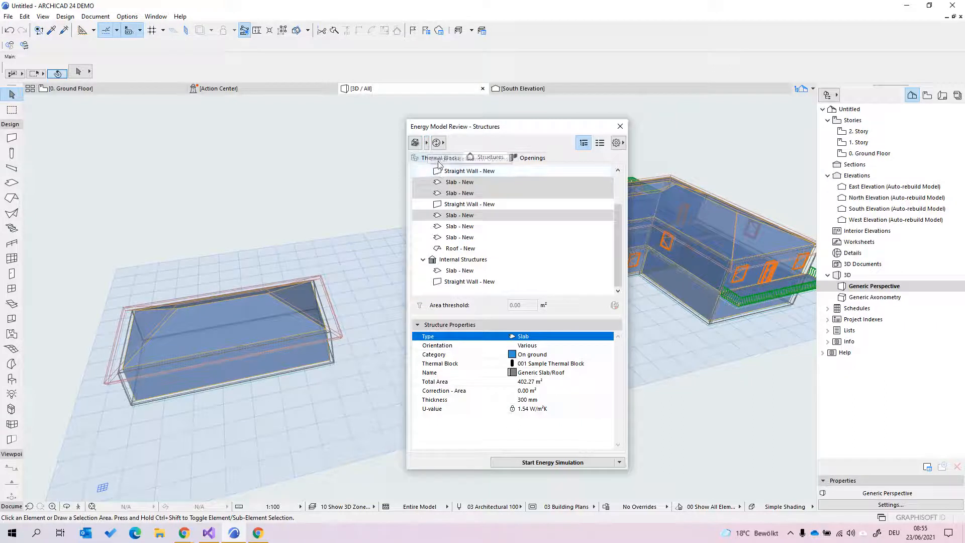
left_click(438, 158)
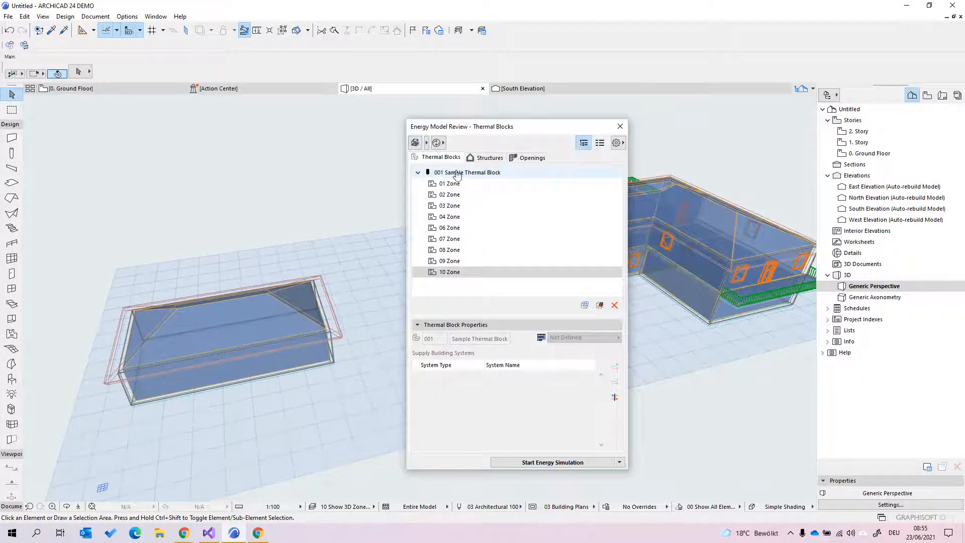
left_click(457, 174)
left_click(599, 305)
scroll(555, 302, "up", 1)
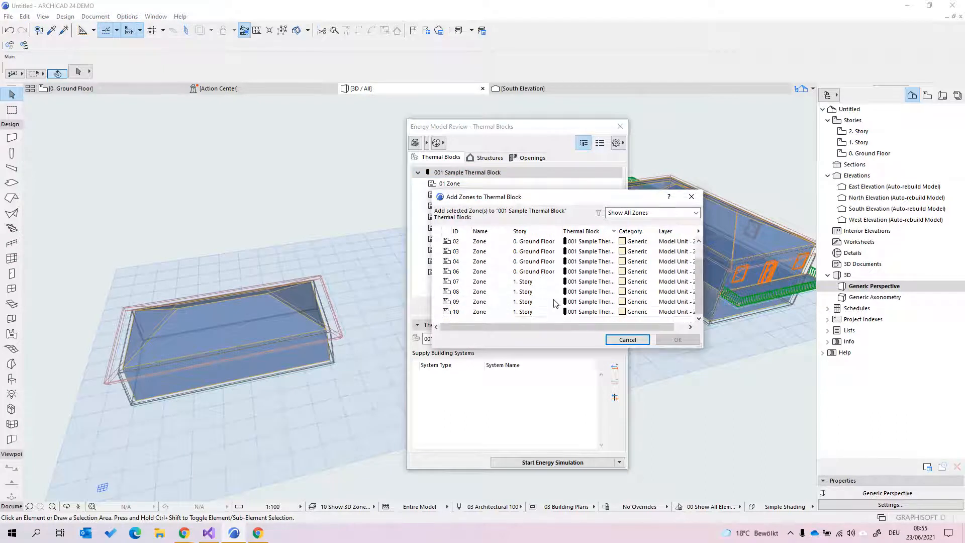
left_click(692, 196)
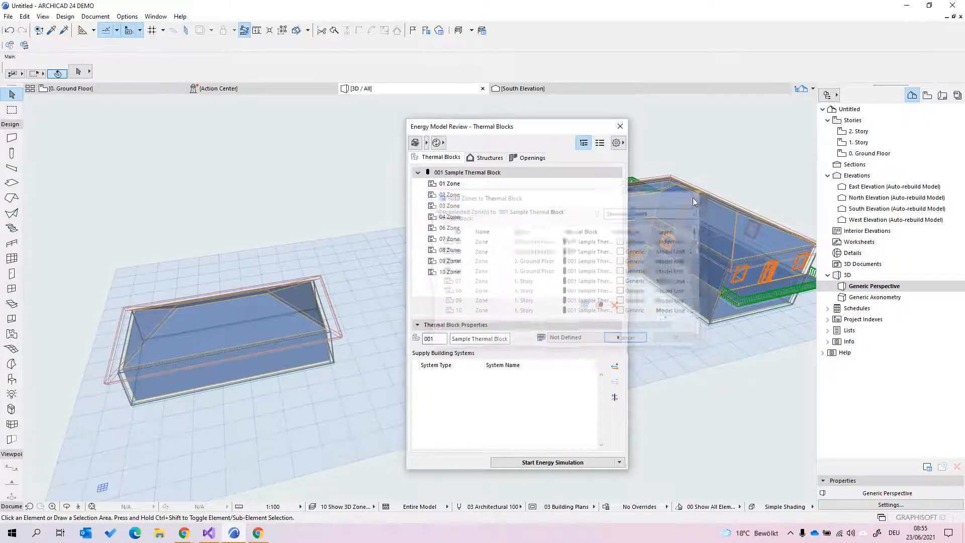
Step: Examine the zone volumes of both buildings in 3D with Show Zone volumes, and turn that display off again
left_click(426, 143)
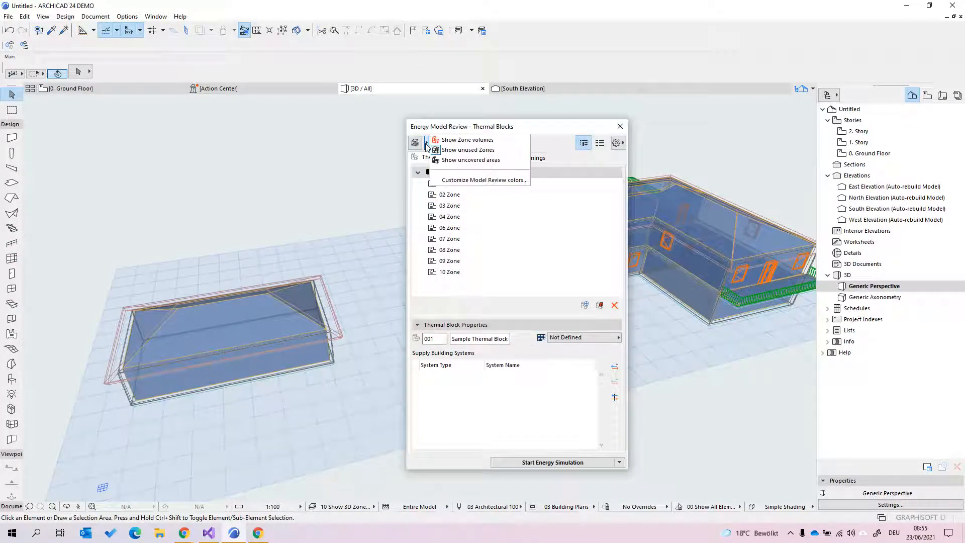
left_click(485, 142)
middle_click_drag(291, 336, 147, 315, "shift")
middle_click_drag(165, 349, 251, 316, "shift")
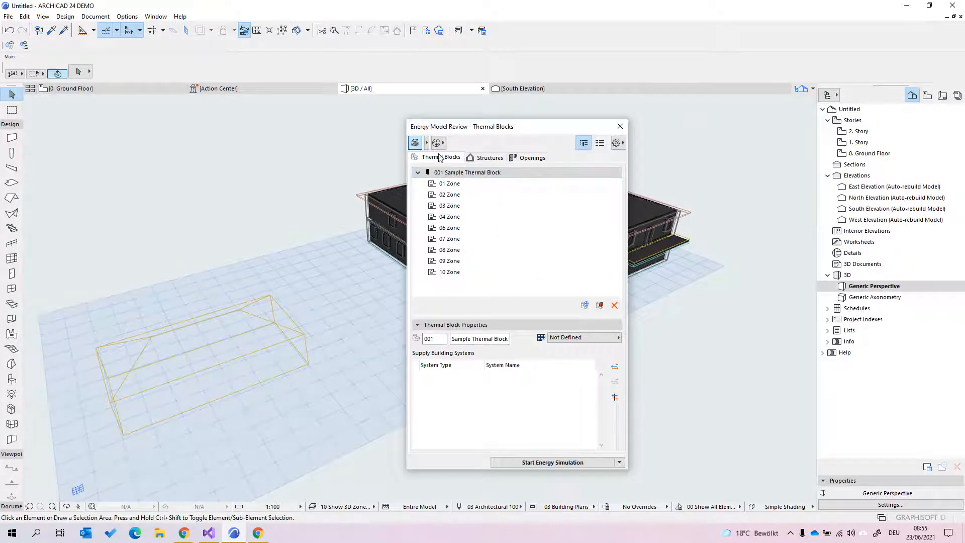
left_click(426, 143)
left_click(450, 141)
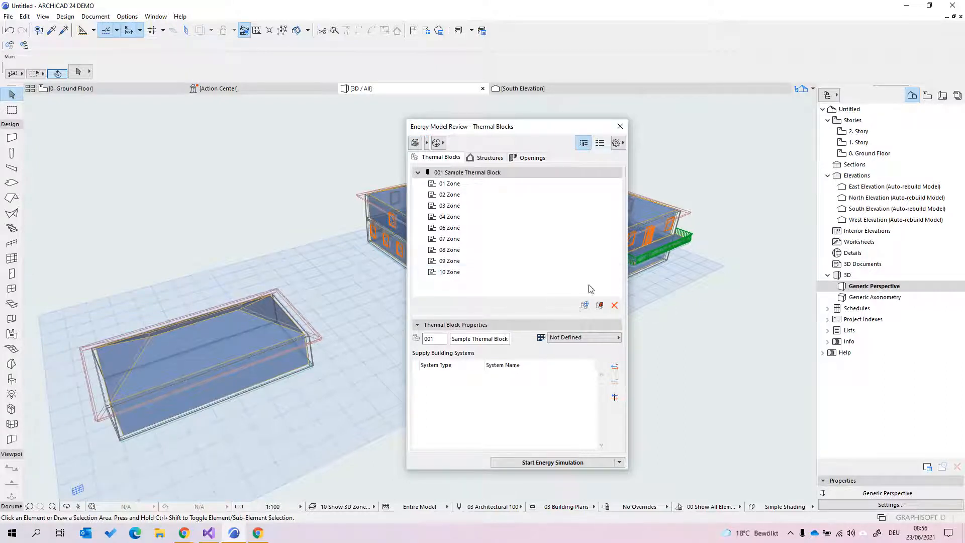
Step: Create a new thermal block and add the unassigned zone 11 to it
left_click(598, 305)
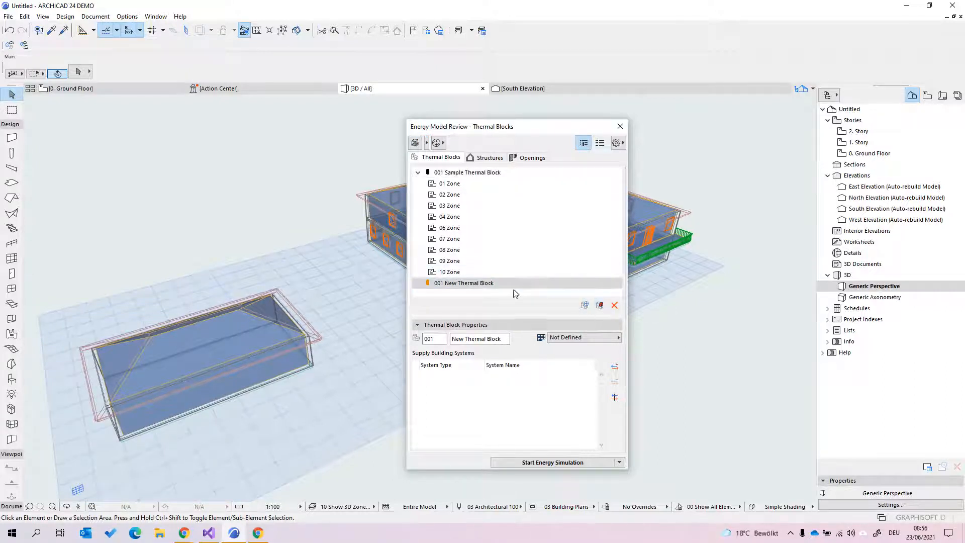
left_click(599, 305)
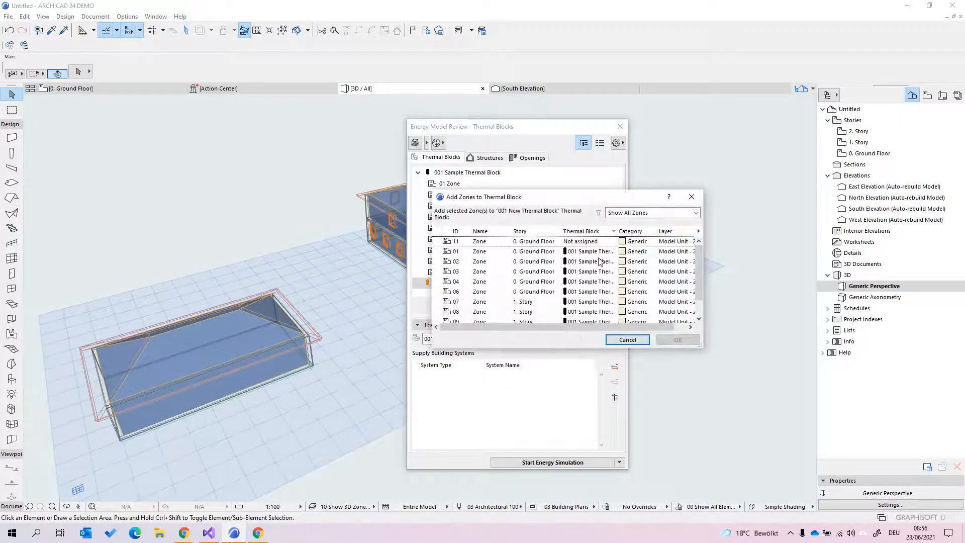
left_click(587, 242)
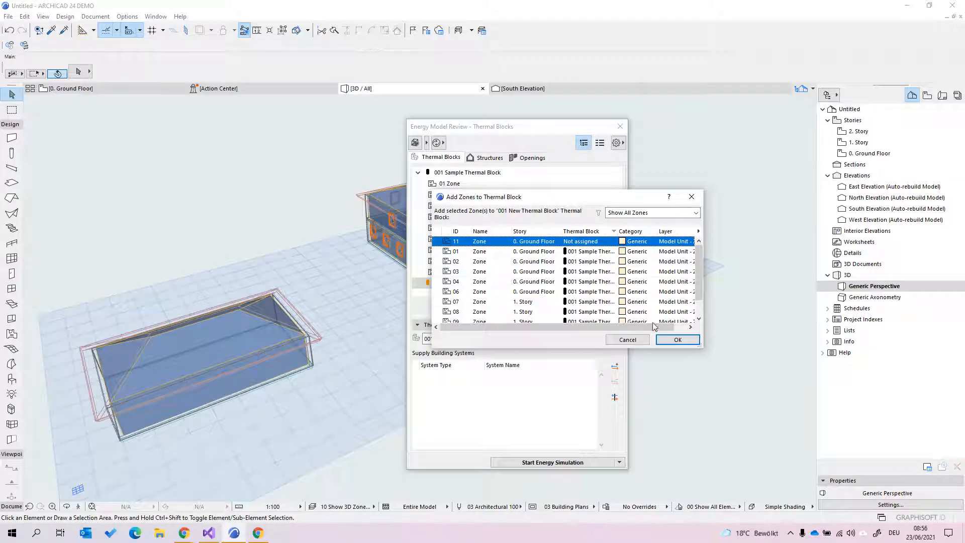
left_click(677, 339)
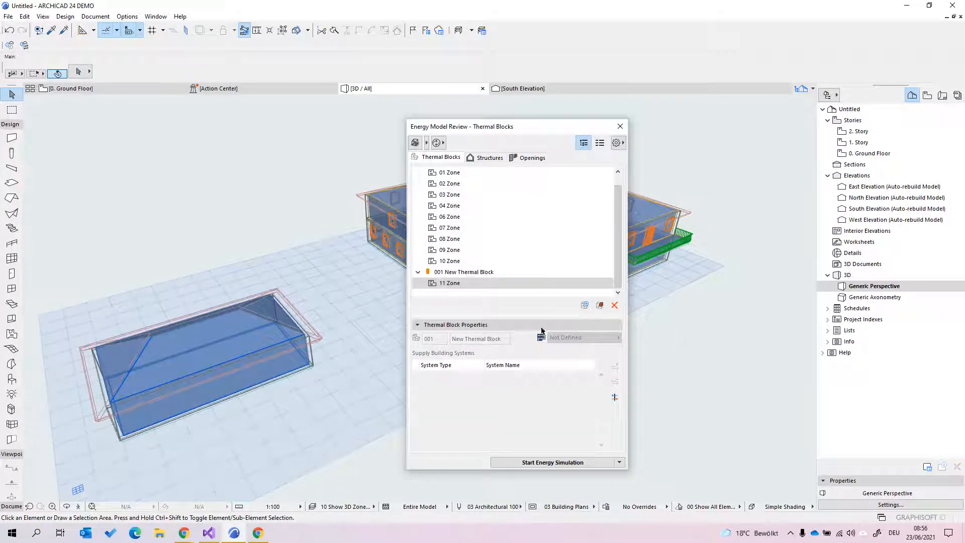
left_click(460, 283)
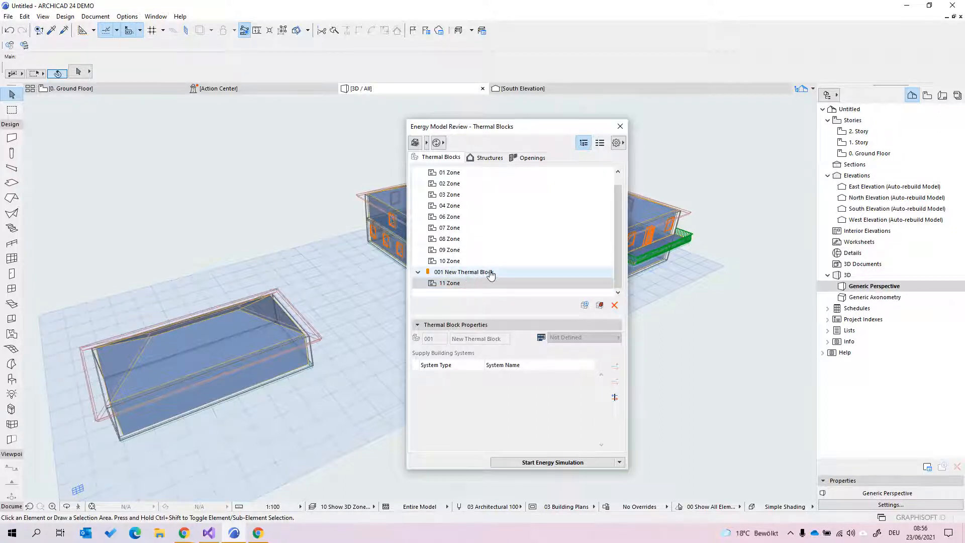
Step: Update the Energy Model Review and show the volumes of both buildings coloured by thermal block in 3D
left_click(440, 145)
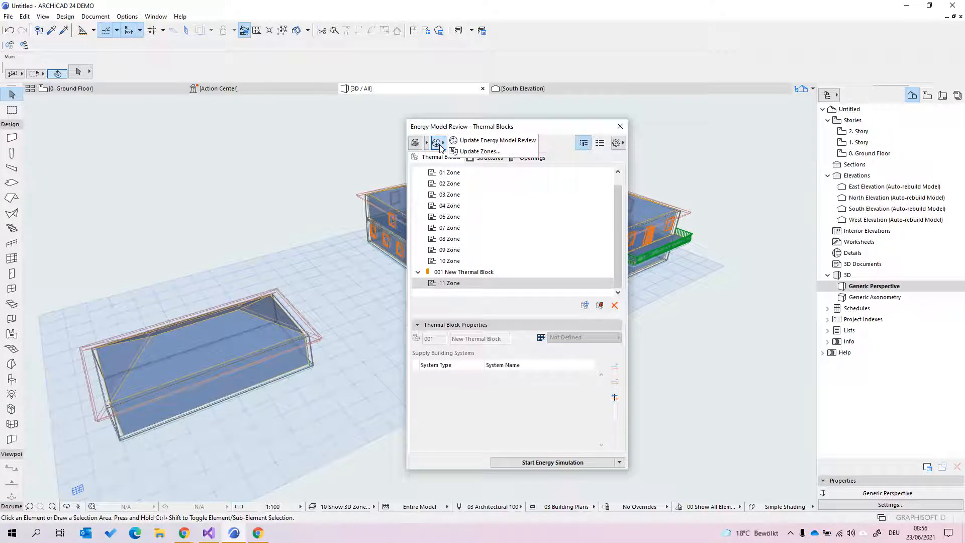
left_click(492, 145)
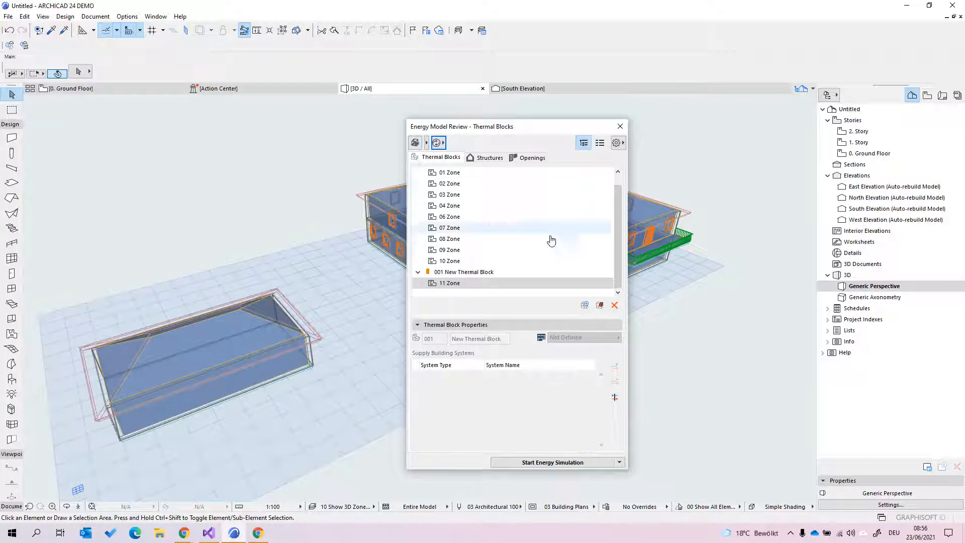
left_click_drag(533, 131, 591, 127)
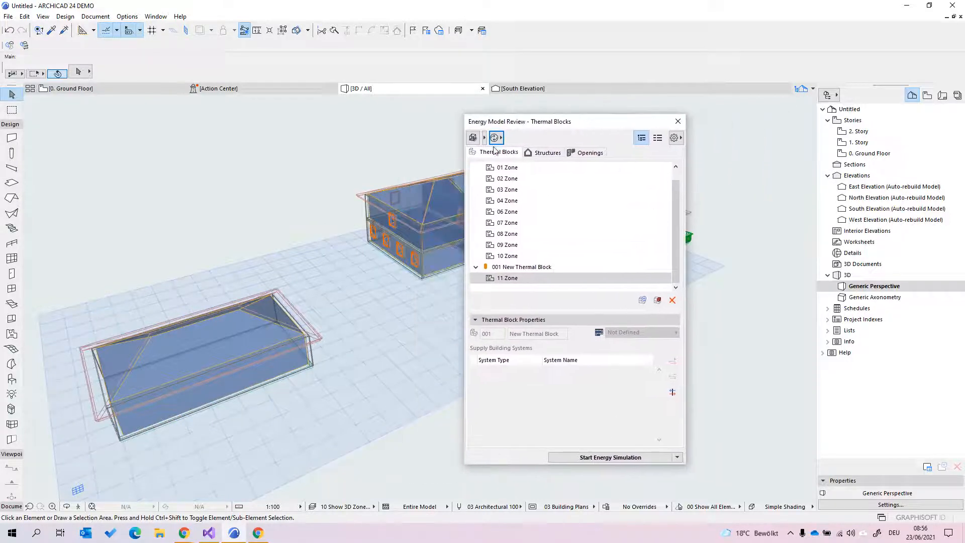
left_click(473, 137)
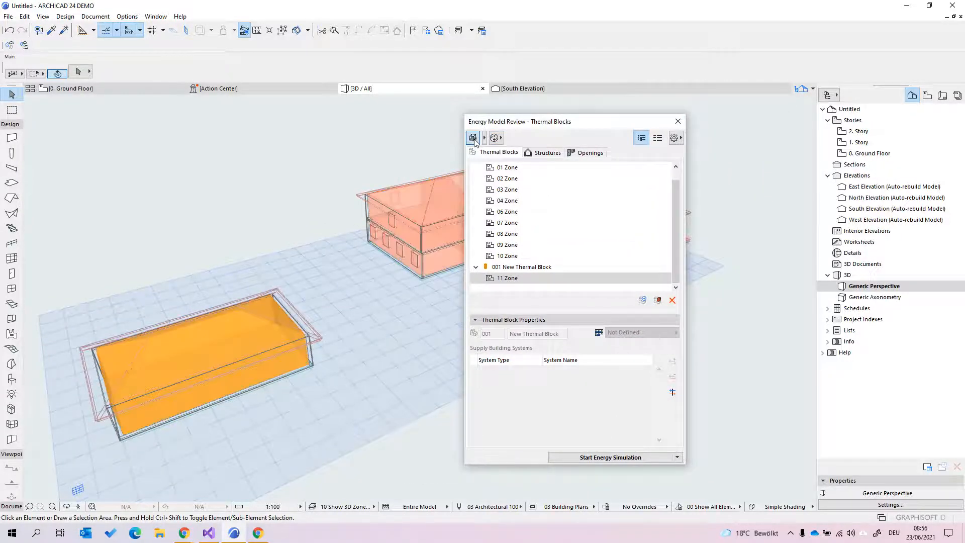
Step: Limit the 3D volume display to the zone selected in the list, comparing zones 10 and 11
left_click(531, 280)
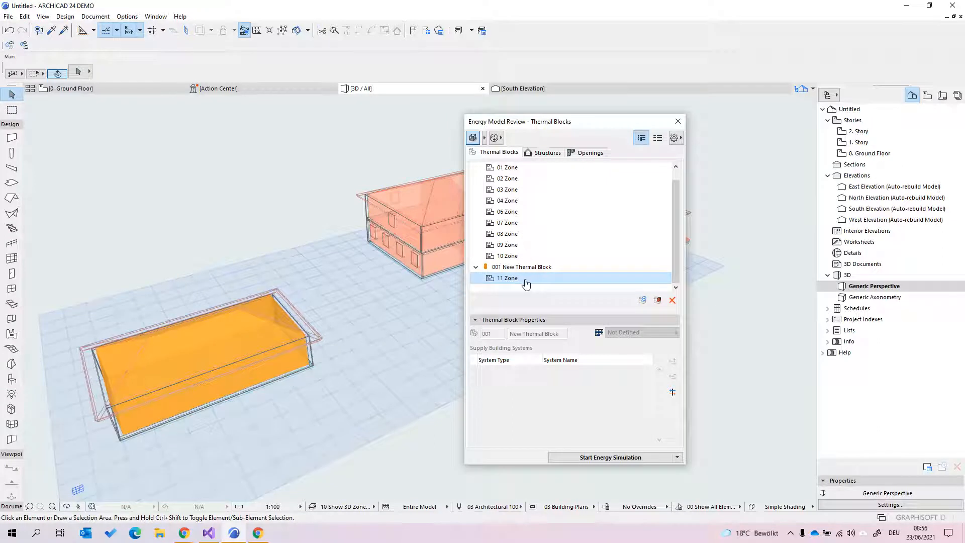
left_click(519, 256)
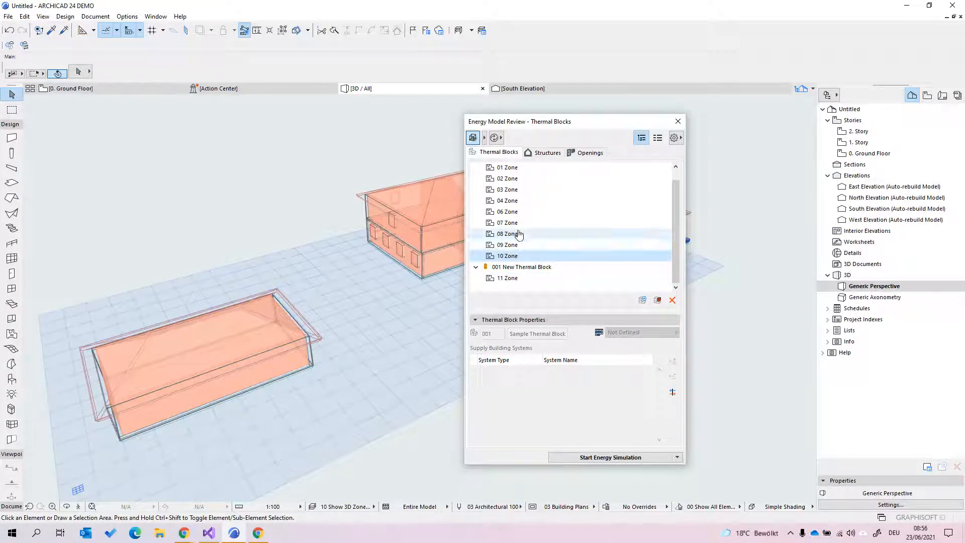
left_click(484, 138)
left_click(515, 143)
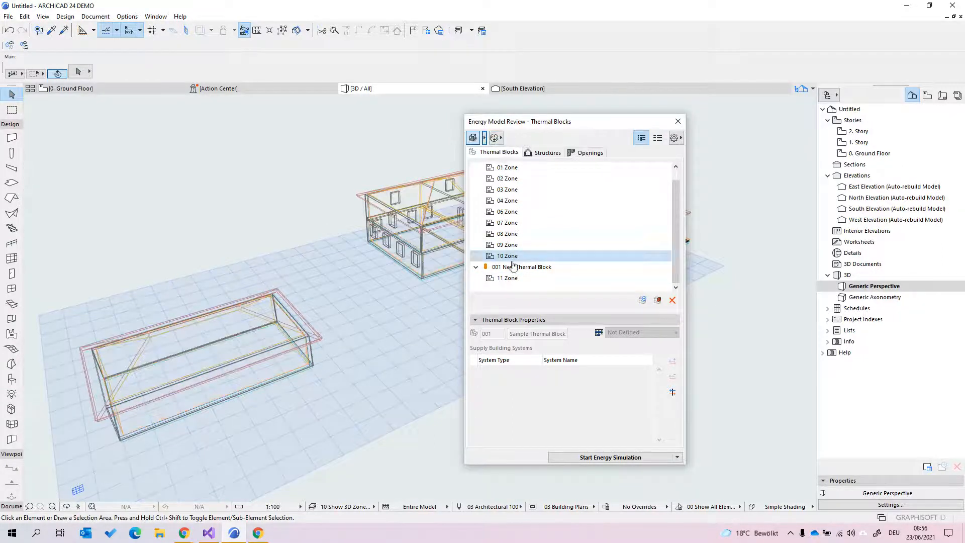
left_click(514, 279)
left_click(514, 256)
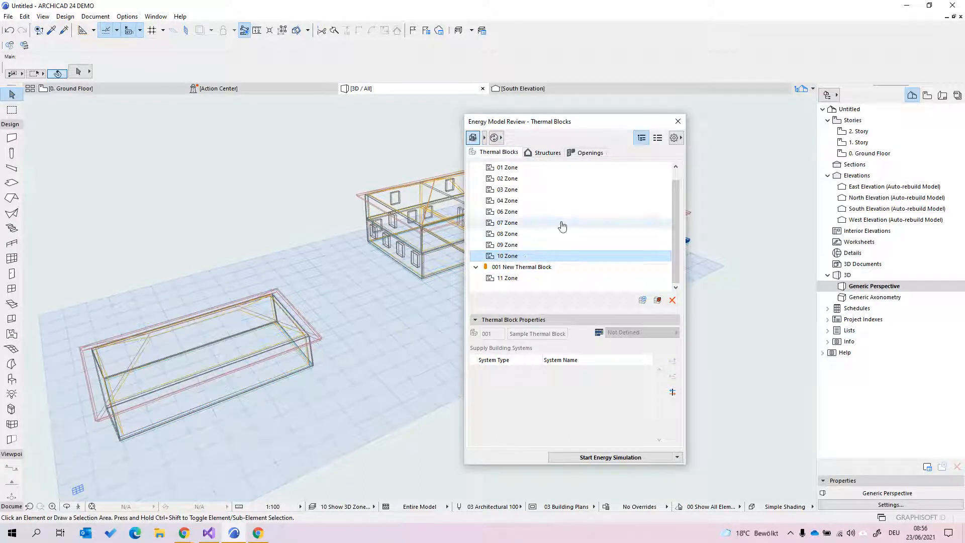
Step: Examine the individual zone volumes of the Sample Thermal Block in 3D, going through its zones in the list
left_click_drag(588, 128, 641, 162)
left_click(303, 304)
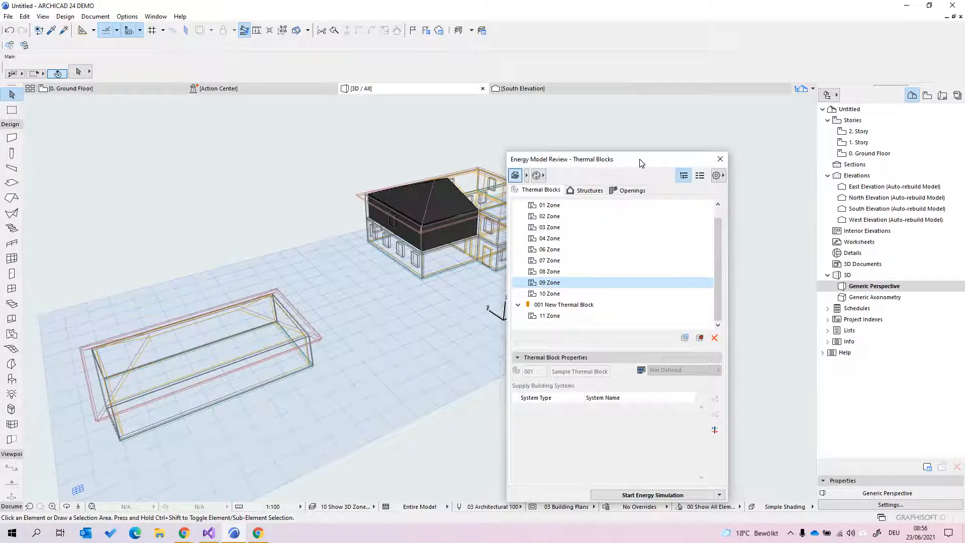
left_click(577, 271)
left_click(565, 250)
left_click(557, 227)
left_click(558, 217)
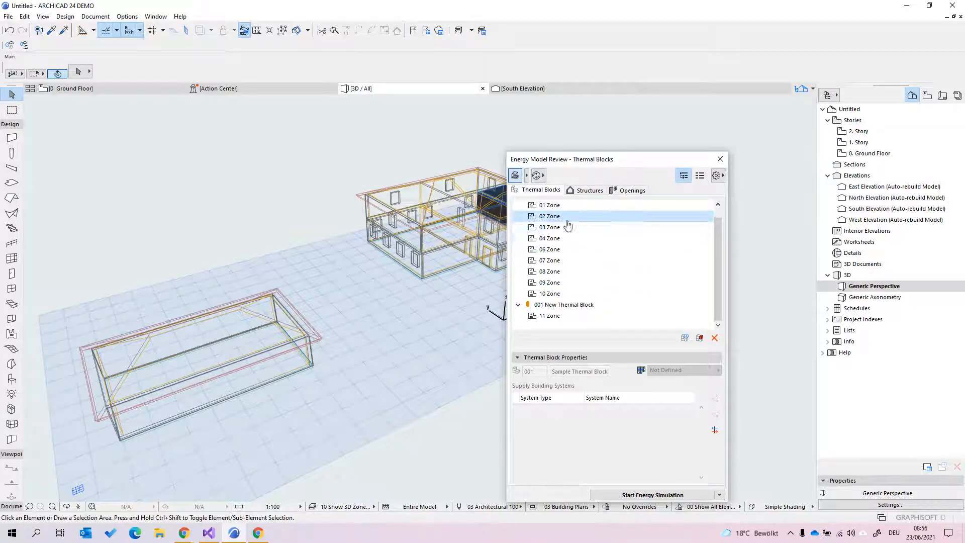
scroll(568, 228, "up", 1)
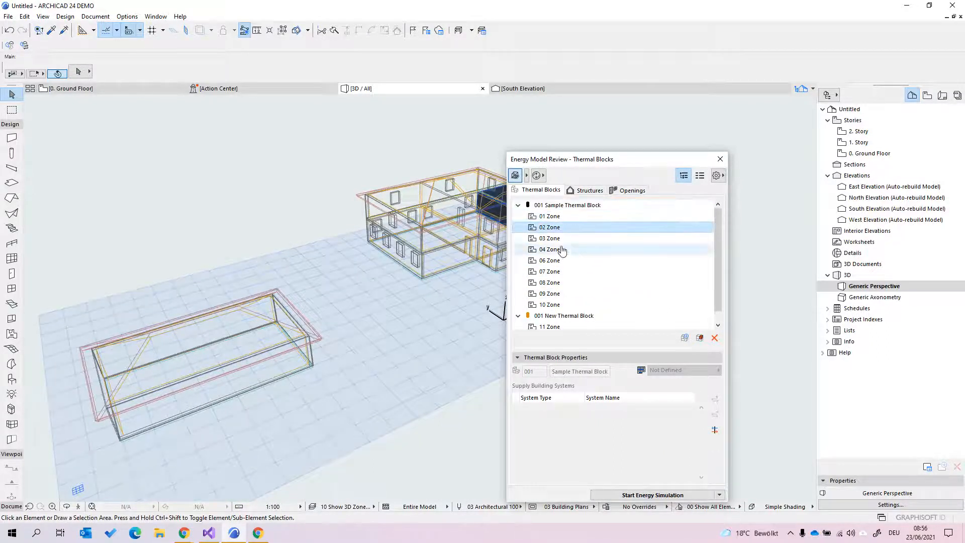
left_click(562, 250)
left_click(563, 281)
left_click(563, 293)
left_click_drag(697, 160, 665, 90)
Step: Check which export formats the energy model offers, choose none, and close Energy Model Review
left_click(687, 426)
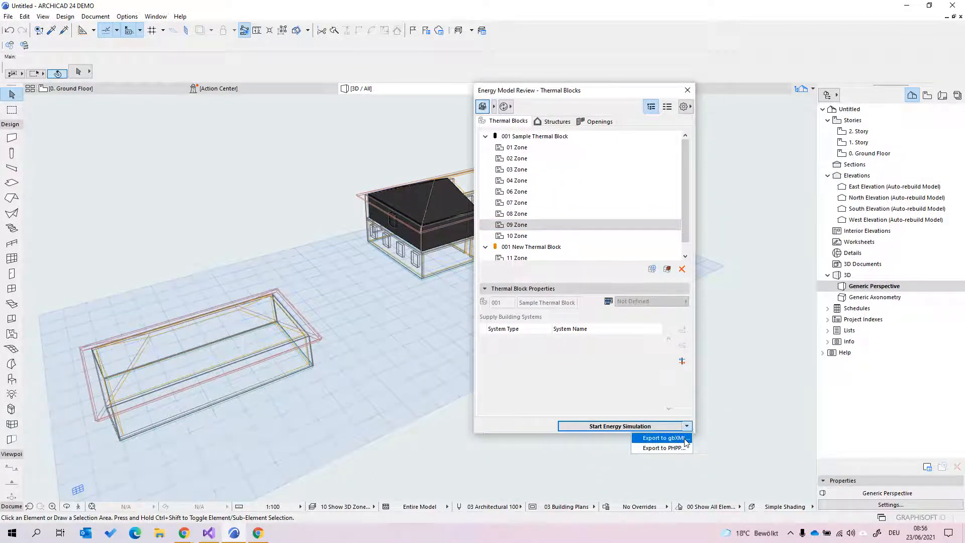
left_click(616, 366)
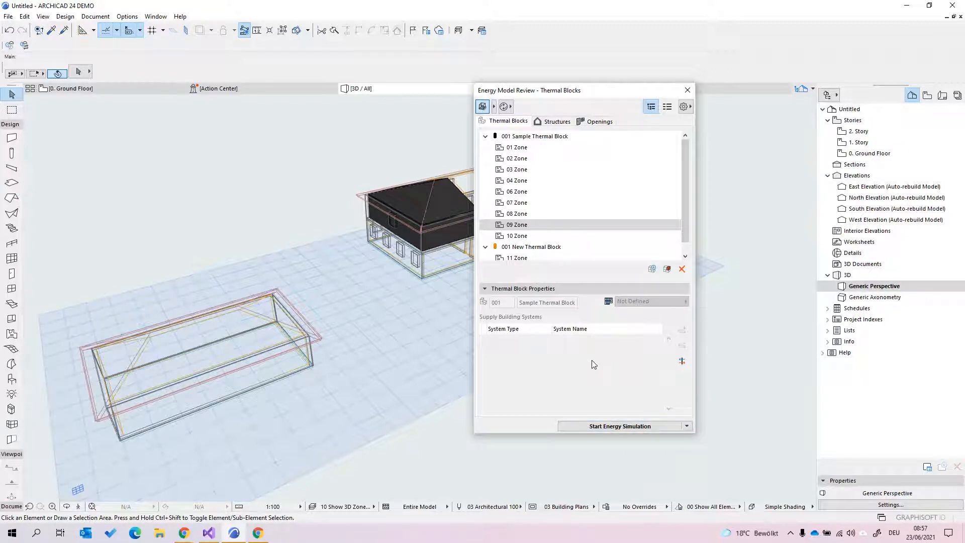
left_click(687, 90)
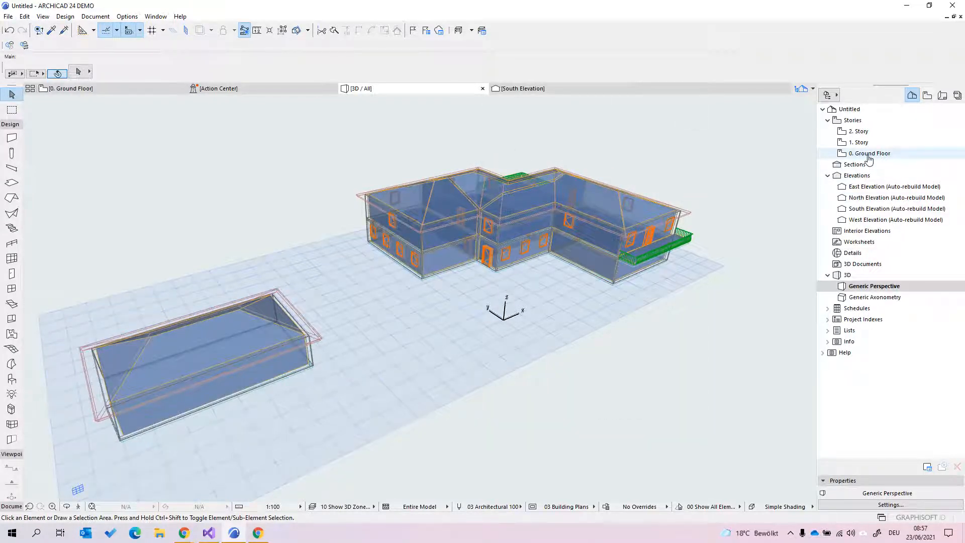
Step: Examine the second building's walls, zone and roof by selecting them on the Ground Floor plan
double_click(868, 155)
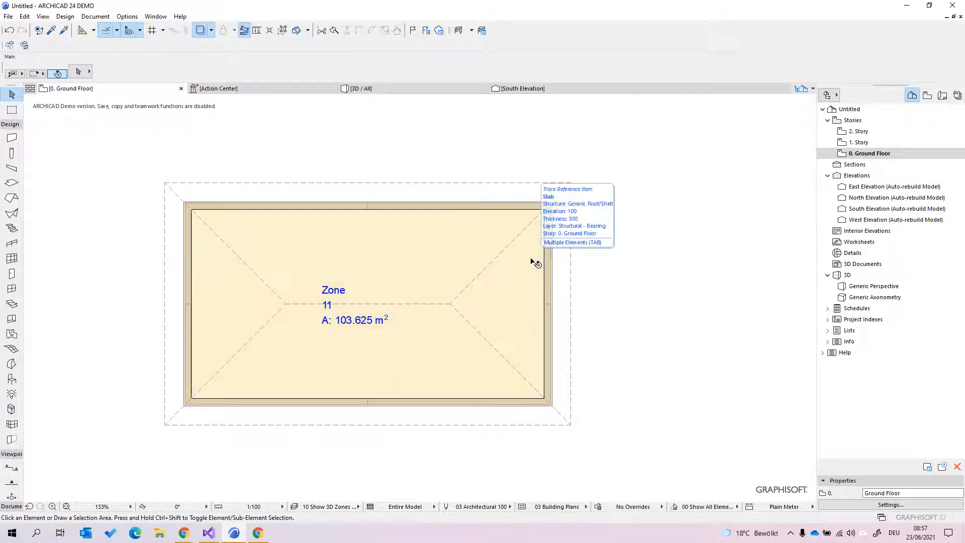
left_click(552, 284)
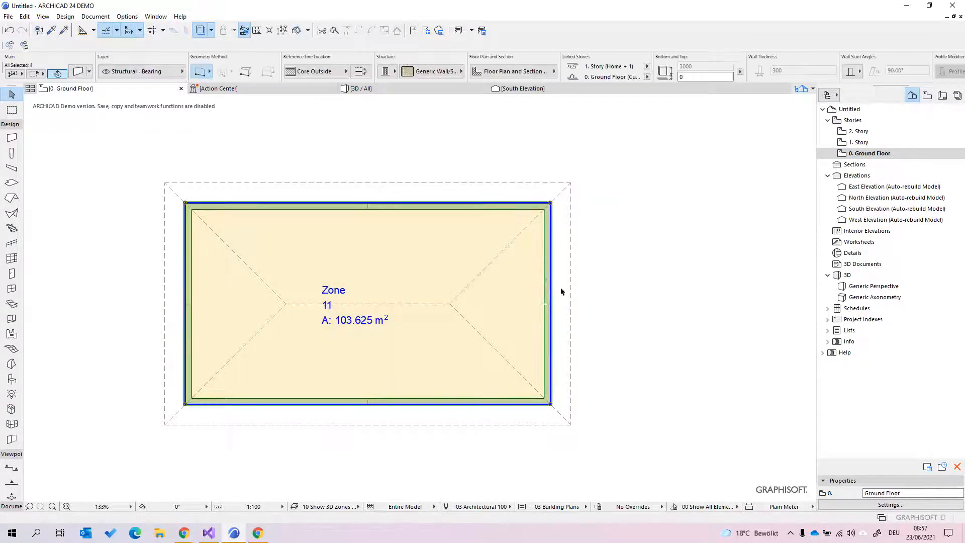
left_click(535, 239)
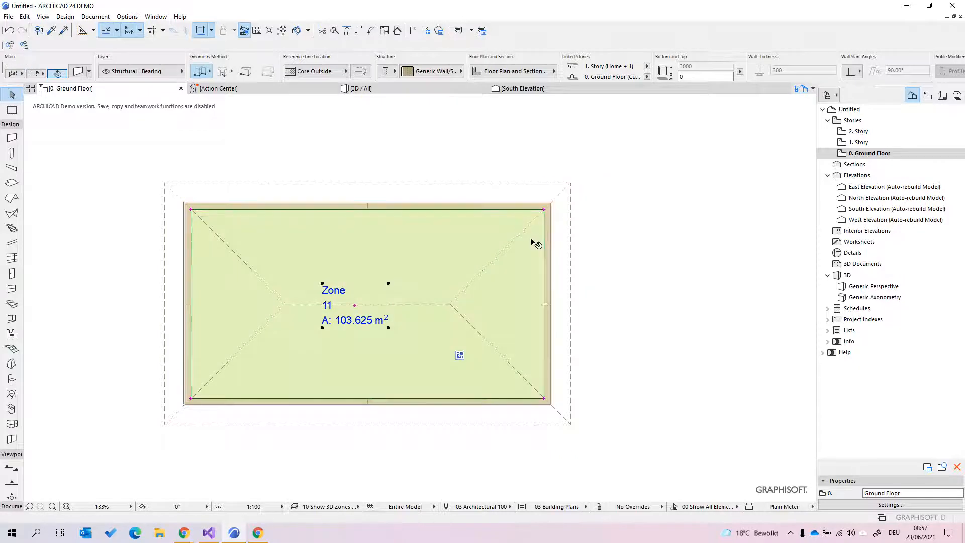
left_click(556, 221)
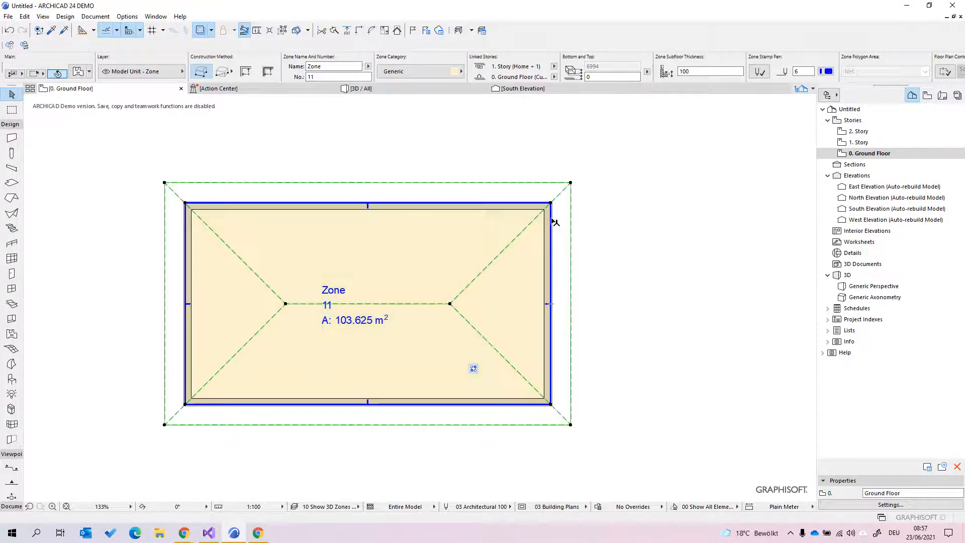
Step: Return to the 3D Generic Perspective and activate the layer combination 02 Drafting
double_click(879, 287)
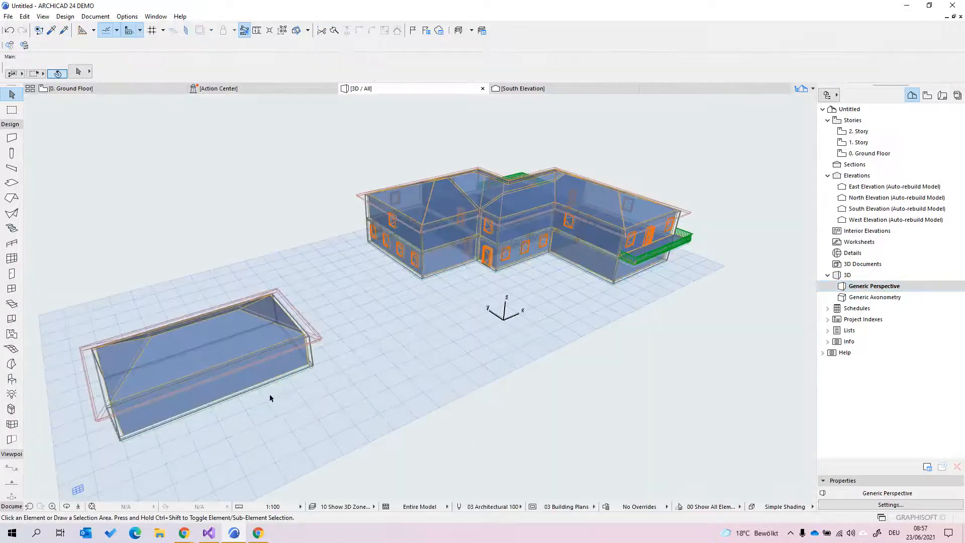
scroll(270, 397, "up", 3)
key("ctrl+l")
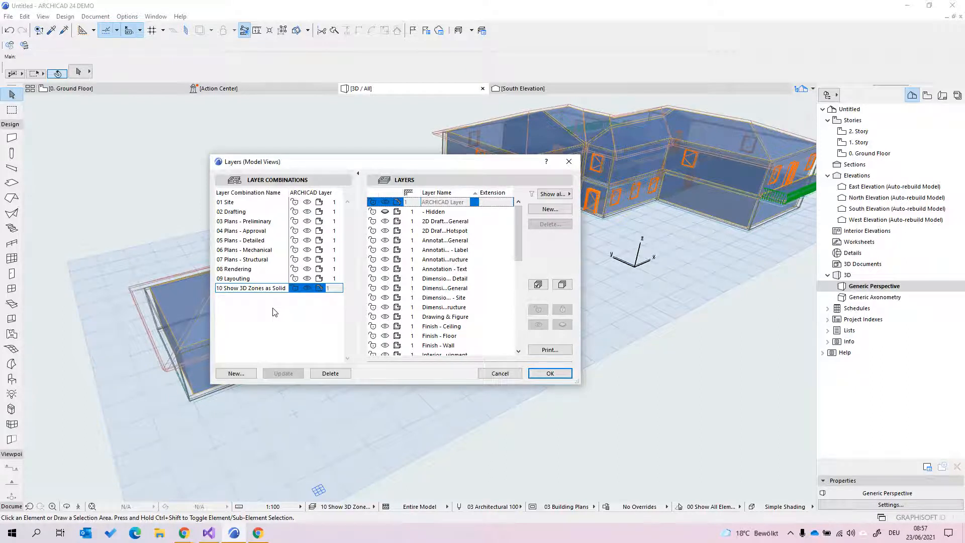
left_click(246, 212)
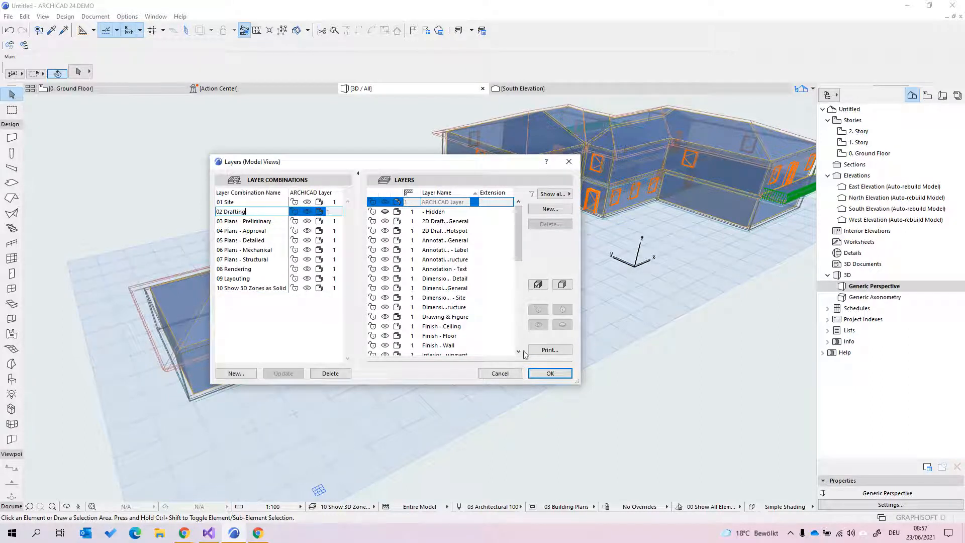
left_click(550, 373)
Step: Select the second building's floor slab and retype its element ID
scroll(427, 363, "up", 3)
scroll(348, 385, "up", 2)
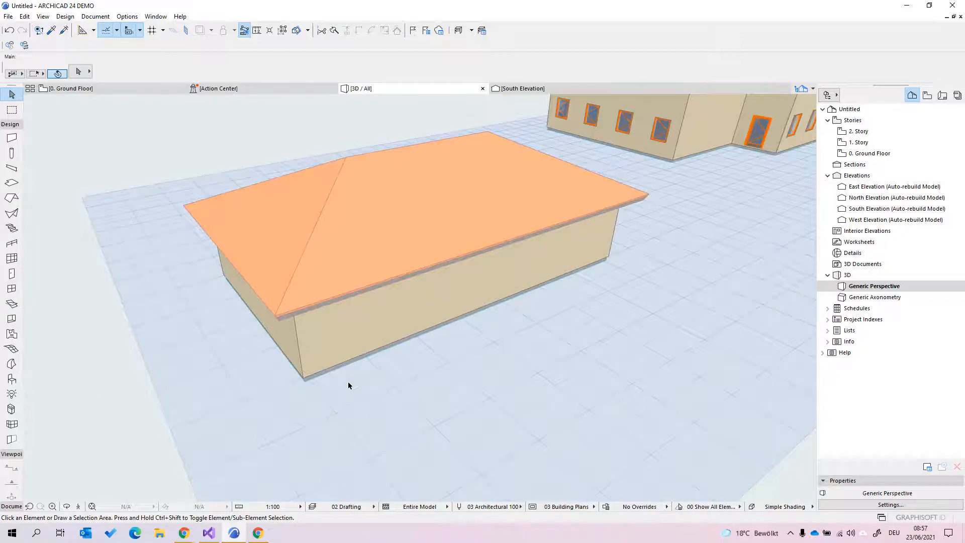
middle_click_drag(340, 390, 353, 338, "shift")
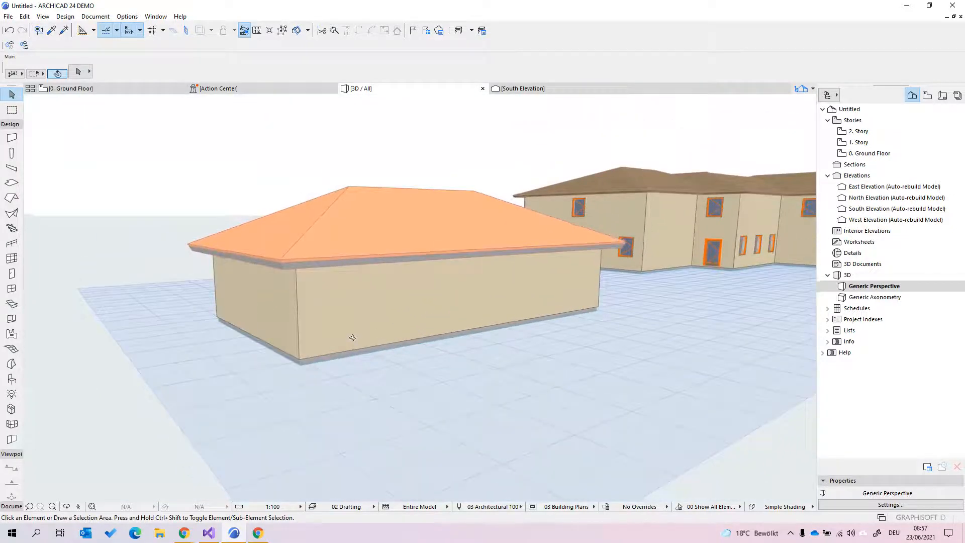
left_click(338, 361)
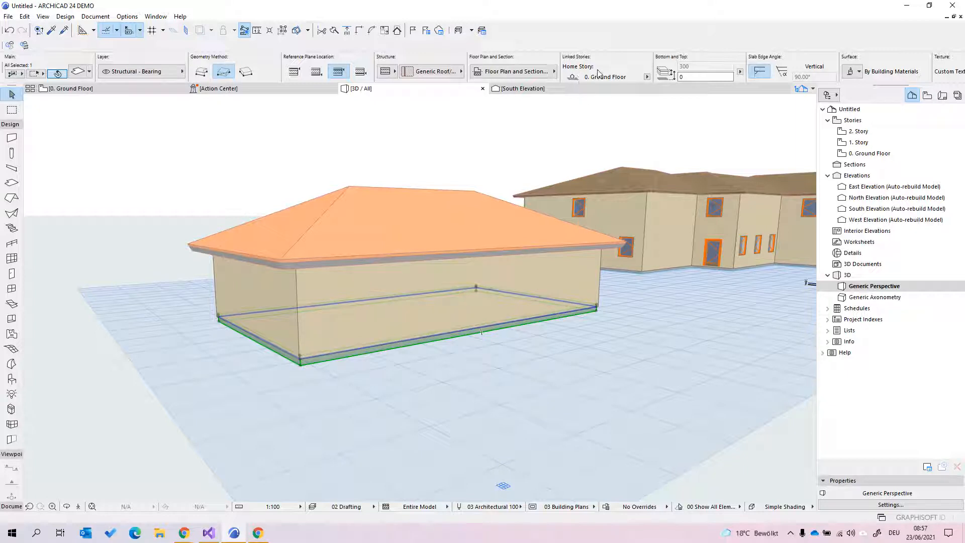
scroll(598, 76, "down", 3)
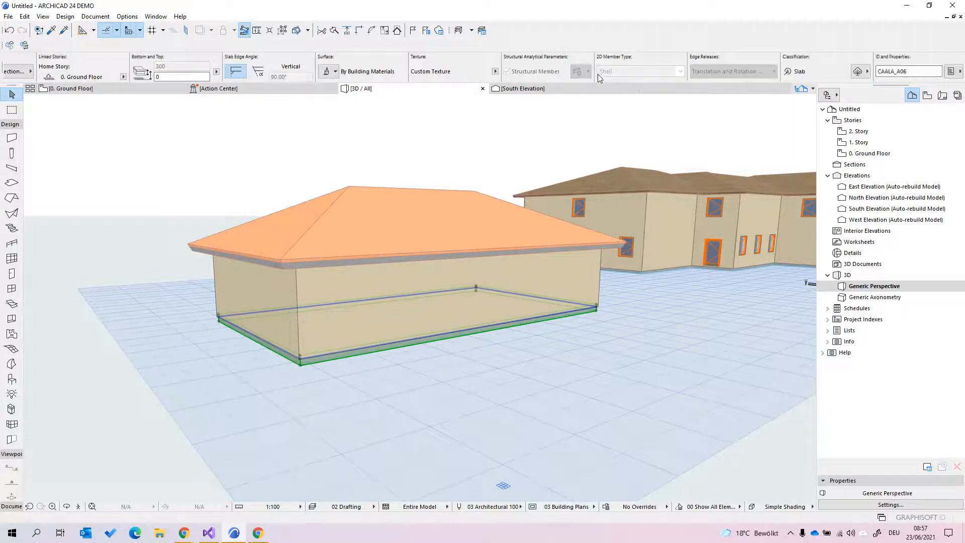
left_click(921, 70)
type("C")
left_click(652, 358)
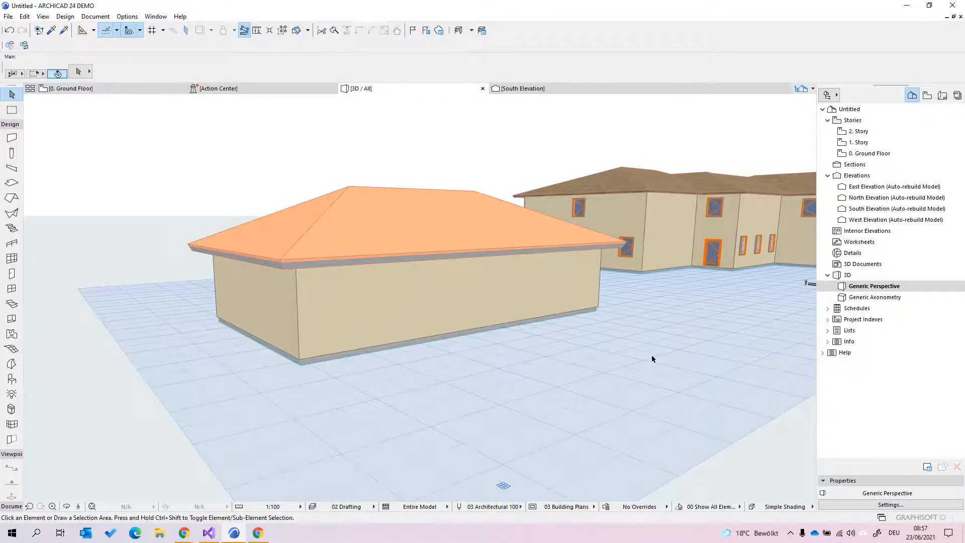
Step: Set the element ID of the second building's walls to CAALA_A03
left_click(571, 300)
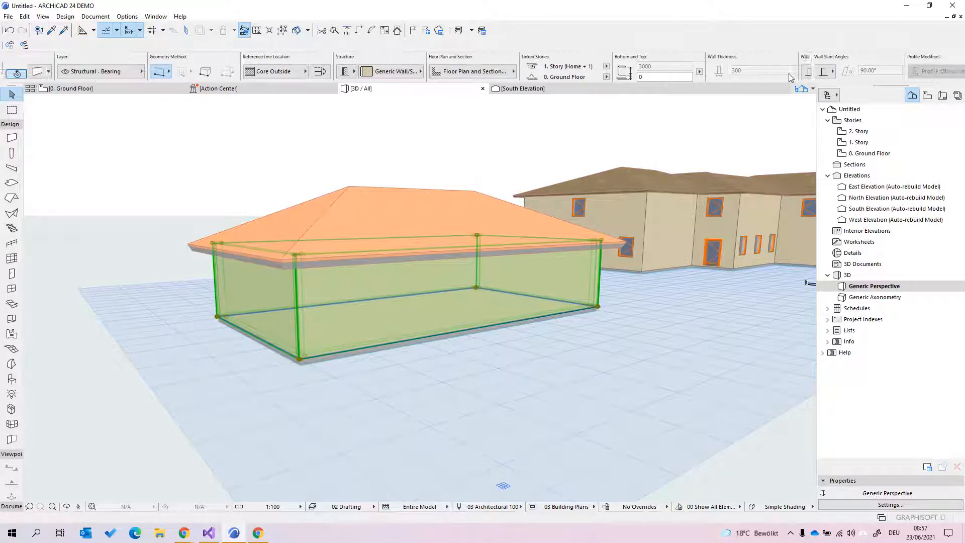
left_click(935, 71)
type("C")
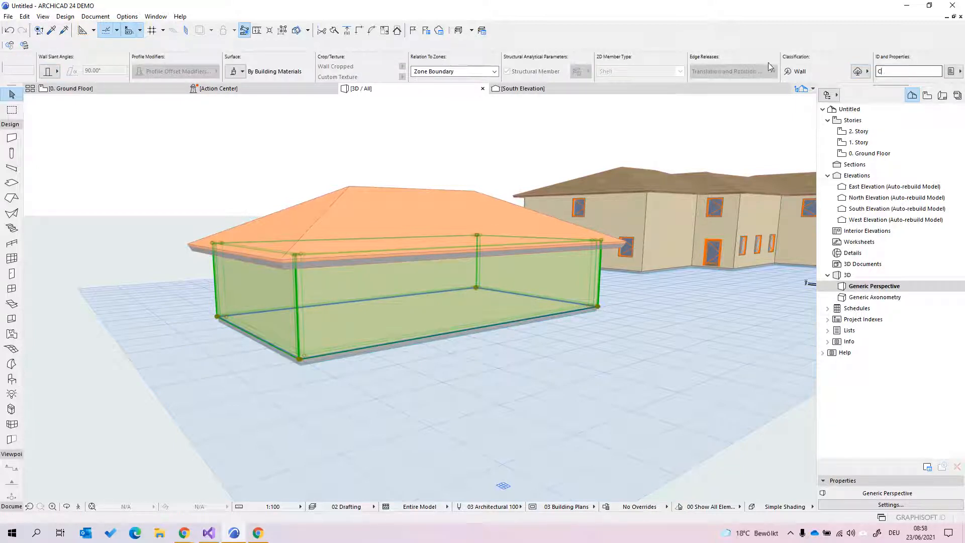
type("AALA_A03")
left_click(616, 385)
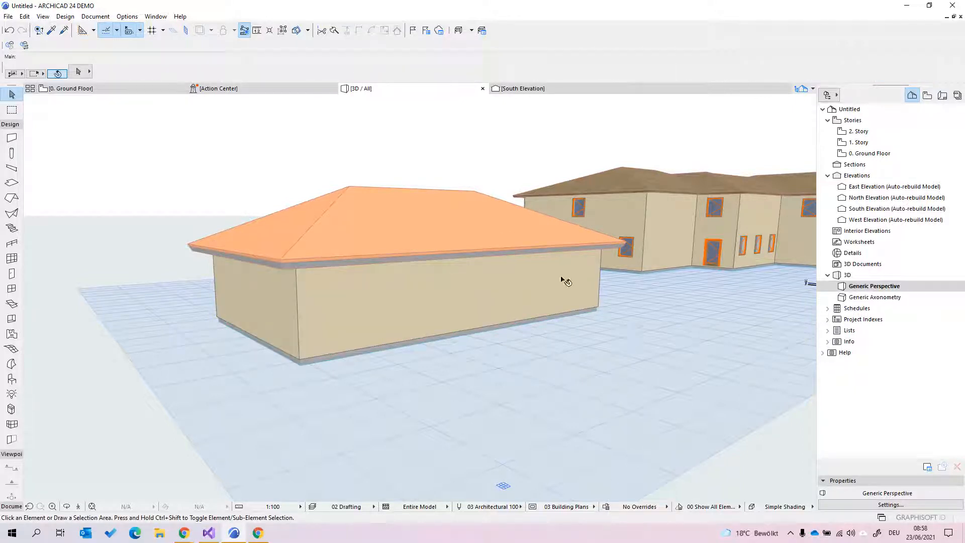
left_click(564, 282)
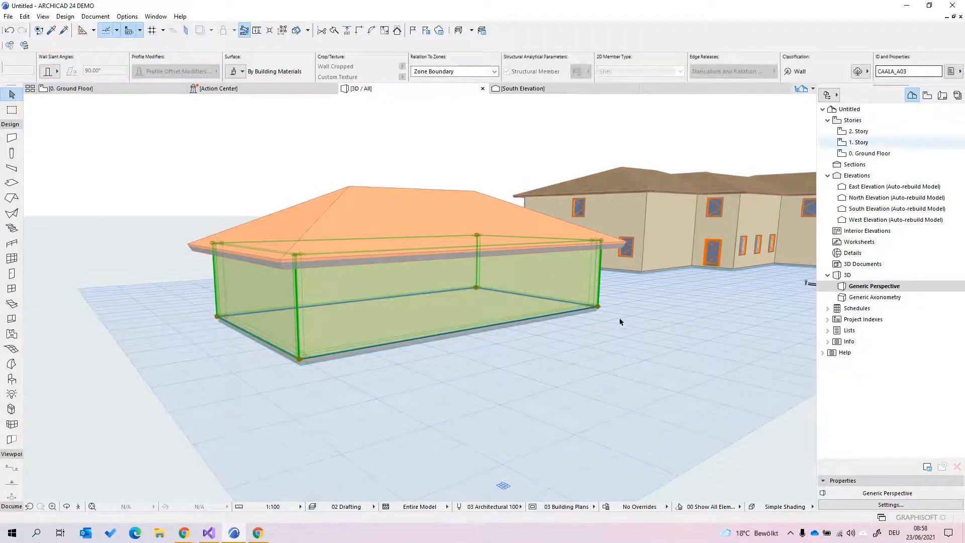
Step: Set the element ID of the second building's hipped roof to CAALA_A03
left_click(495, 215)
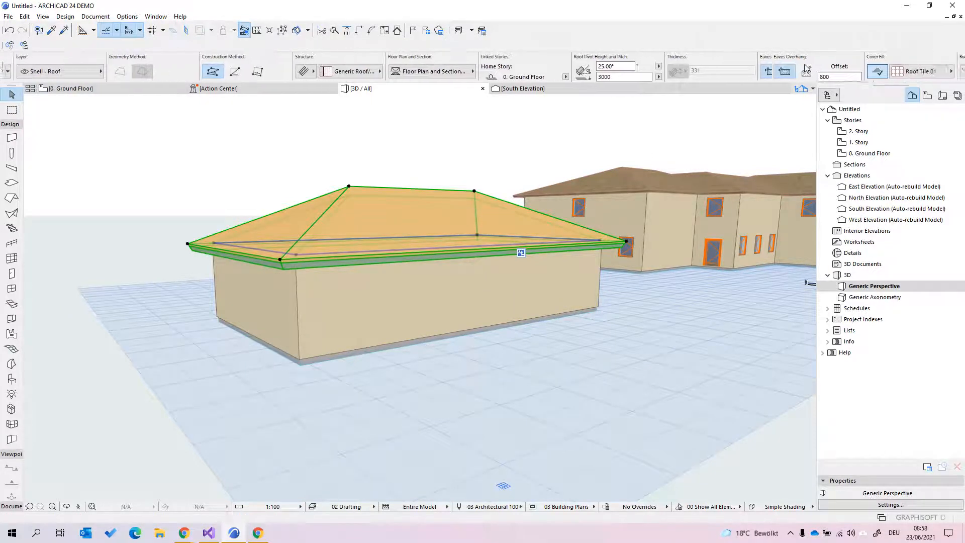
left_click(912, 72)
type("CAALA_A03")
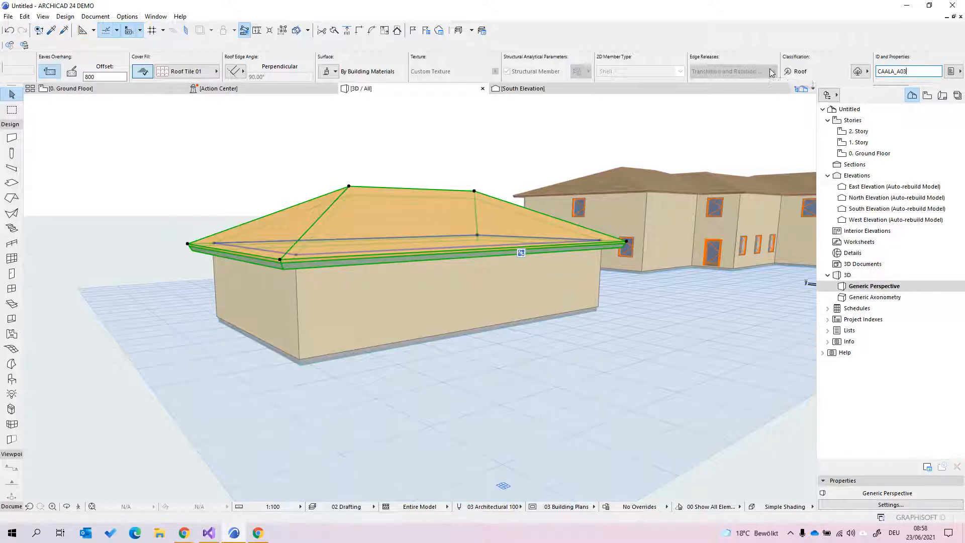
Step: Set the element ID of the second building's walls to CAALA_A01
left_click(483, 292)
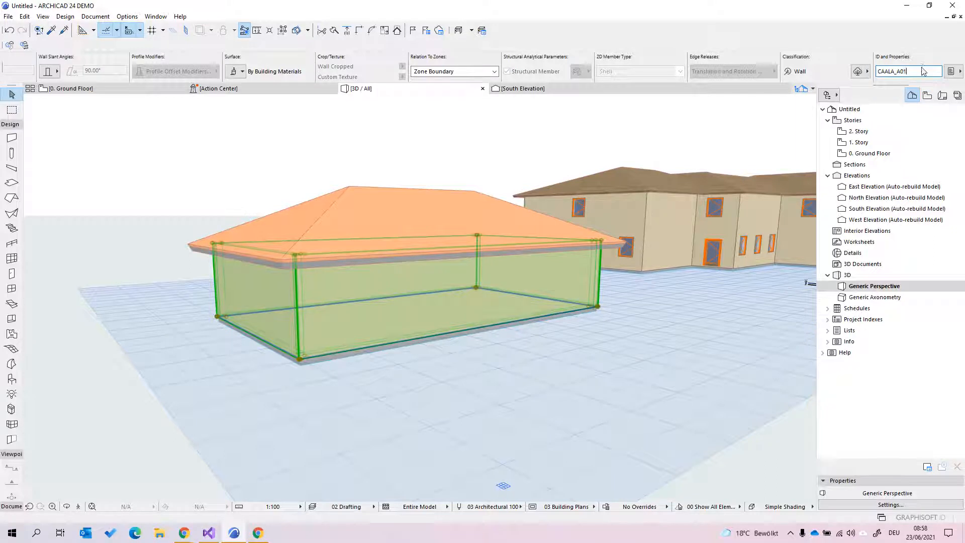
left_click(613, 345)
Step: Open the Energy Model Review and display 11 Zone of the new thermal block in the 3D model
scroll(613, 345, "down", 1)
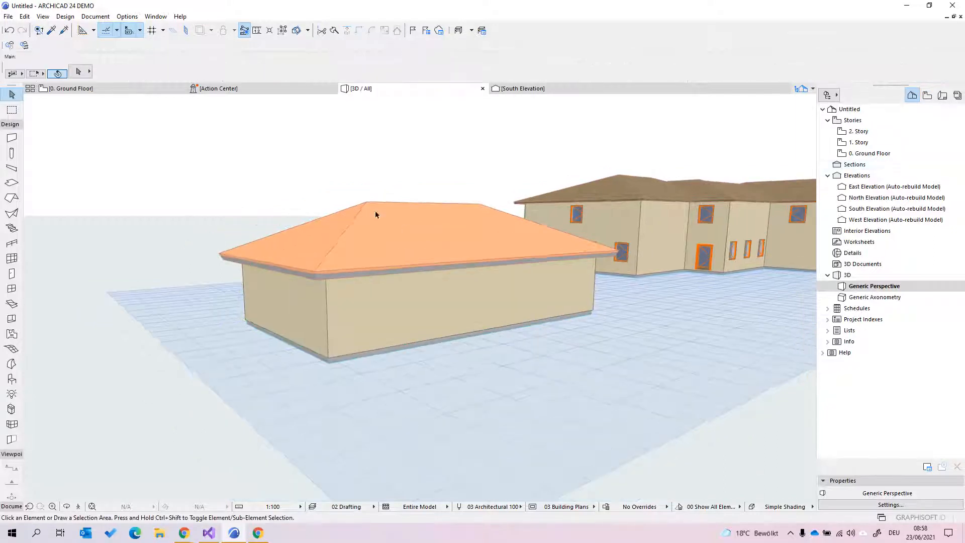
left_click(65, 17)
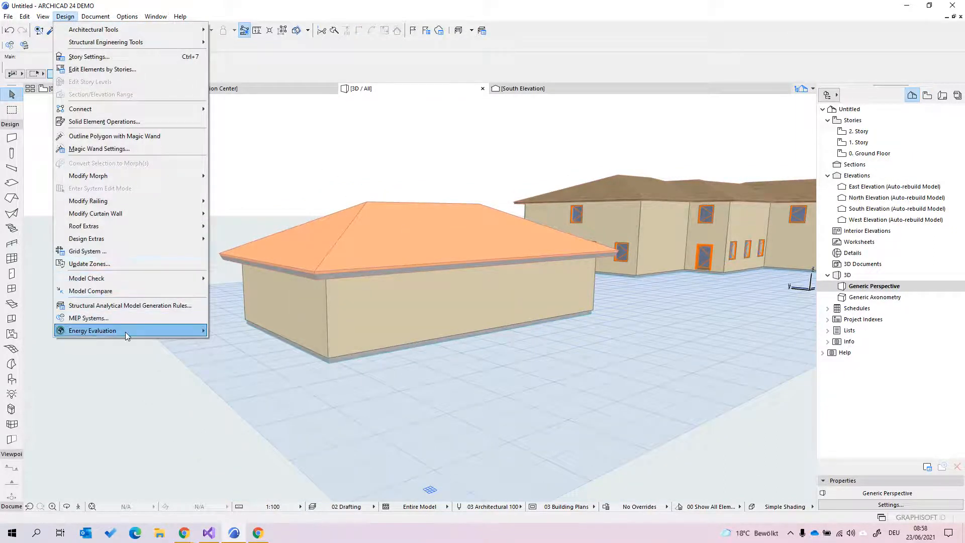
mouse_move(151, 330)
left_click(255, 334)
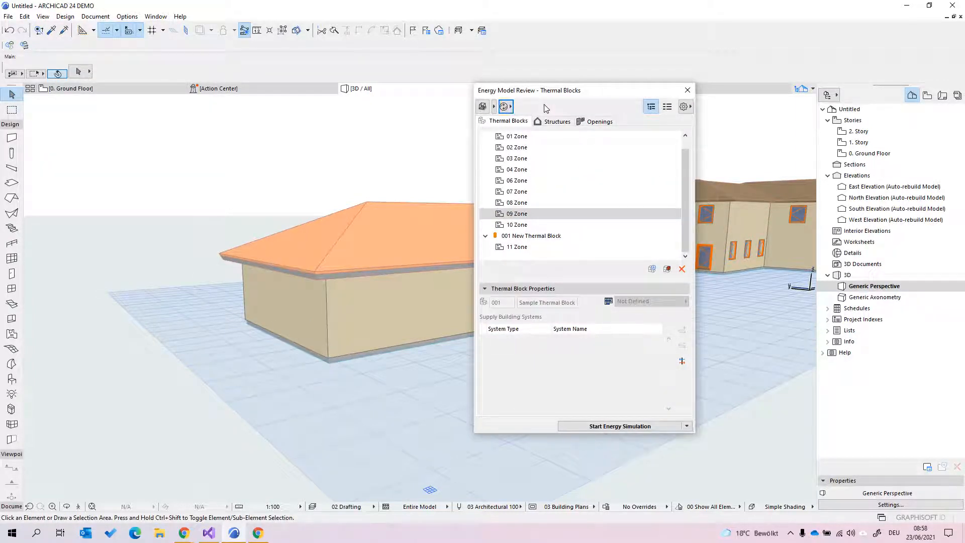
left_click(482, 106)
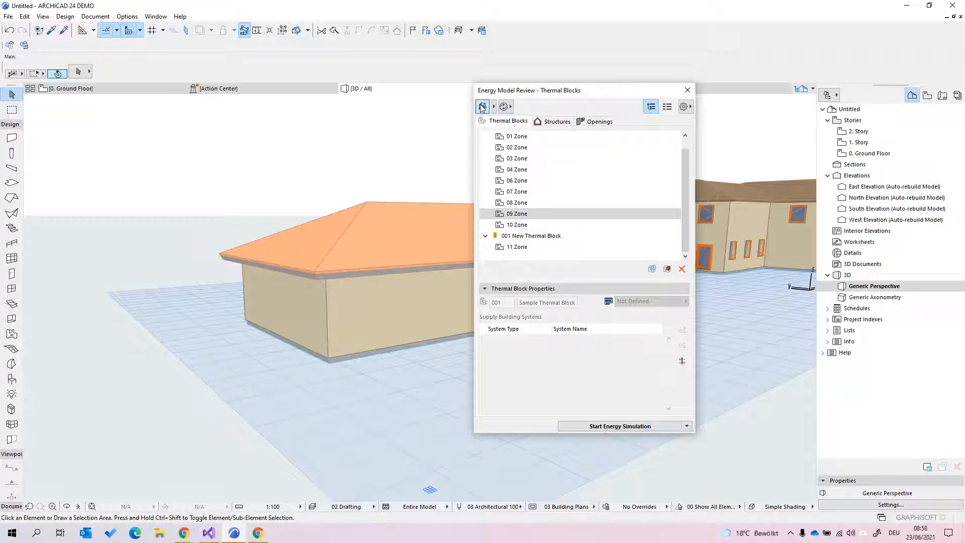
left_click(521, 247)
middle_click_drag(340, 286, 173, 318, "shift")
middle_click_drag(285, 288, 317, 357, "shift")
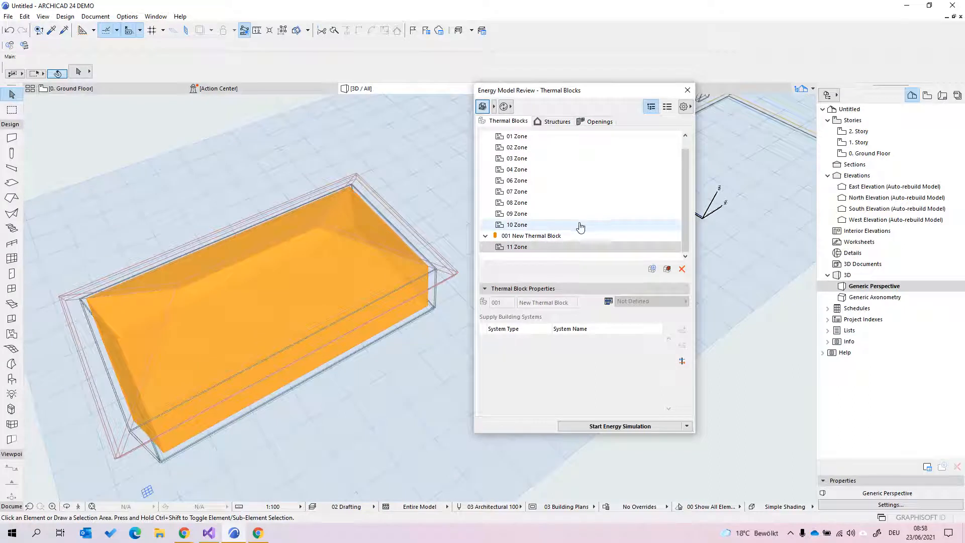
Step: Show the energy model's structures and move the review window clear of both buildings
left_click(557, 121)
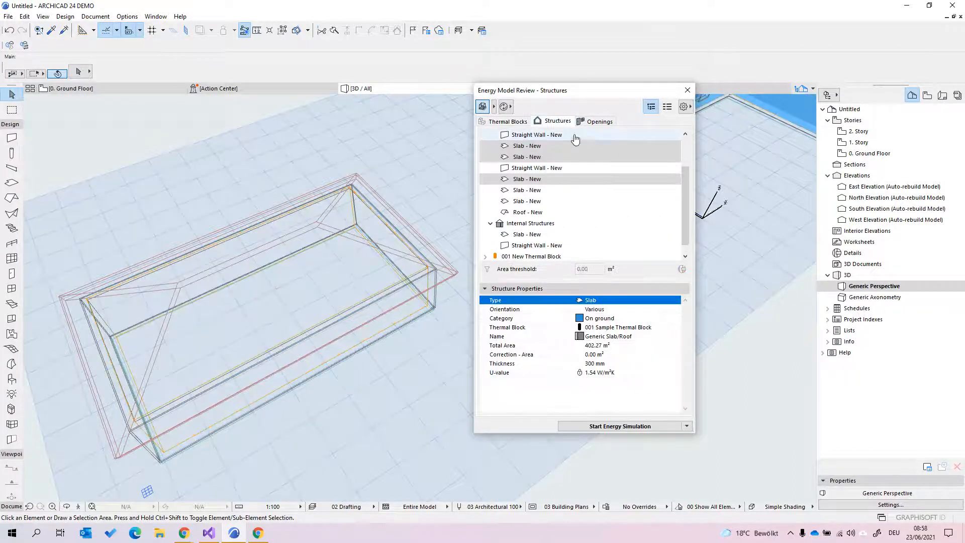
scroll(752, 179, "down", 2)
middle_click_drag(752, 179, 698, 221)
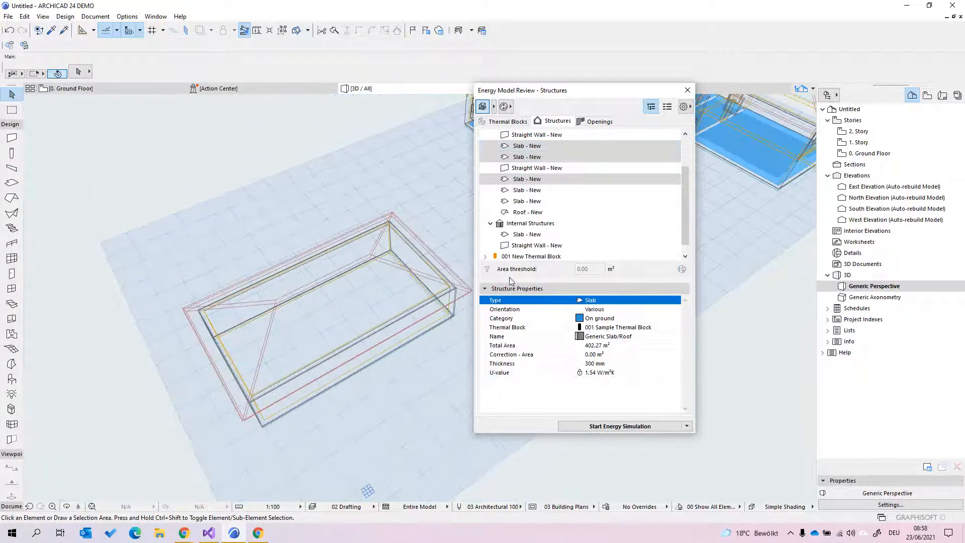
left_click_drag(551, 94, 253, 117)
scroll(603, 182, "down", 1)
middle_click_drag(603, 182, 569, 281)
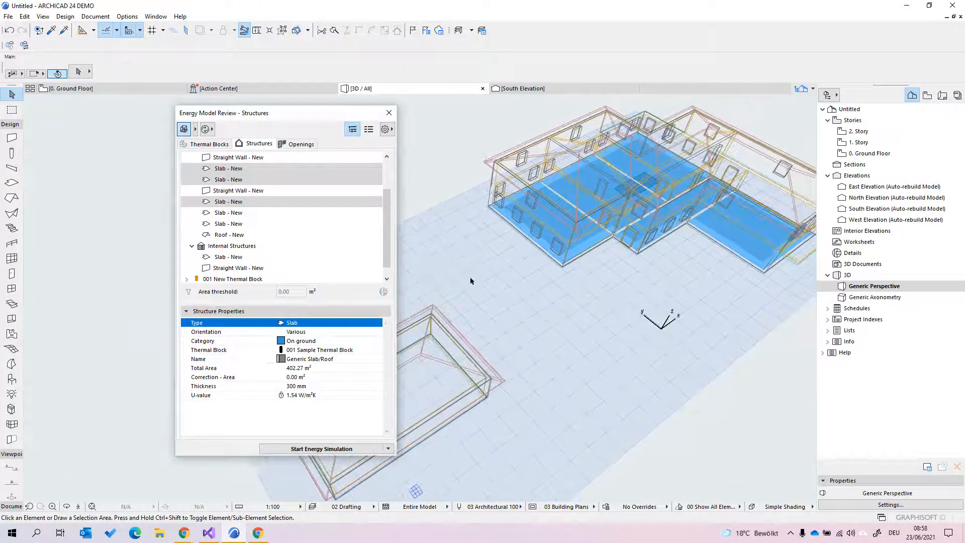
Step: Examine the slabs listed under the external structures of 001 Sample Thermal Block
left_click(271, 214, "ctrl")
left_click(263, 224, "ctrl")
left_click(263, 224, "ctrl")
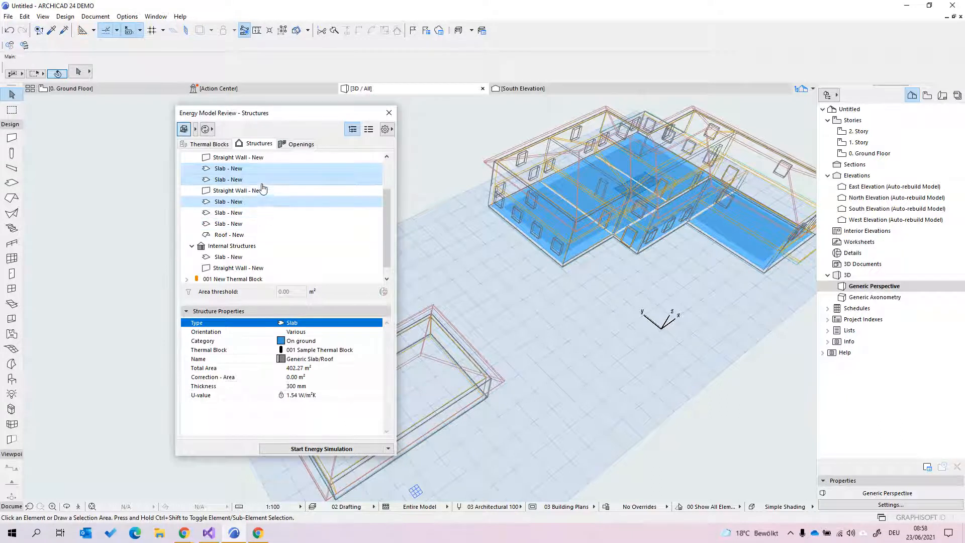
scroll(267, 221, "up", 2)
scroll(266, 221, "down", 2)
scroll(271, 224, "up", 2)
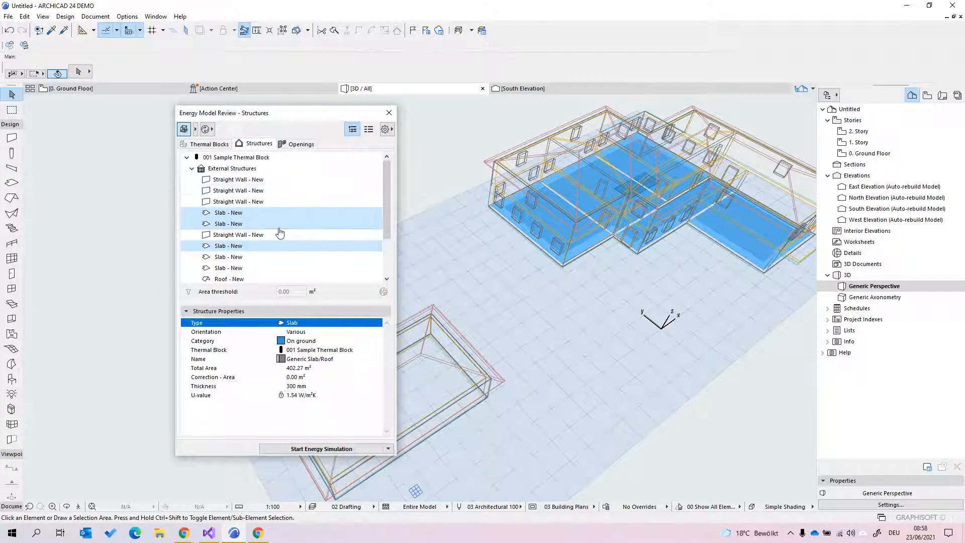
scroll(271, 225, "down", 3)
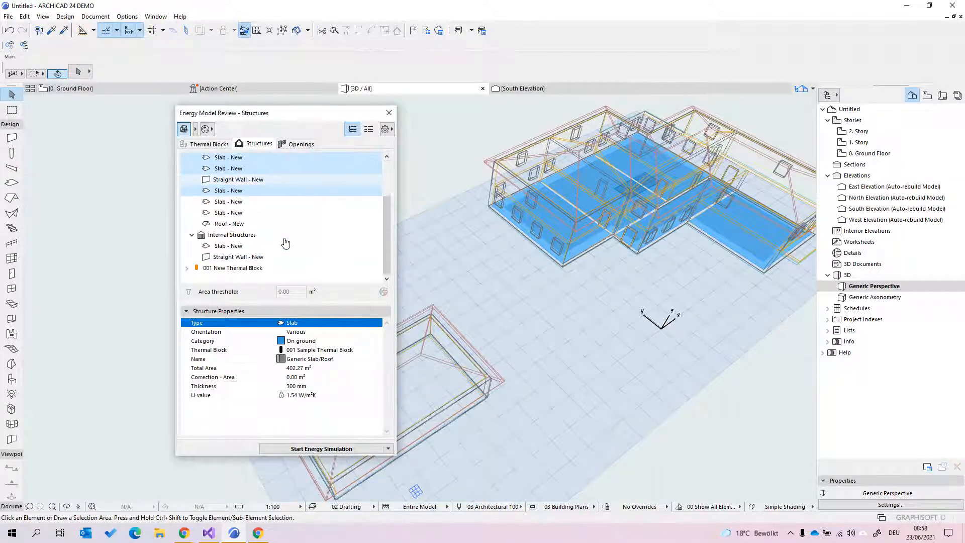
Step: Expand 001 New Thermal Block and add its on-ground slabs to the highlighted structures
left_click(186, 267)
left_click(191, 271)
left_click(241, 225, "ctrl")
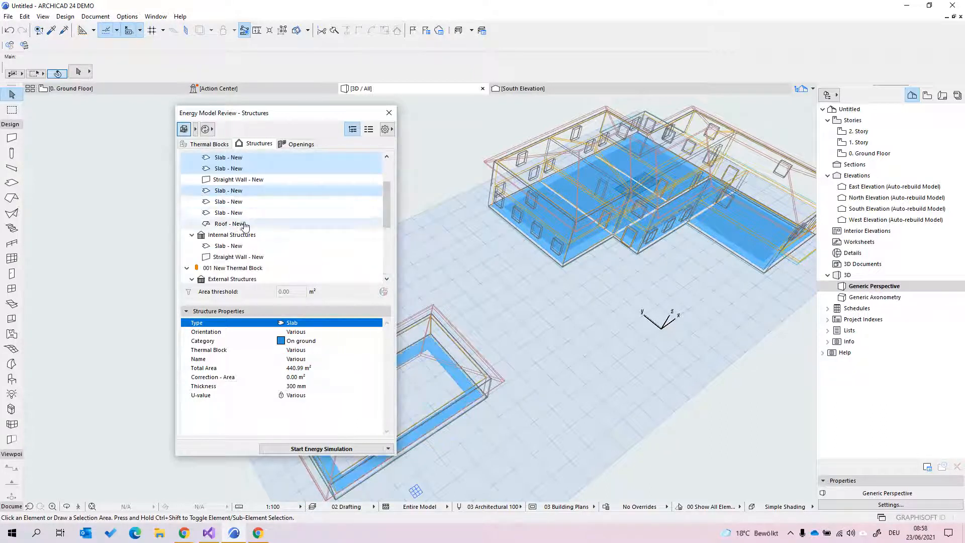
left_click(251, 246, "ctrl")
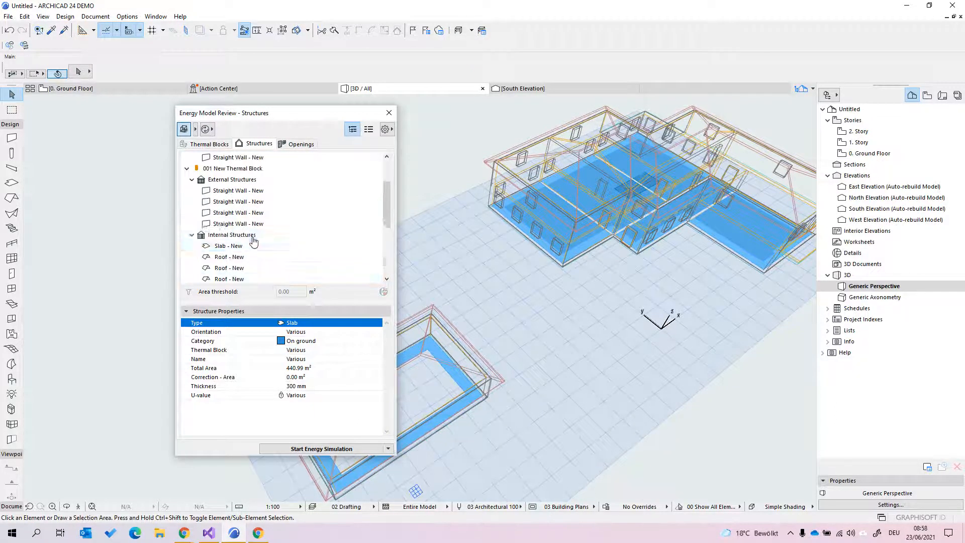
middle_click_drag(579, 283, 618, 266, "shift")
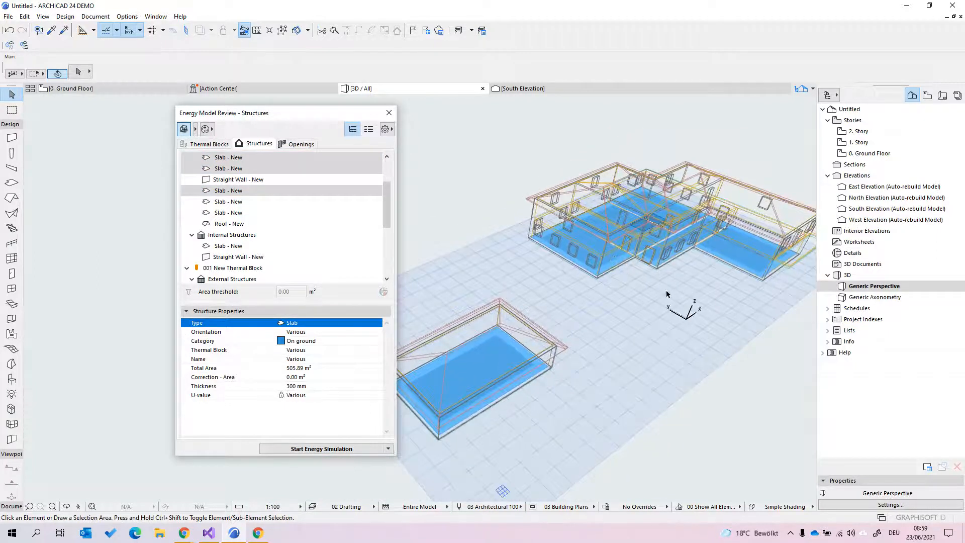
Step: Highlight the four external straight walls of 001 Sample Thermal Block in the model
scroll(283, 227, "up", 2)
left_click(269, 182)
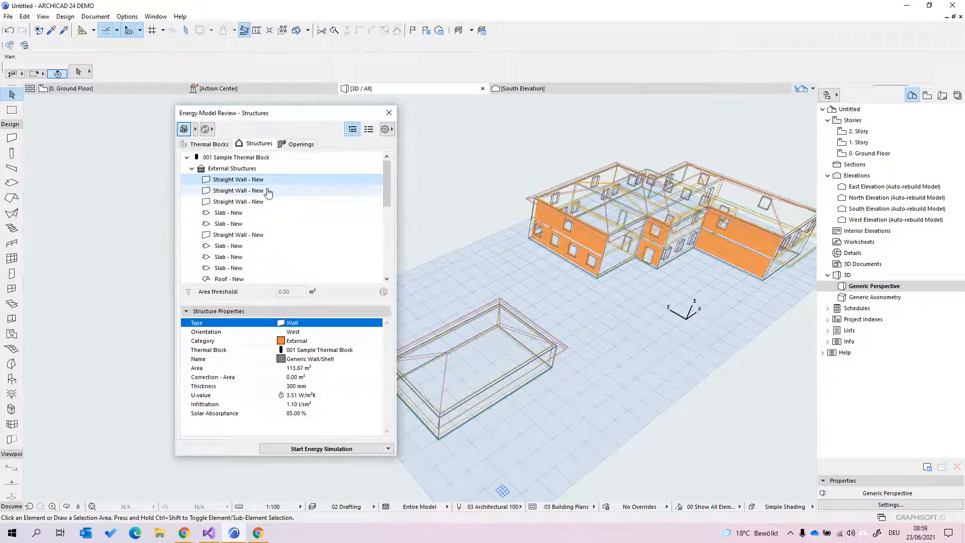
left_click(266, 194, "ctrl")
left_click(267, 201, "ctrl")
scroll(285, 233, "down", 3)
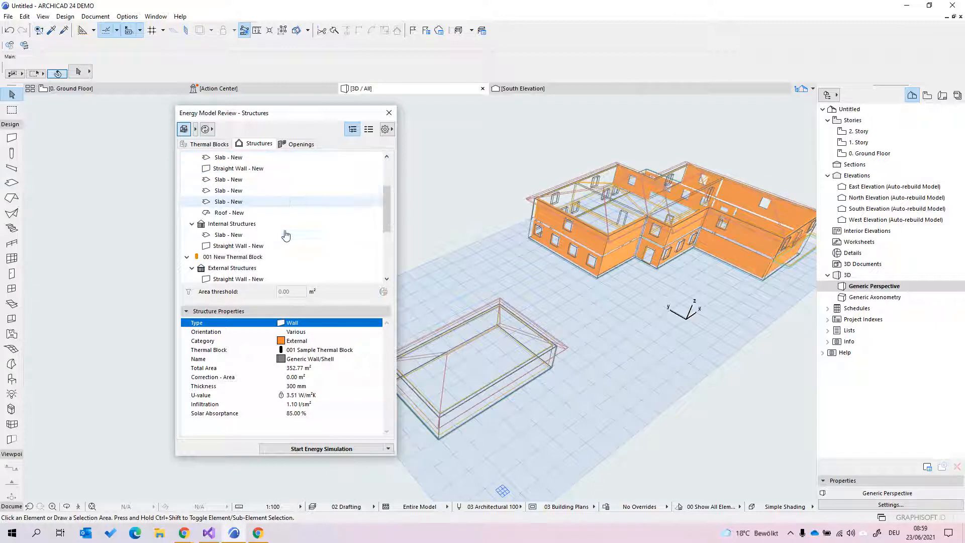
left_click(272, 169, "ctrl")
Step: Add the external straight walls of 001 New Thermal Block to the highlighted structures
scroll(295, 186, "up", 2)
scroll(291, 239, "down", 3)
left_click(291, 224, "ctrl")
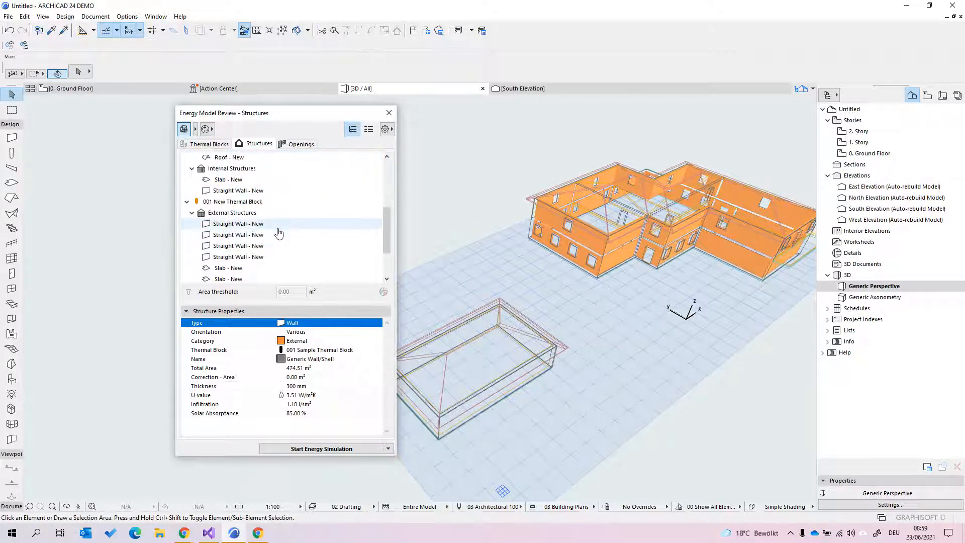
scroll(276, 242, "up", 3)
scroll(281, 249, "down", 3)
left_click(273, 253, "ctrl")
scroll(271, 252, "up", 3)
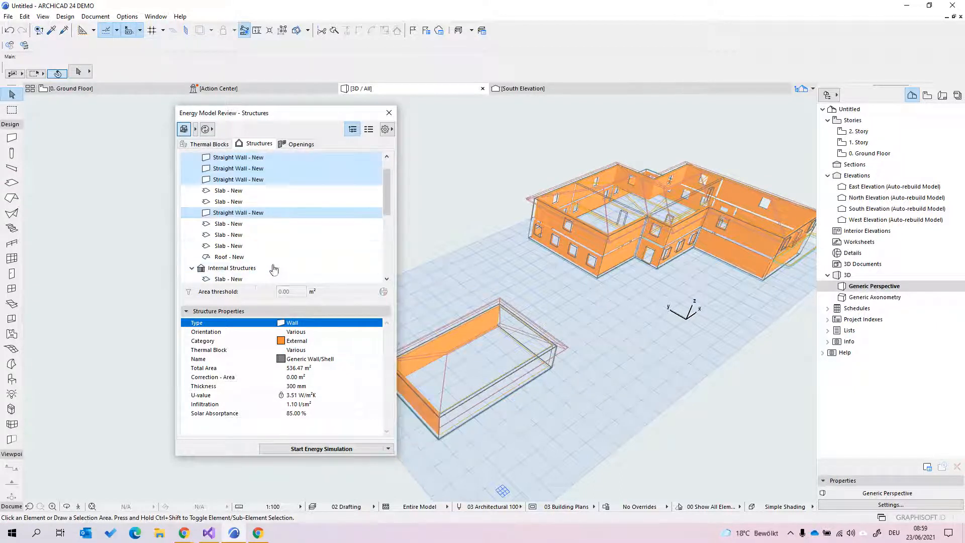
scroll(266, 247, "down", 4)
left_click(264, 223, "ctrl")
scroll(263, 222, "up", 4)
scroll(267, 234, "down", 2)
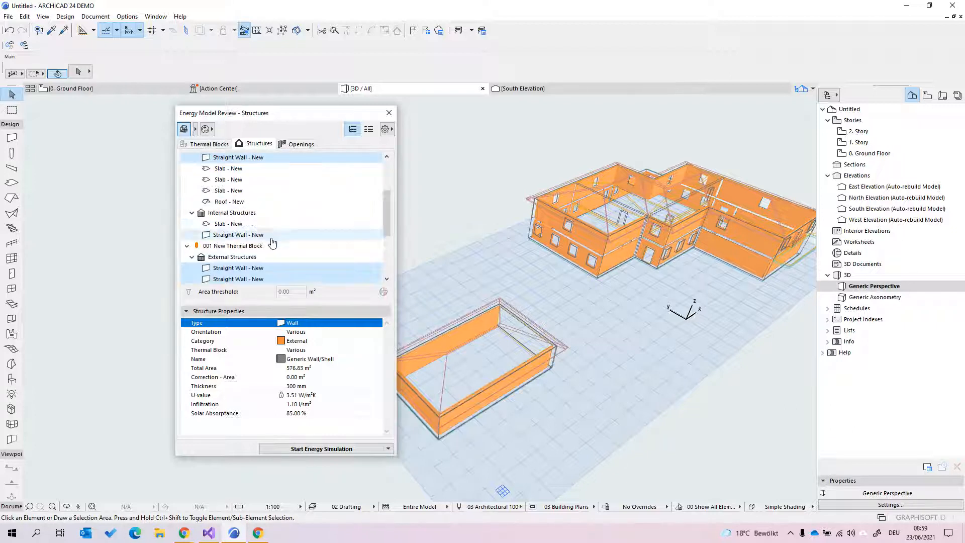
scroll(266, 263, "down", 3)
left_click(265, 202, "ctrl")
scroll(268, 207, "up", 5)
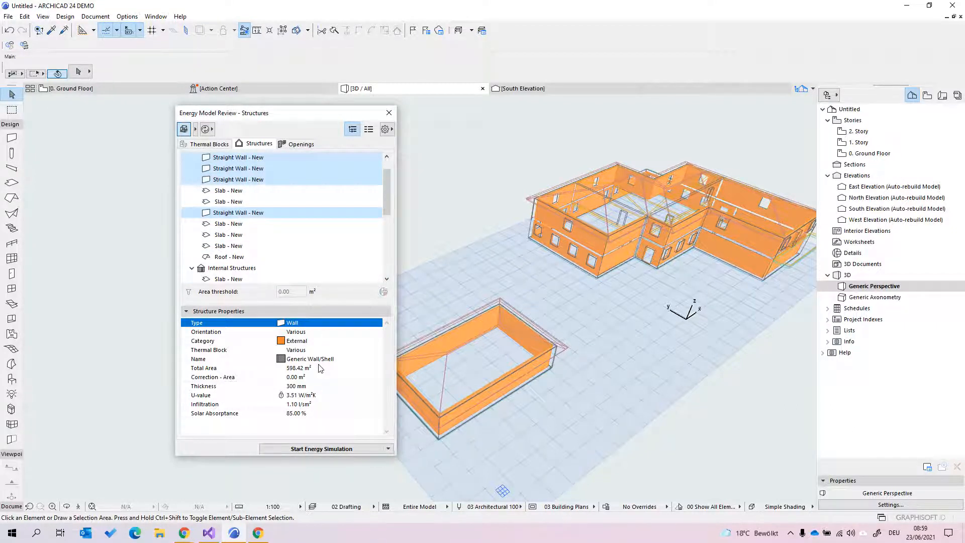
Step: Export the energy model as a gbXML file named Demo V10 B10 LayerExtraBlock in the Demo folder
left_click(389, 449)
left_click(365, 460)
left_click(610, 215)
left_click(672, 350)
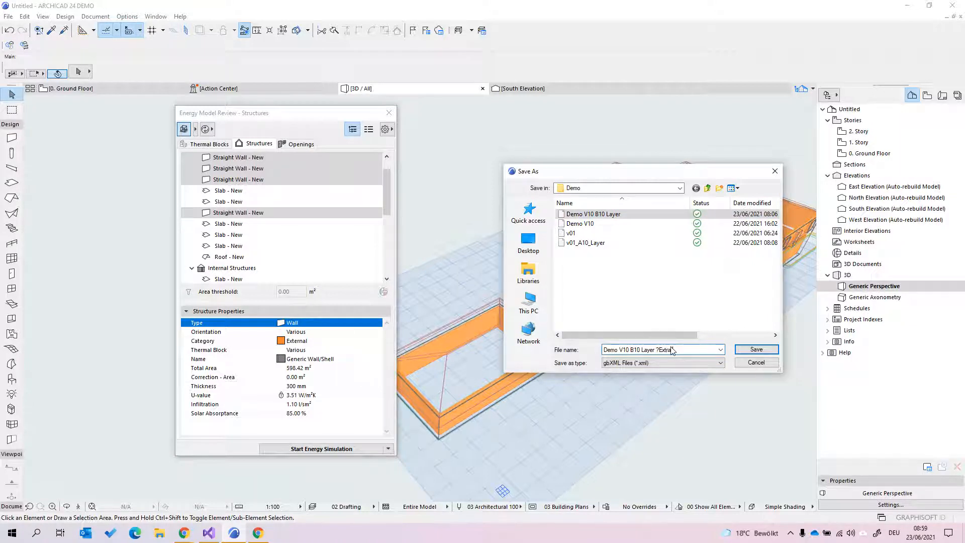
key("BackSpace")
key("BackSpace")
key("BackSpace")
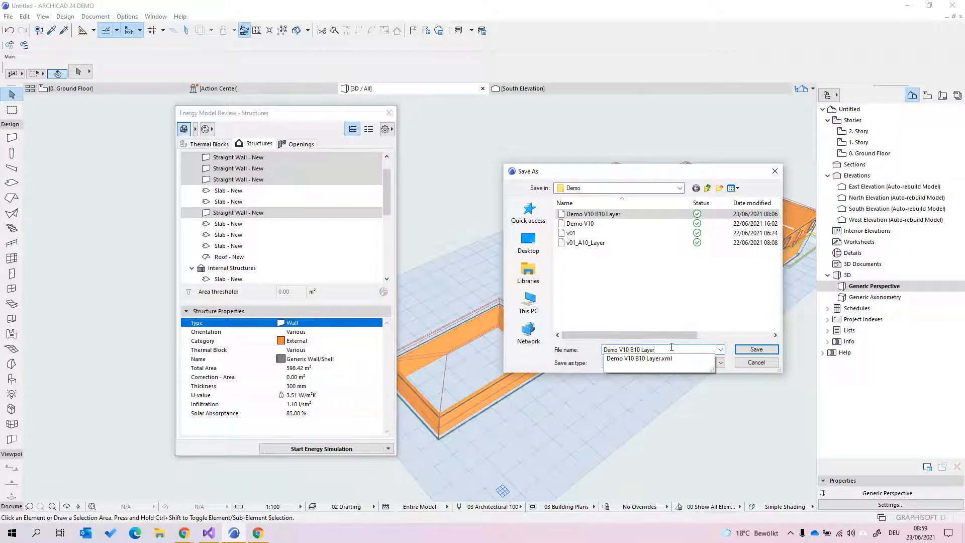
type("ExtraBlock")
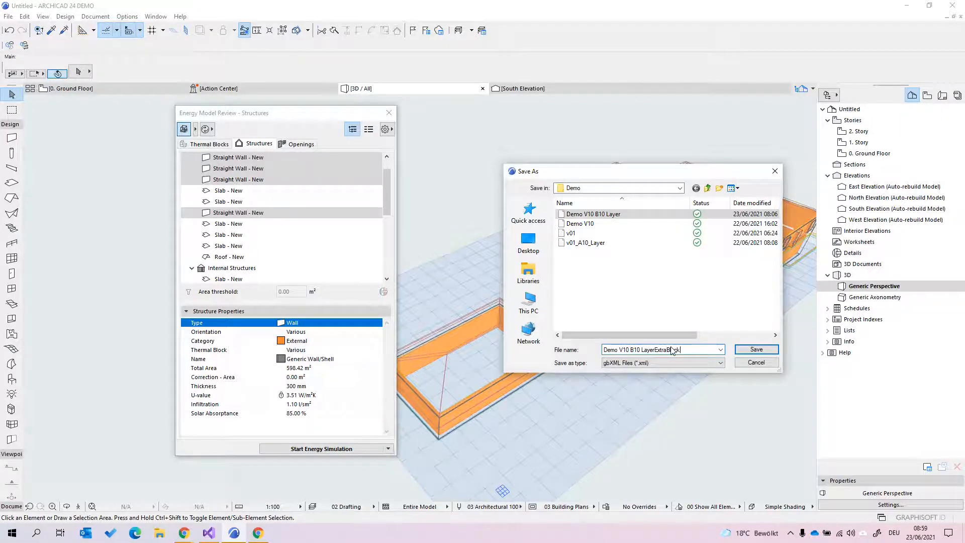
key("Return")
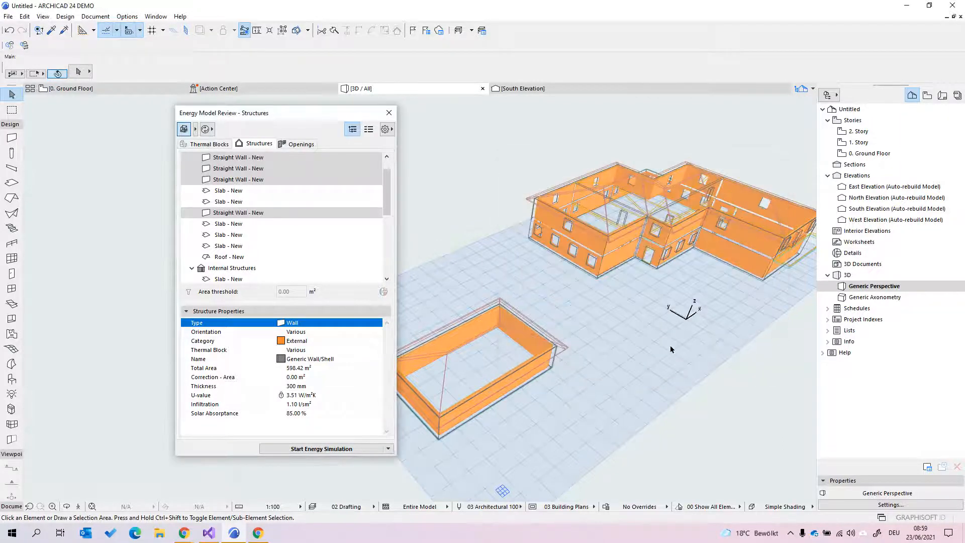
Step: Review the energy model's openings, highlighting the doors and windows of 001 Sample Thermal Block in 3D
left_click_drag(338, 119, 317, 115)
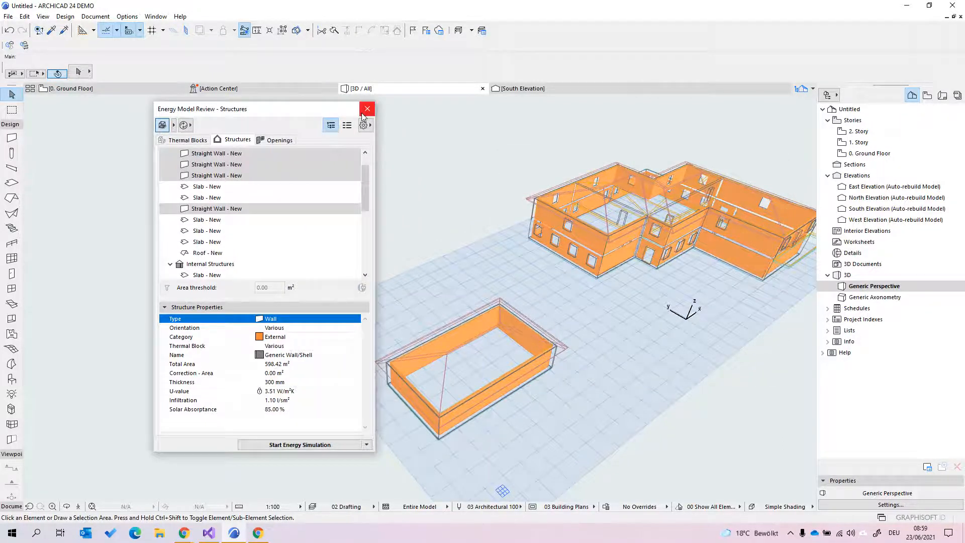
left_click(292, 141)
scroll(710, 240, "up", 5)
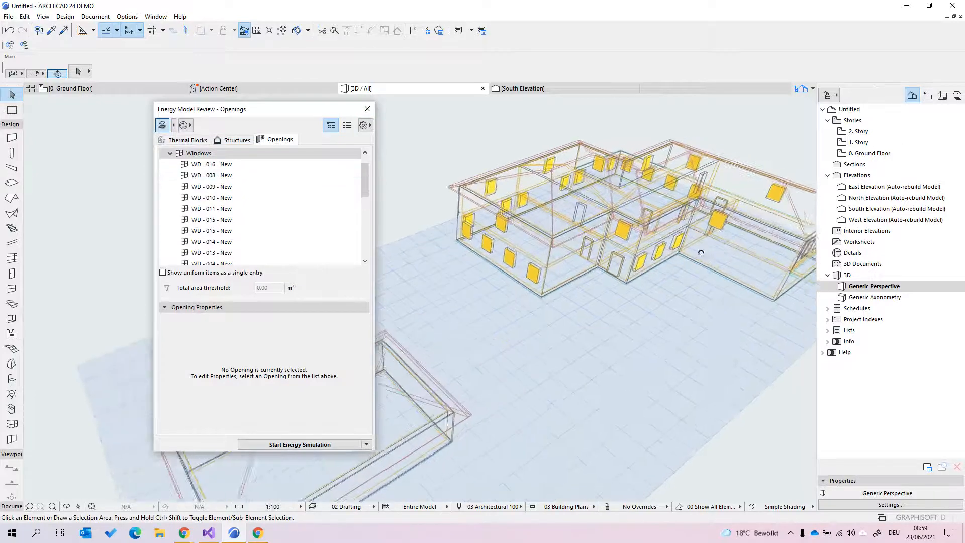
middle_click_drag(595, 261, 664, 289, "shift")
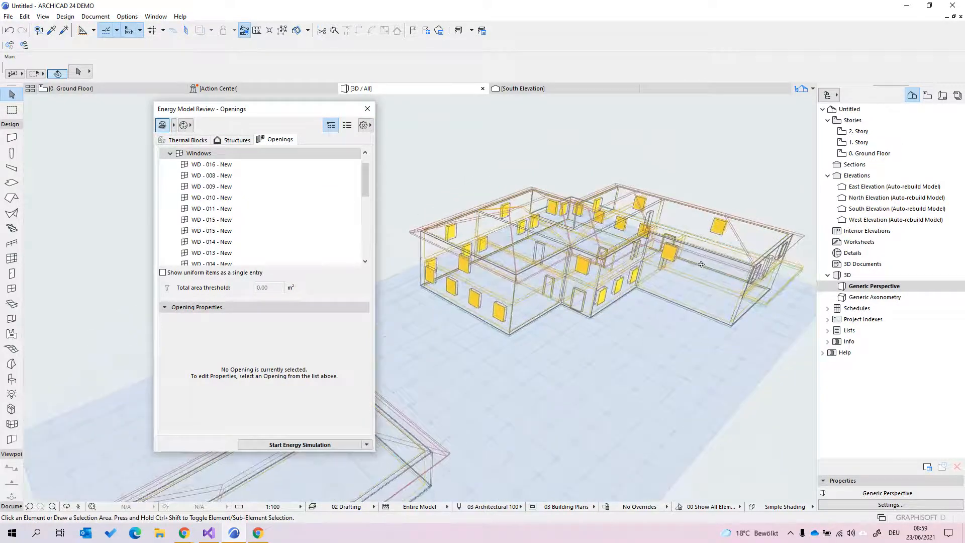
scroll(241, 166, "up", 1)
left_click(234, 165)
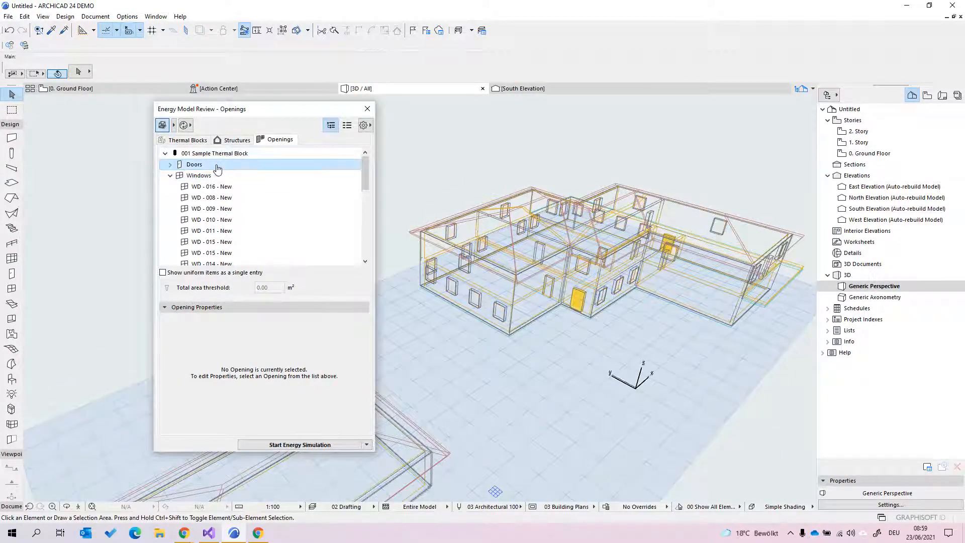
mouse_move(638, 306)
middle_mouse_down("shift")
mouse_move(657, 312)
mouse_move(653, 304)
middle_mouse_up("shift")
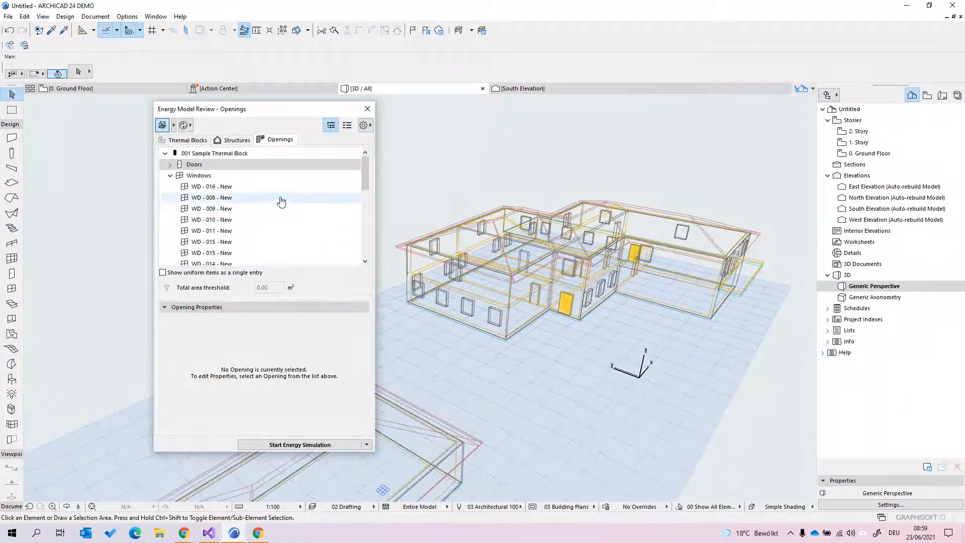
left_click(231, 176)
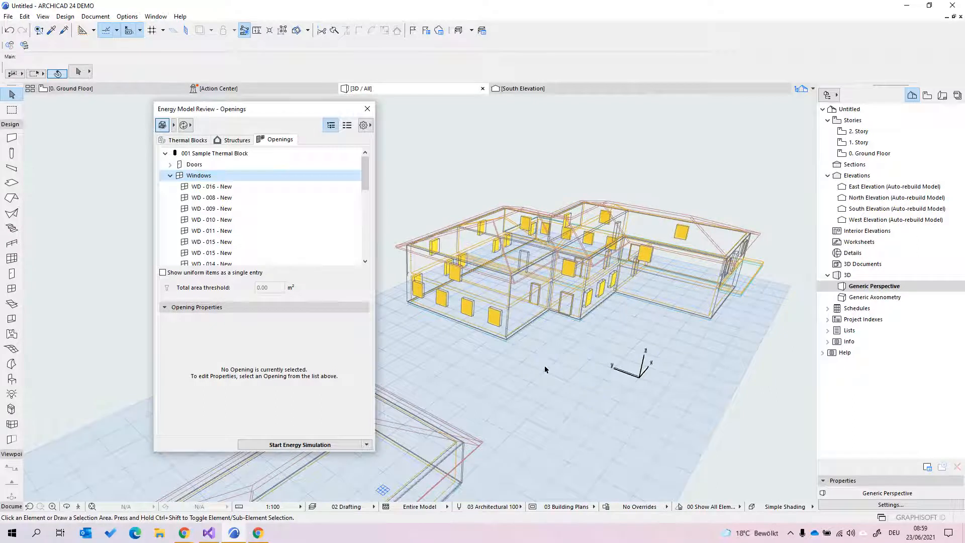
Step: Return the review to the thermal blocks and confirm the model view layers with the 02 Drafting combination
left_click(188, 140)
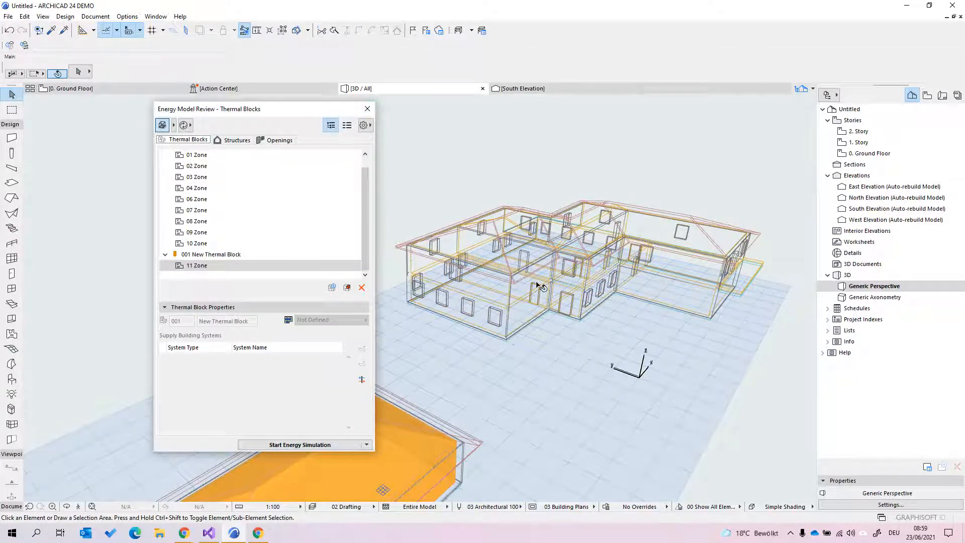
key("ctrl+l")
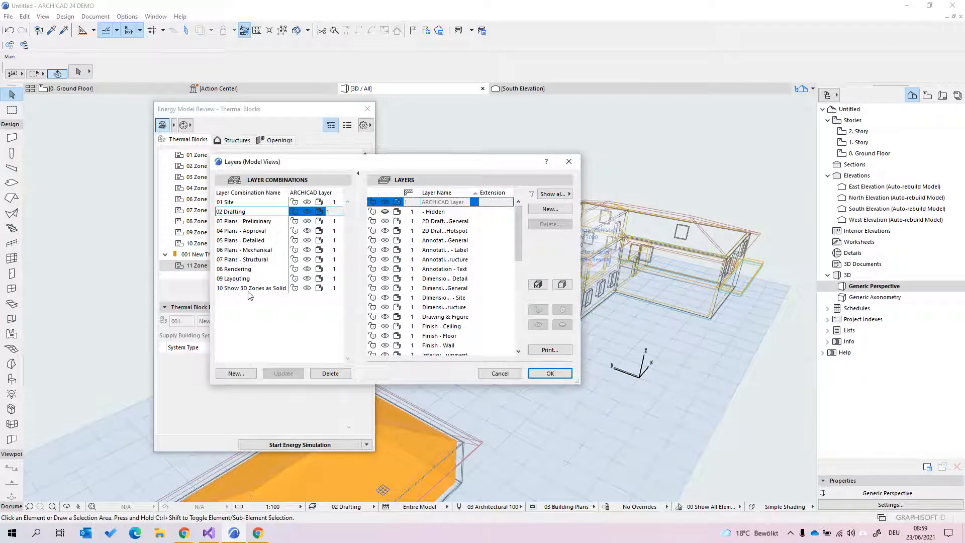
left_click(557, 374)
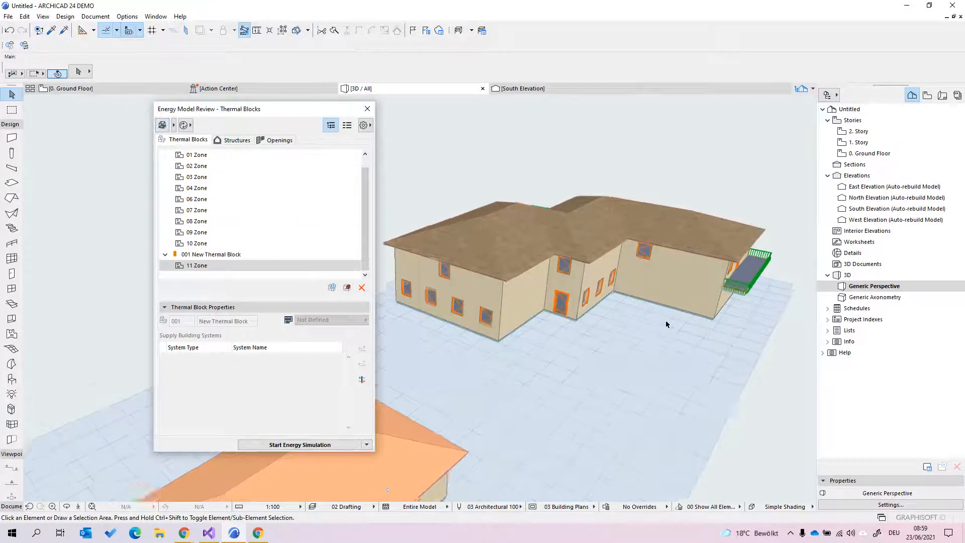
Step: Select the balcony slab of the first building and bring up its element ID
scroll(667, 325, "up", 2)
scroll(722, 312, "up", 2)
middle_click_drag(721, 312, 608, 351)
scroll(572, 357, "up", 5)
left_click(577, 348)
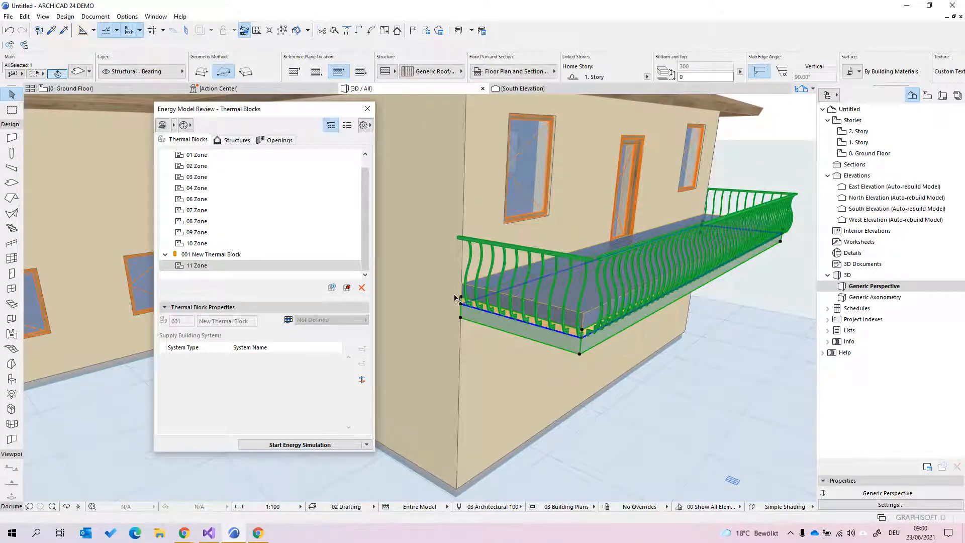
scroll(767, 63, "down", 5)
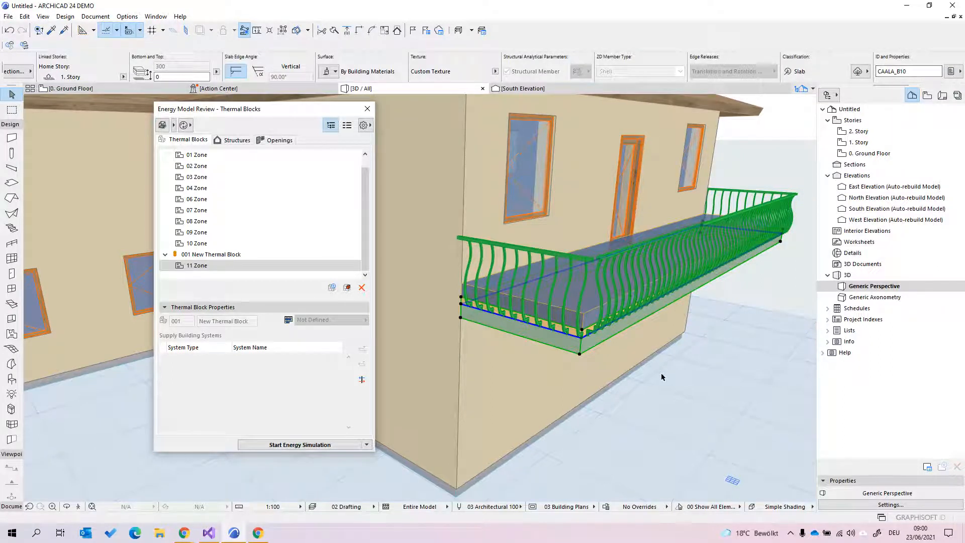
Step: Select the zone on top of the balcony slab and close the energy model review
left_click(713, 380)
middle_click_drag(664, 367, 687, 374, "shift")
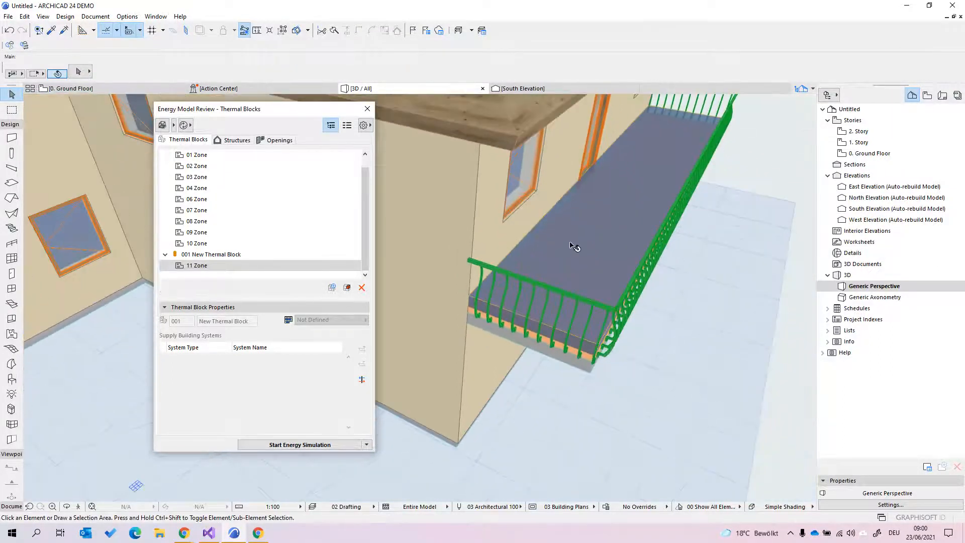
left_click(574, 249)
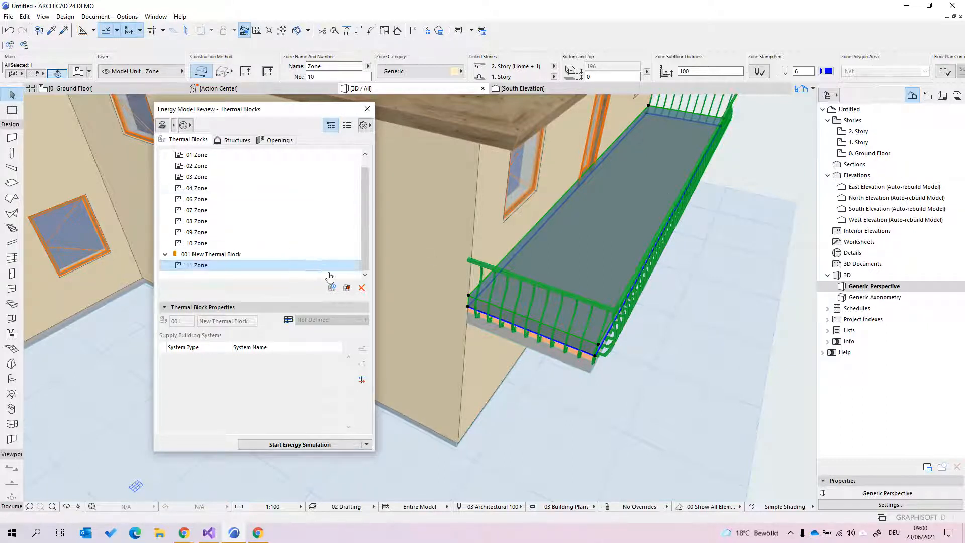
left_click(367, 110)
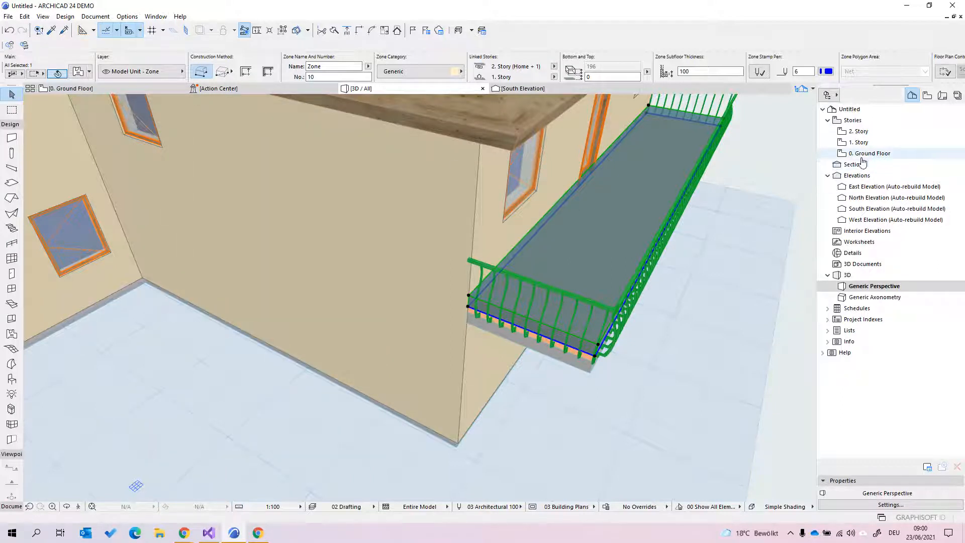
Step: Delete the separate rectangular building with Zone 11, including its walls, zone and roof, from the ground floor plan
double_click(872, 153)
left_click(567, 315)
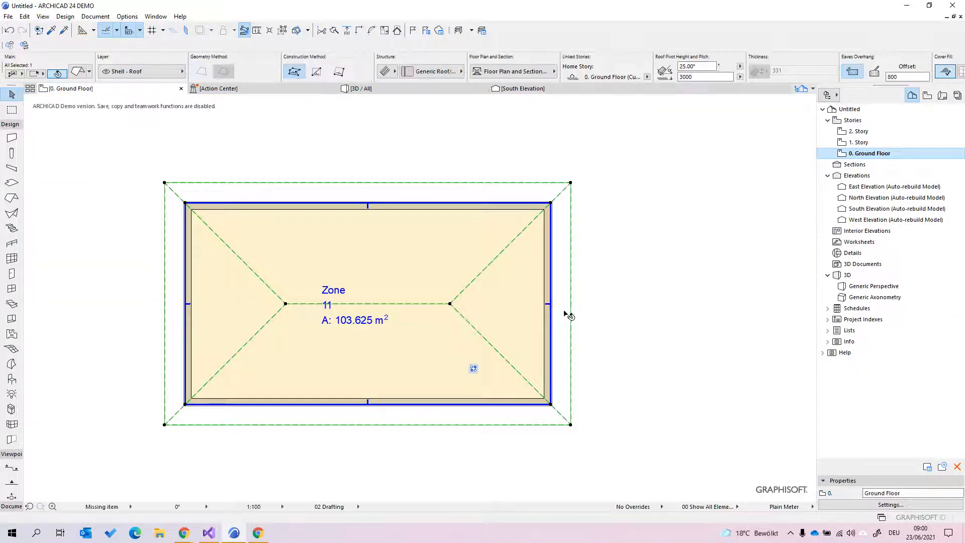
scroll(589, 327, "down", 4)
left_click(558, 374)
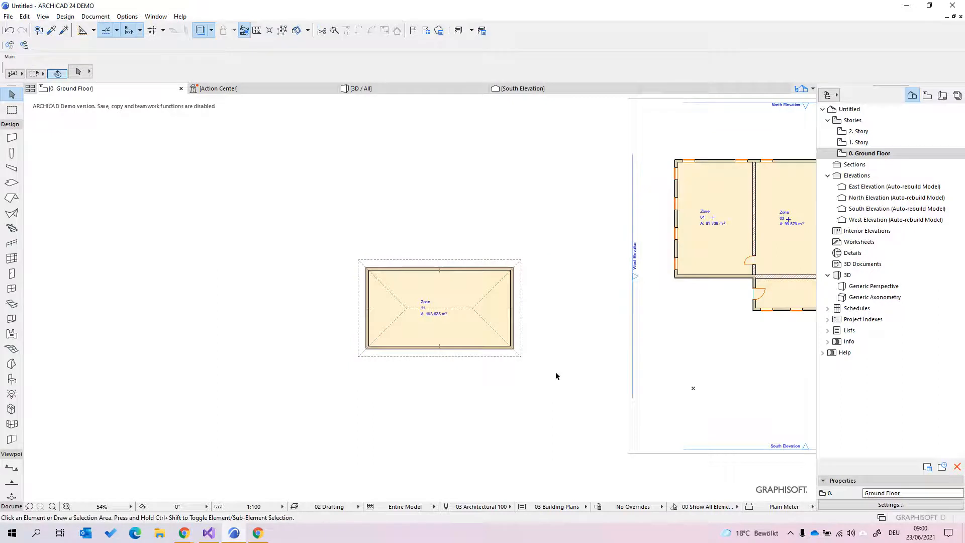
left_click(273, 232)
key("Delete")
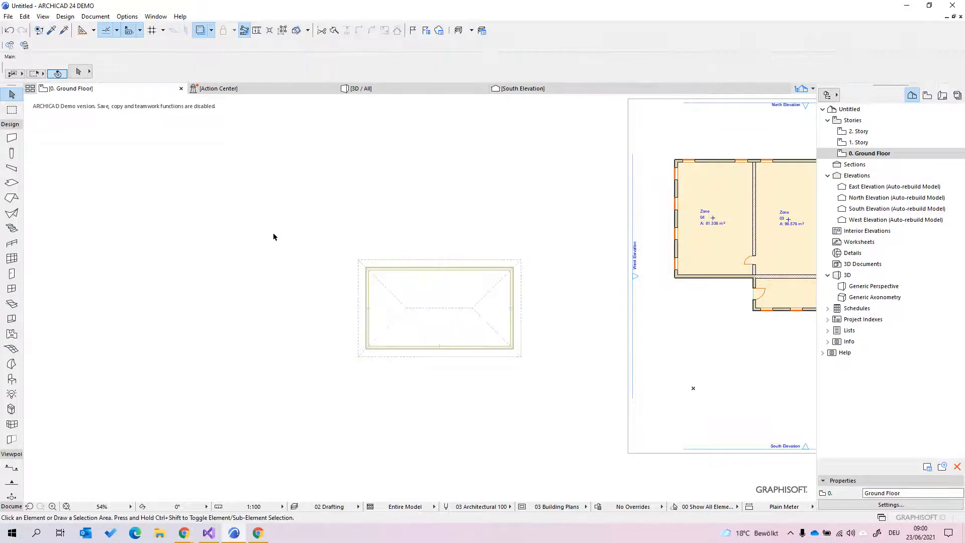
middle_click_drag(563, 320, 328, 311)
middle_click_drag(496, 358, 410, 349)
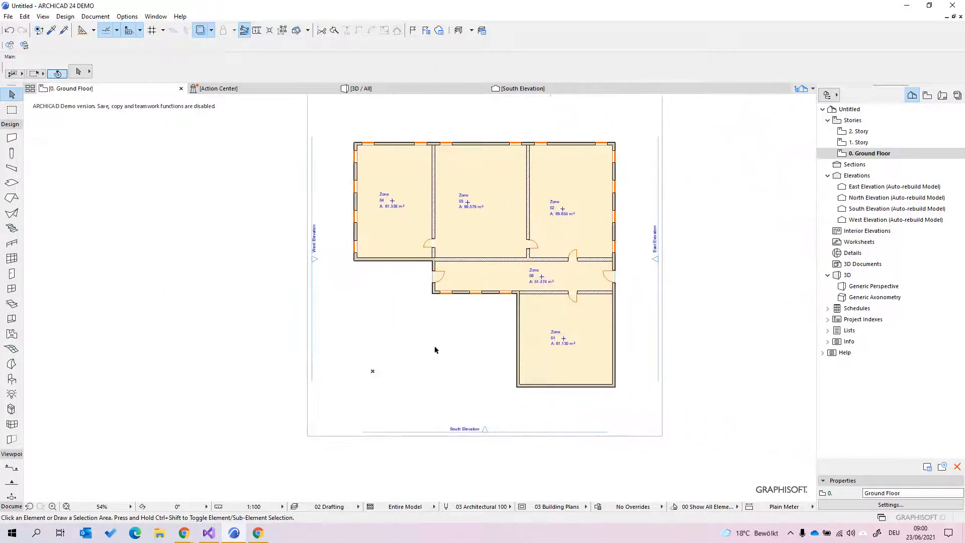
Step: Select the remaining building's upper-story exterior walls in 3D and enter CAALA as their element ID
double_click(886, 287)
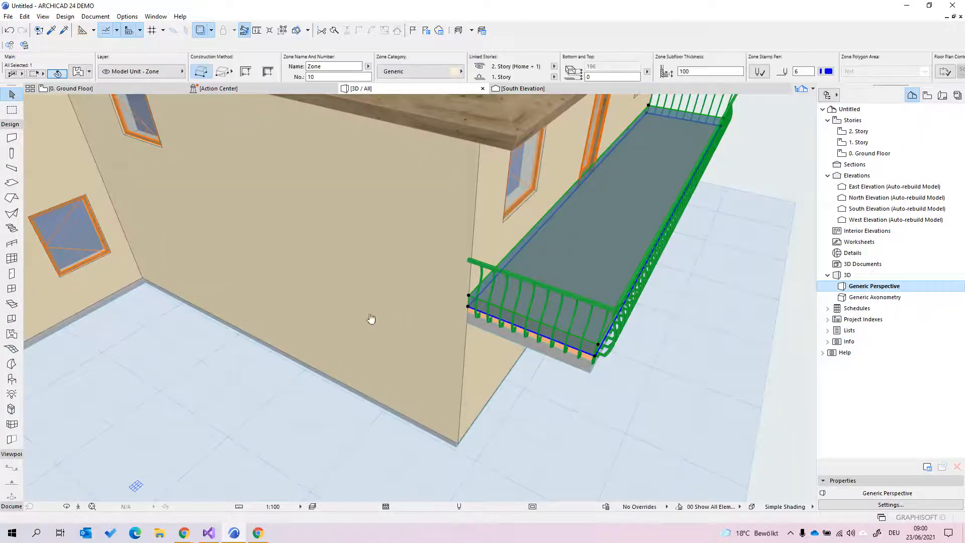
scroll(384, 312, "down", 4)
middle_click_drag(425, 312, 568, 297)
middle_click_drag(399, 284, 544, 279)
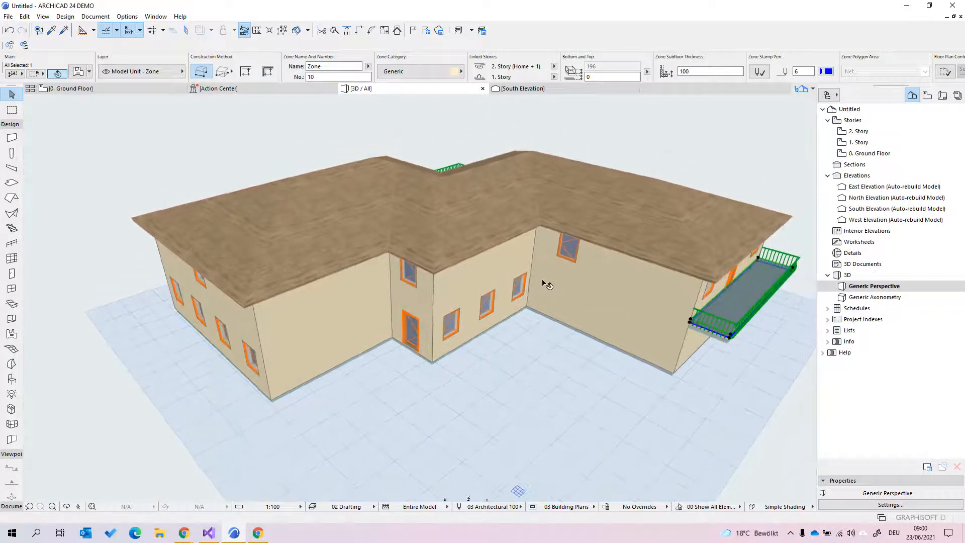
left_click(338, 287)
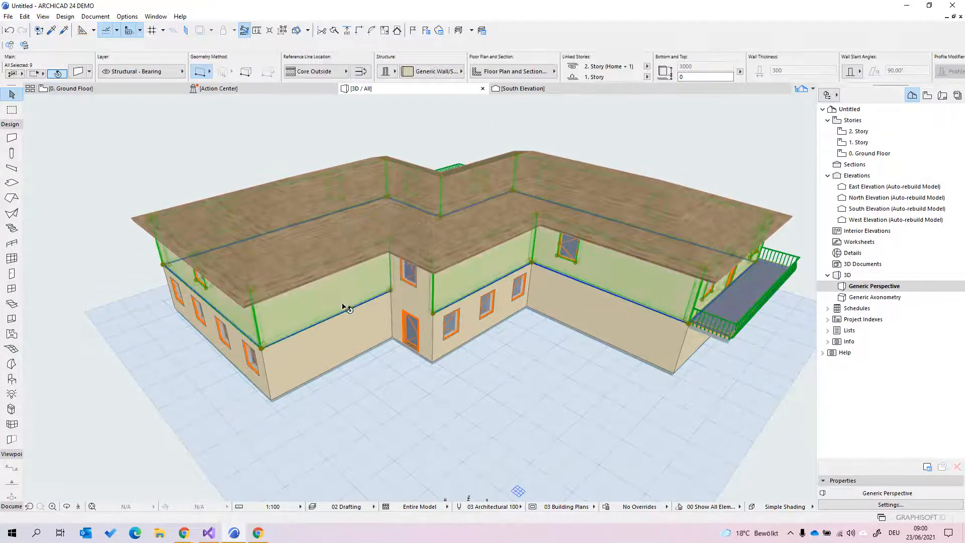
scroll(756, 68, "down", 5)
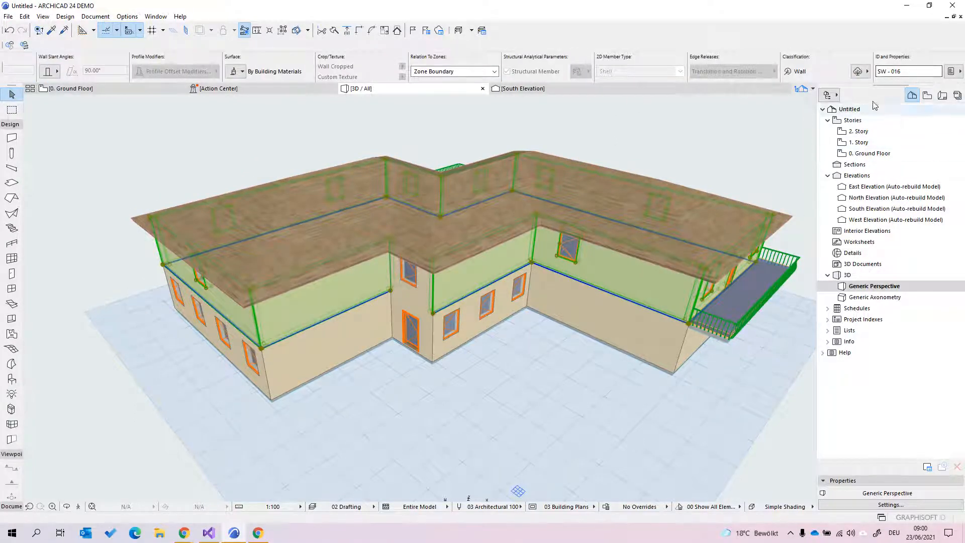
left_click_drag(909, 72, 806, 74)
type("CAALA")
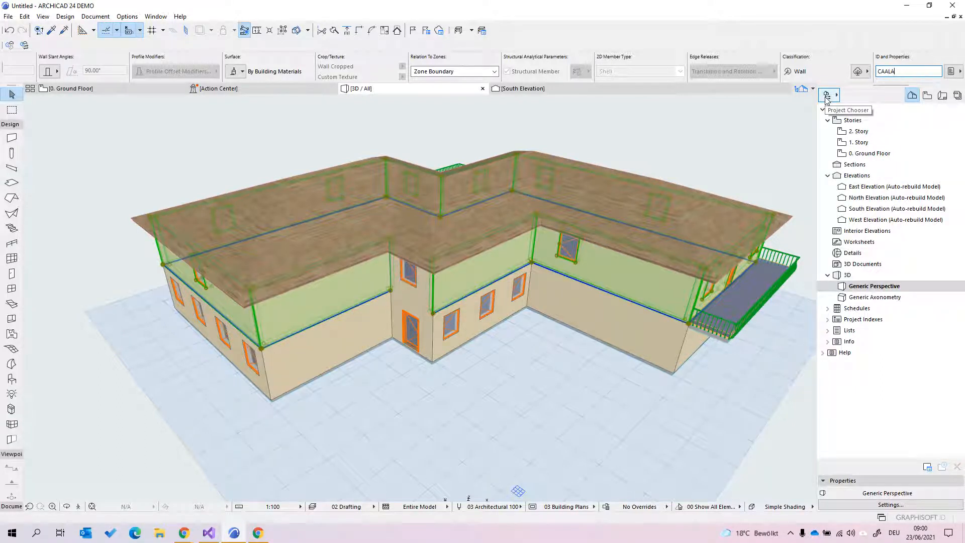
key("super+space")
Step: Set the element ID of the upper-story wall above the entrance door to CAALA_A01
left_click(423, 295)
left_click_drag(921, 70, 771, 66)
type("CAALA_A01")
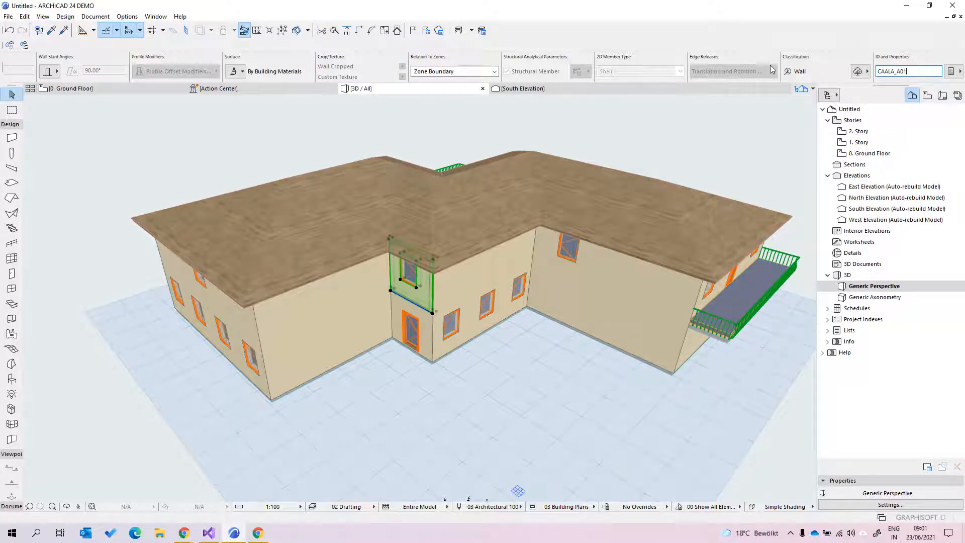
left_click(497, 385)
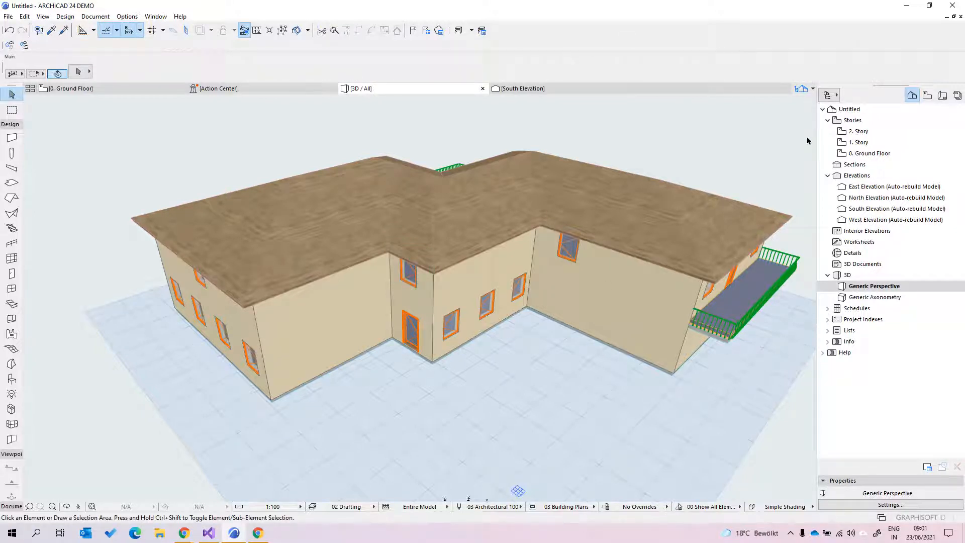
Step: Inspect the balcony slab and the ground-floor exterior walls in 3D, bringing up the walls' element ID
middle_click_drag(473, 342, 503, 335)
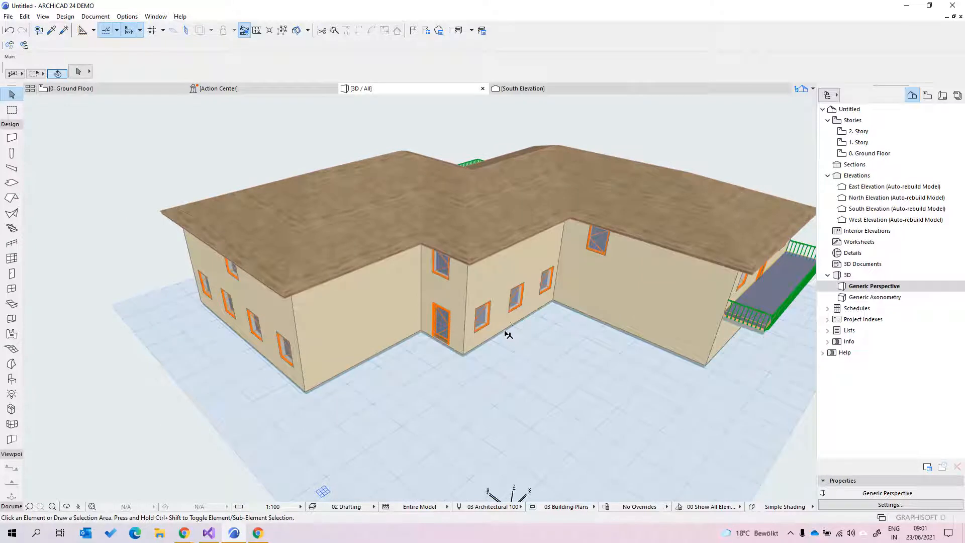
middle_click_drag(442, 363, 497, 334, "shift")
left_click(413, 272)
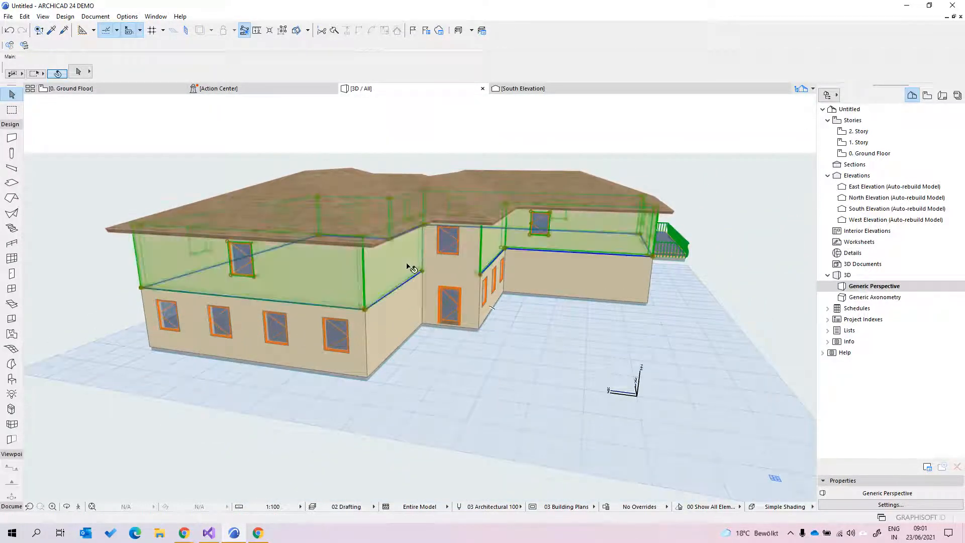
left_click(681, 263)
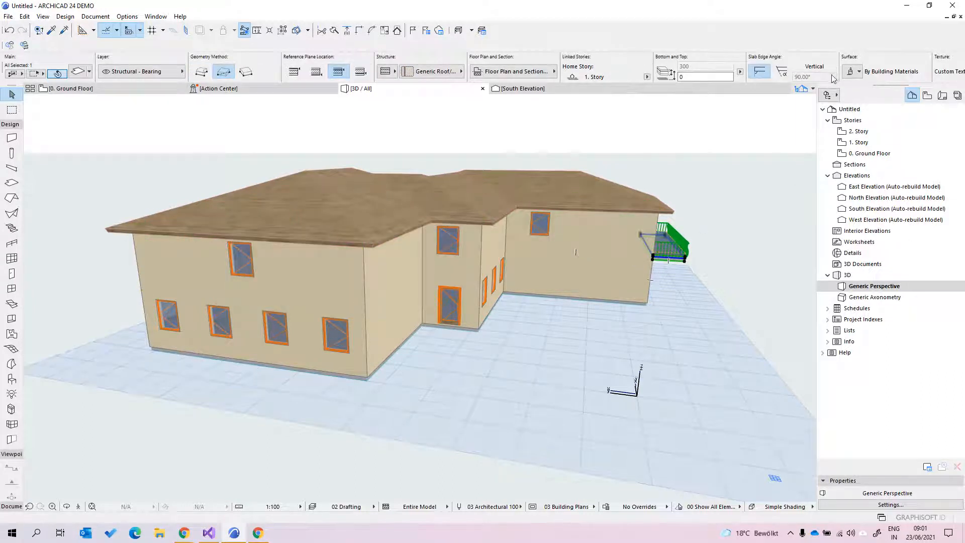
middle_click_drag(439, 389, 463, 297, "shift")
left_click(465, 298)
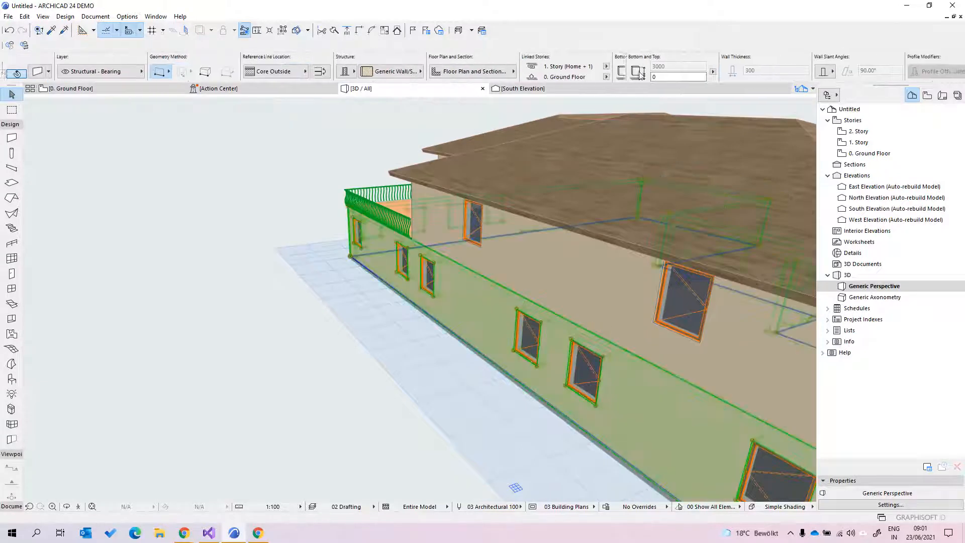
left_click(906, 71)
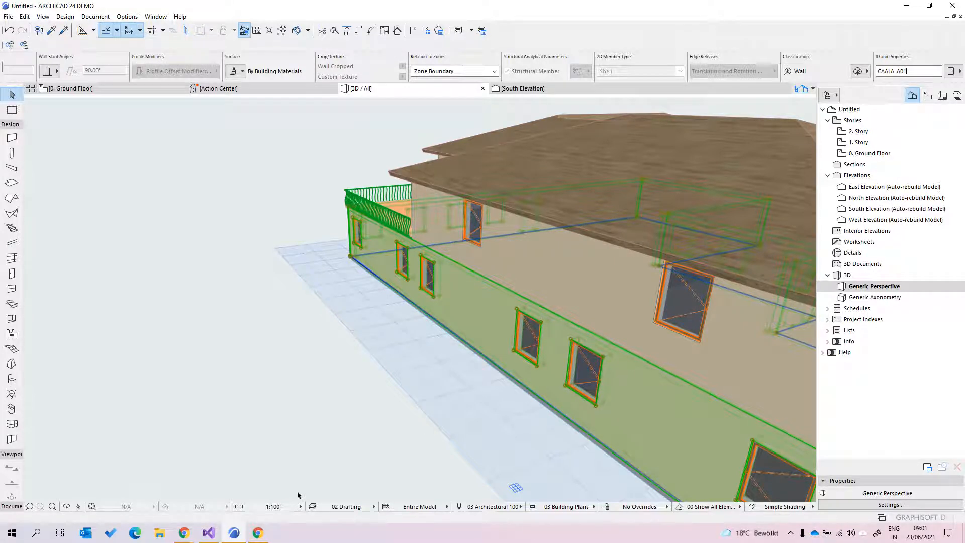
Step: Select the building's ground-floor slab and check its element ID
left_click(313, 345)
scroll(313, 346, "down", 5)
middle_click_drag(376, 358, 568, 437, "shift")
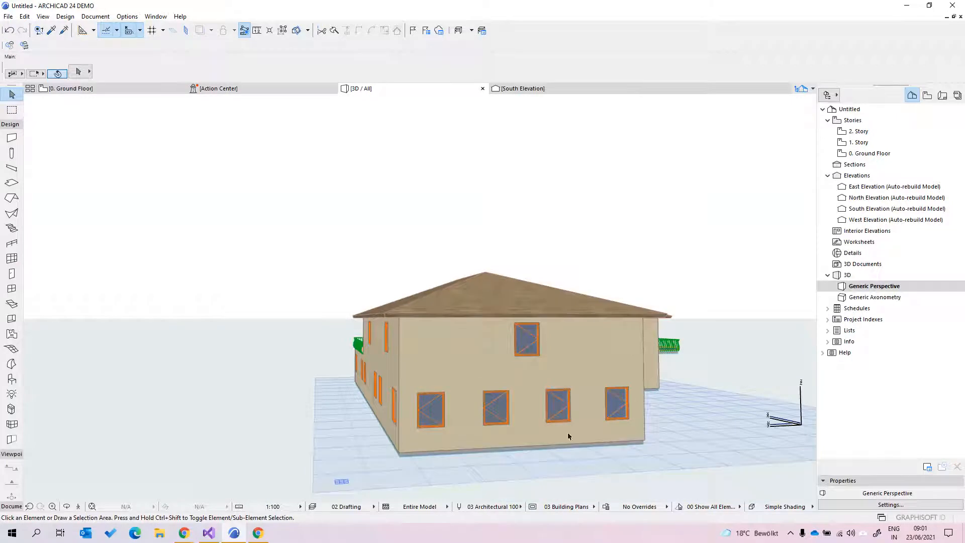
left_click(559, 449)
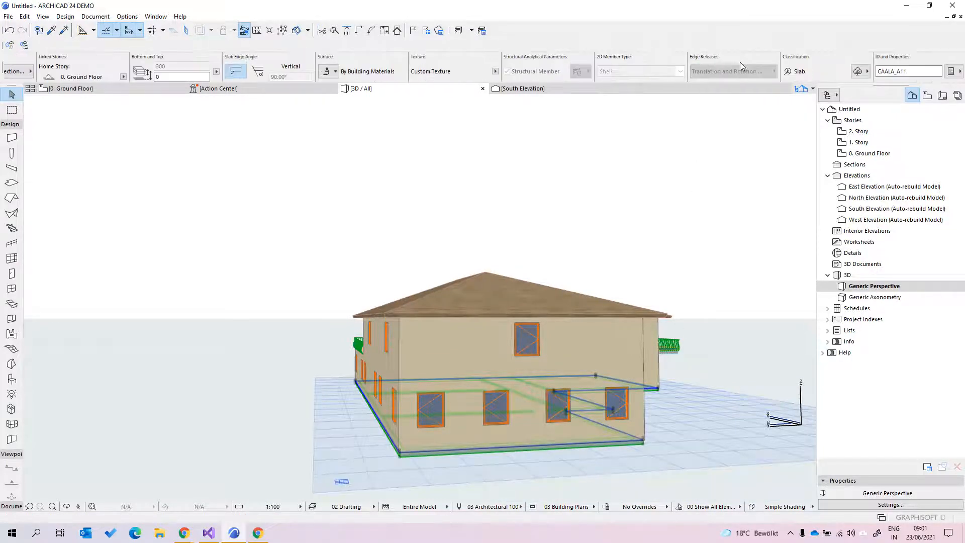
left_click(733, 406)
middle_click_drag(737, 362, 503, 362, "shift")
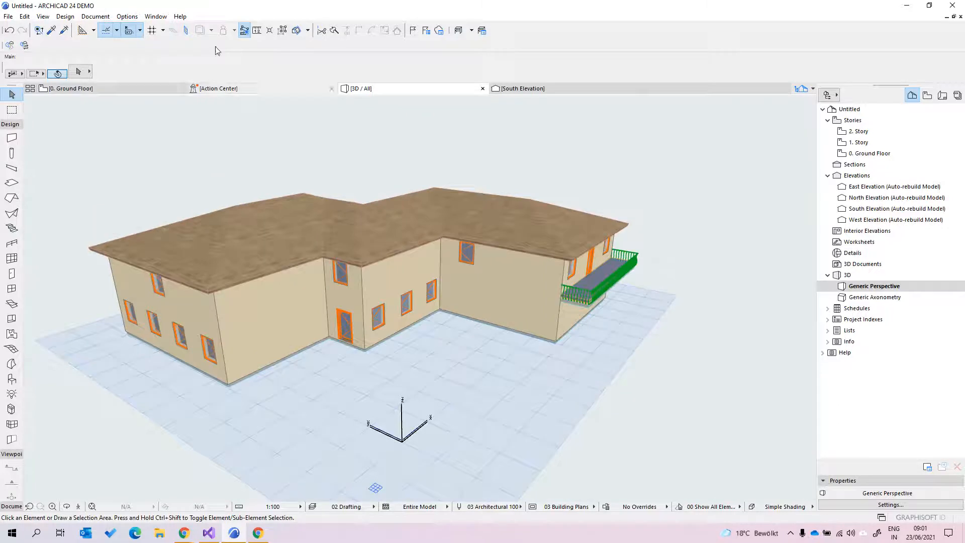
Step: Reopen the Energy Model Review and update the energy model
left_click(65, 16)
mouse_move(107, 330)
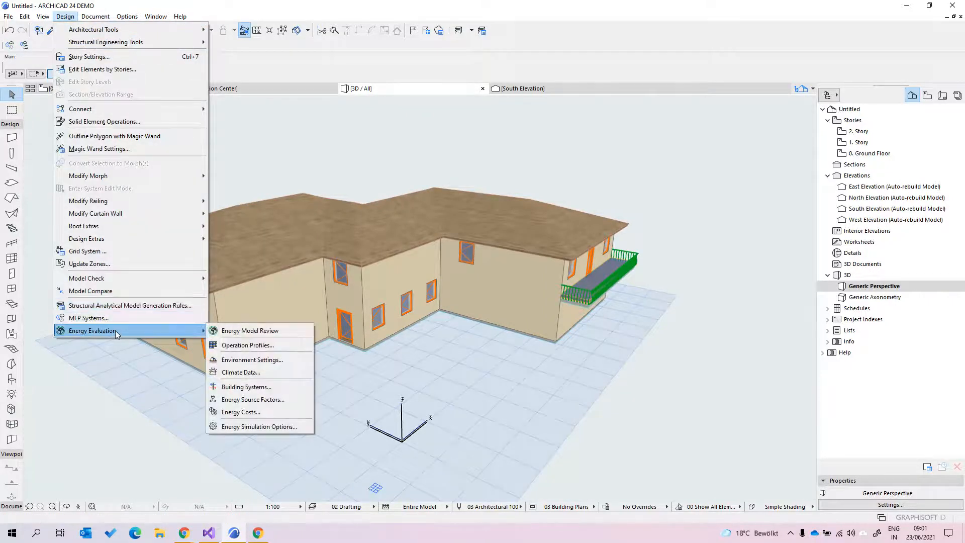
left_click(239, 335)
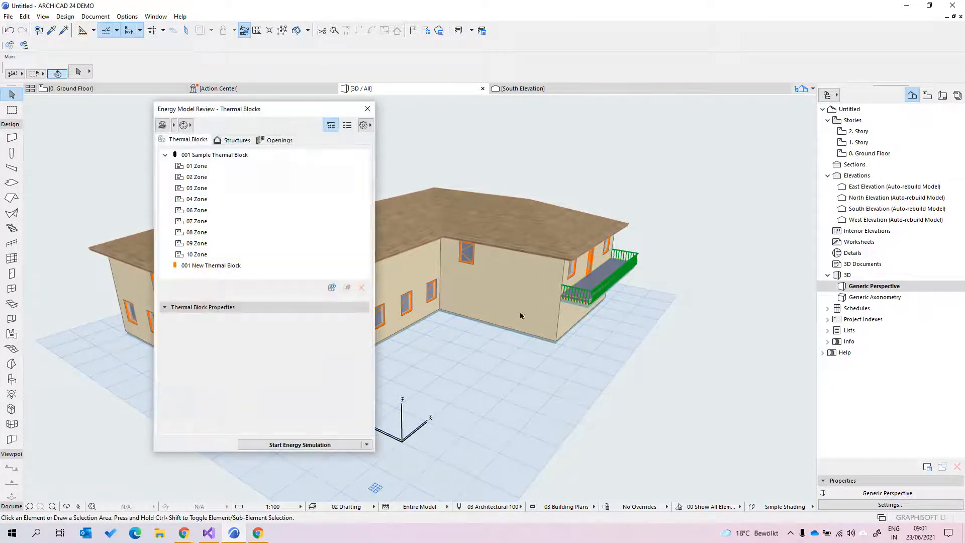
left_click(184, 124)
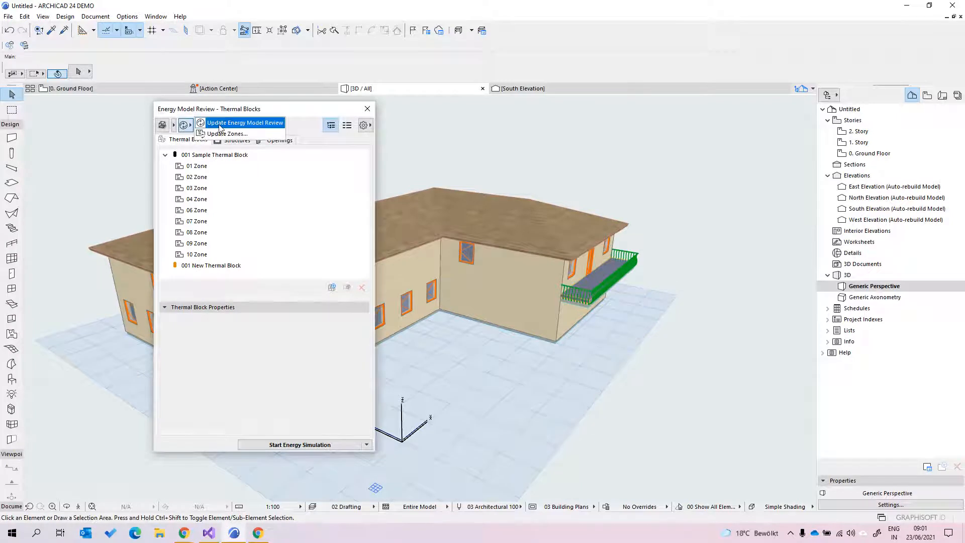
left_click(220, 123)
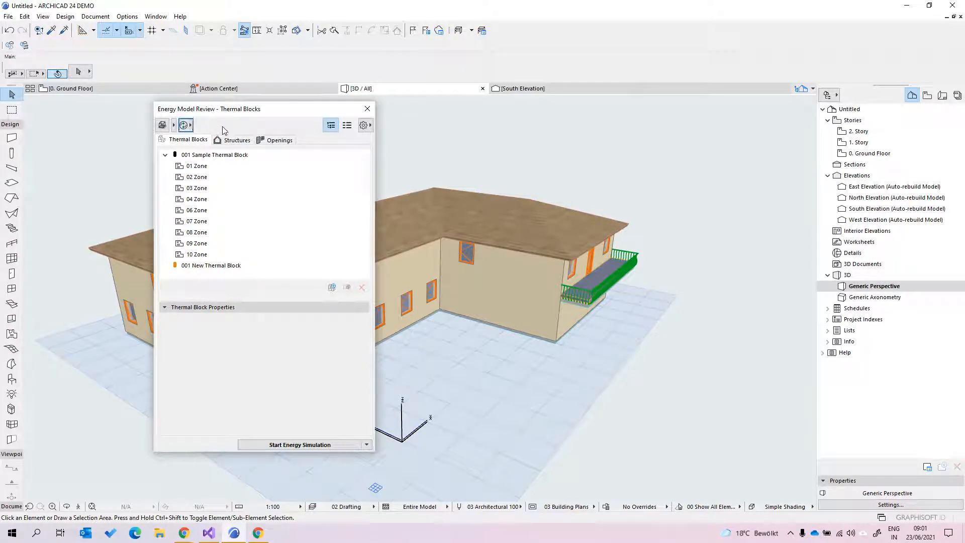
Step: Delete the empty 001 New Thermal Block and update the energy model review again
left_click(251, 267)
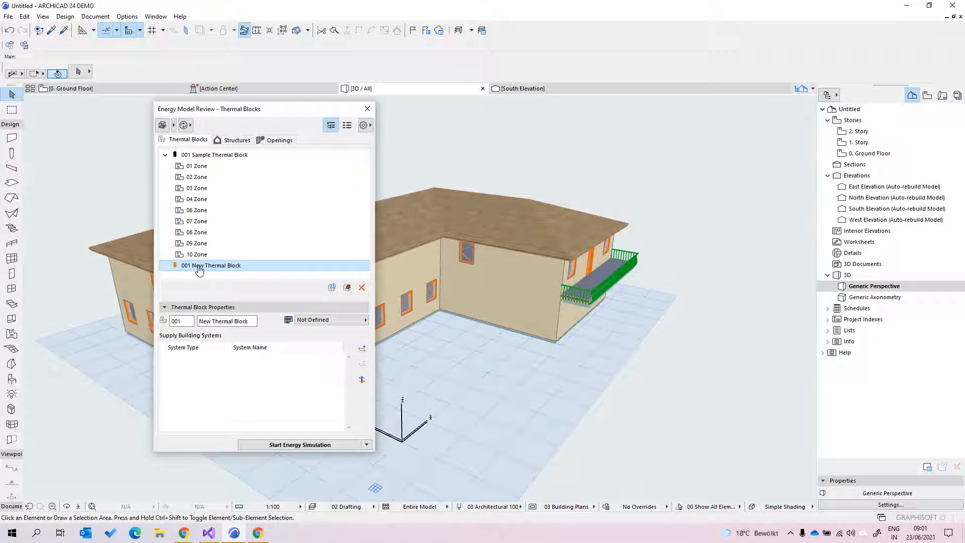
left_click(362, 287)
left_click(614, 255)
left_click(184, 124)
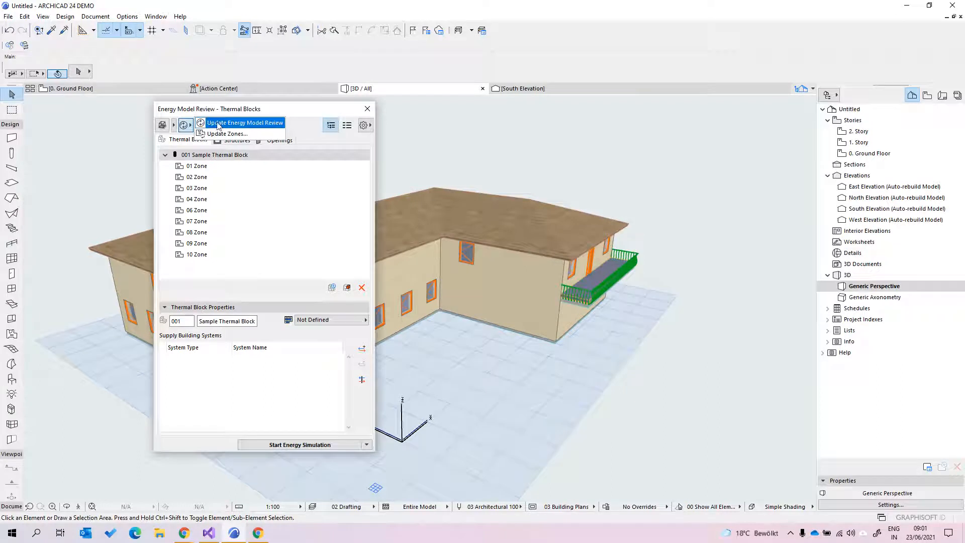
left_click(220, 124)
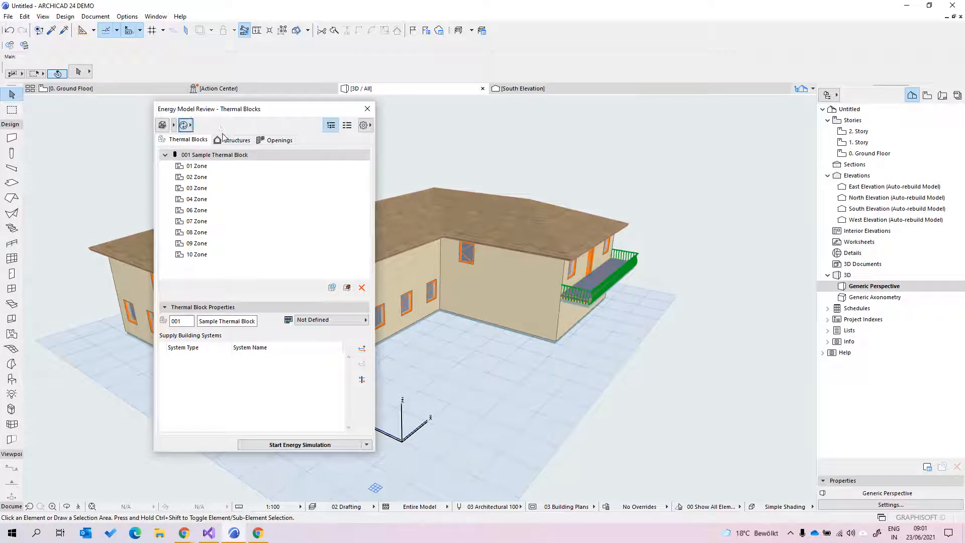
Step: Show 001 Sample Thermal Block in the 3D model and examine it around the balcony
left_click(163, 125)
scroll(587, 323, "up", 5)
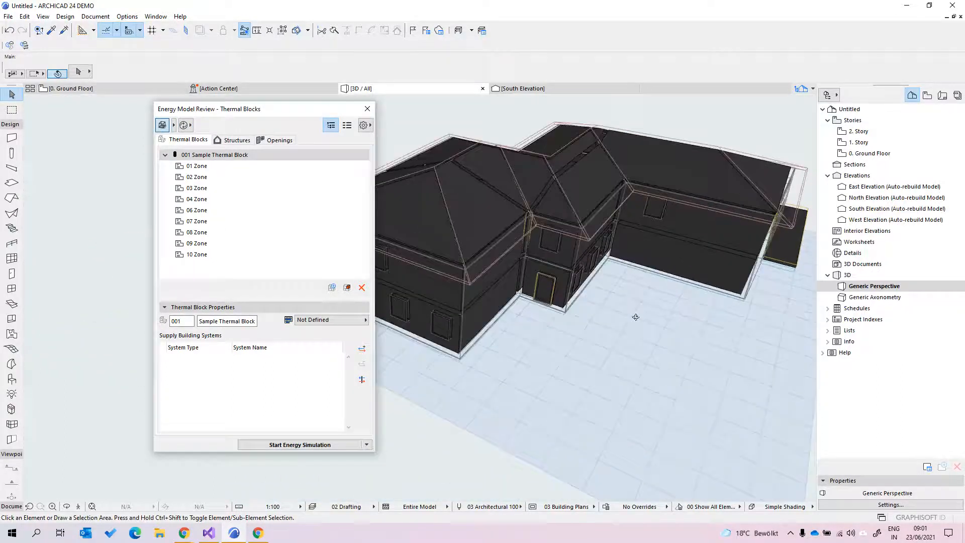
left_click_drag(587, 322, 577, 280)
scroll(726, 334, "up", 3)
mouse_move(687, 303)
middle_mouse_down("shift")
mouse_move(676, 323)
mouse_move(523, 348)
mouse_move(688, 300)
middle_mouse_up("shift")
left_click_drag(635, 313, 555, 285)
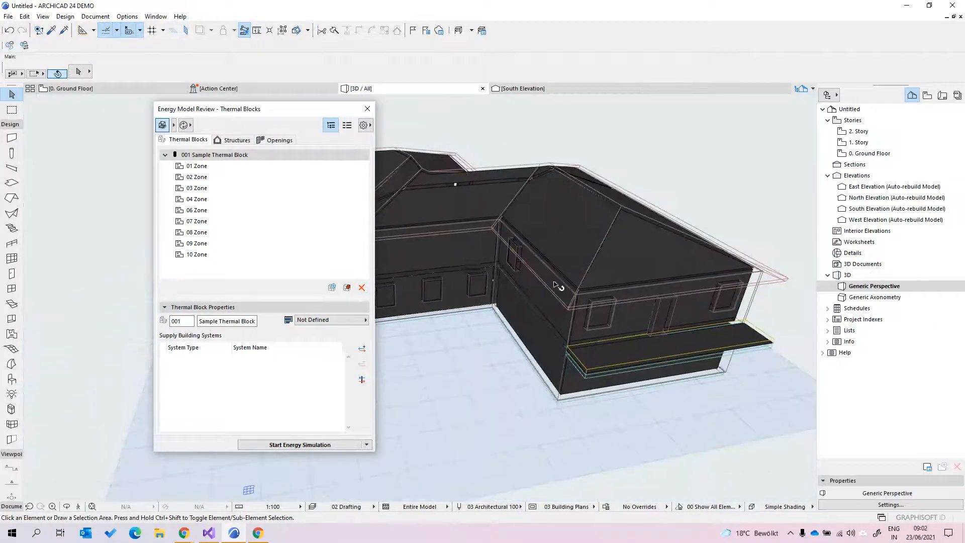
Step: Review the structures of 001 Sample Thermal Block, examining its external walls highlighted in 3D
left_click(233, 140)
left_click_drag(468, 300, 646, 246)
middle_click_drag(646, 246, 609, 313, "shift")
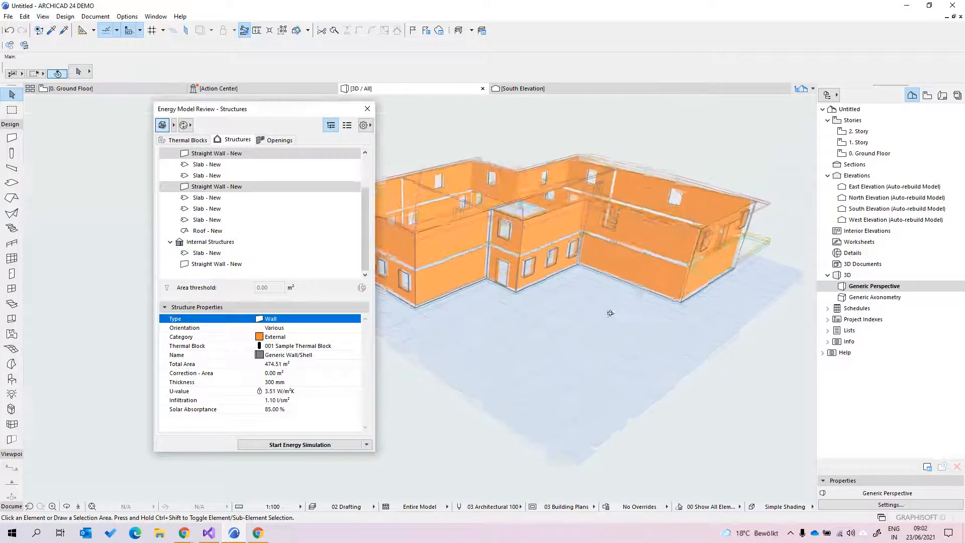
scroll(236, 200, "up", 2)
middle_click_drag(466, 269, 487, 259, "shift")
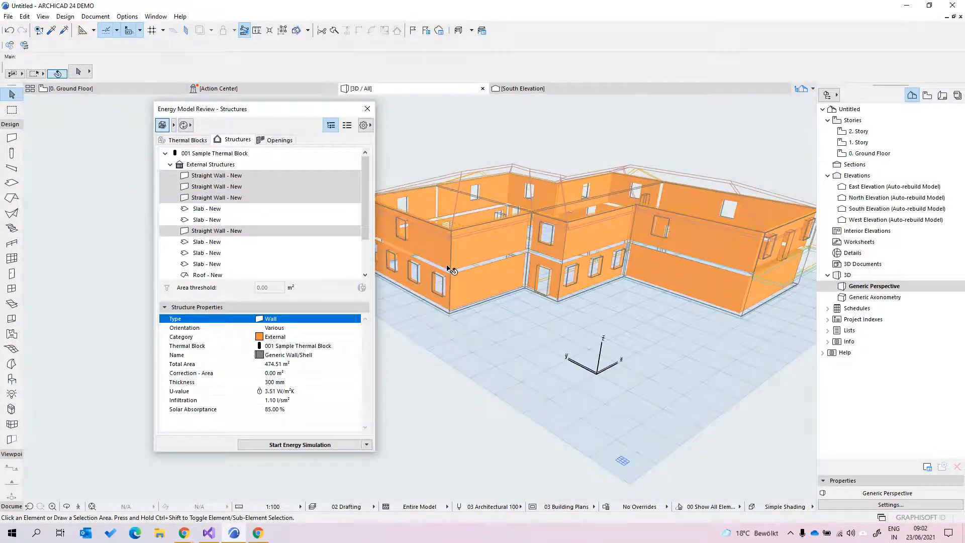
Step: Highlight the three on-ground slabs among the external structures of 001 Sample Thermal Block and examine them in 3D
left_click(216, 208)
left_click(216, 220, "shift")
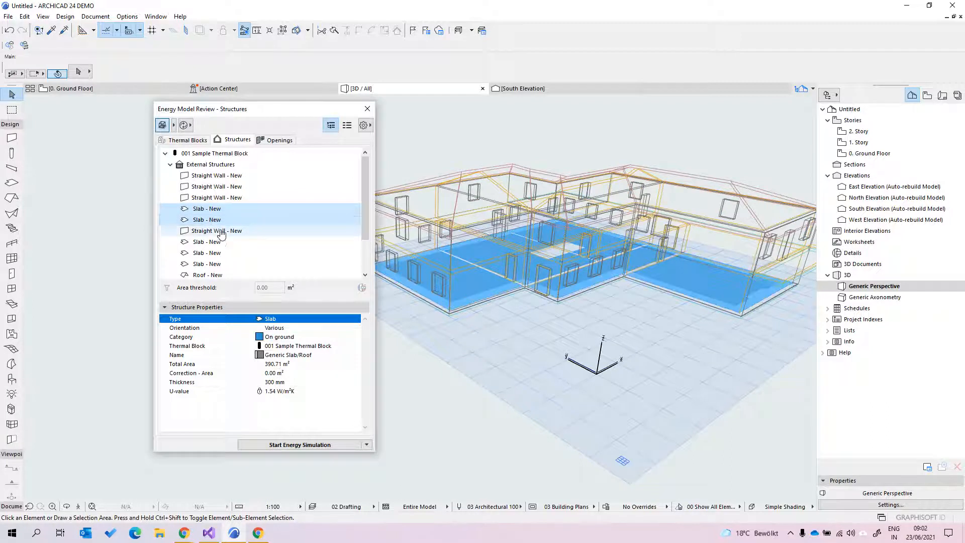
scroll(221, 228, "down", 2)
left_click(221, 221, "ctrl")
left_click(221, 221, "ctrl")
left_click(220, 210, "ctrl")
left_click(220, 210, "ctrl")
left_click(216, 200, "ctrl")
middle_click_drag(532, 282, 610, 279, "shift")
middle_click_drag(528, 276, 618, 320, "shift")
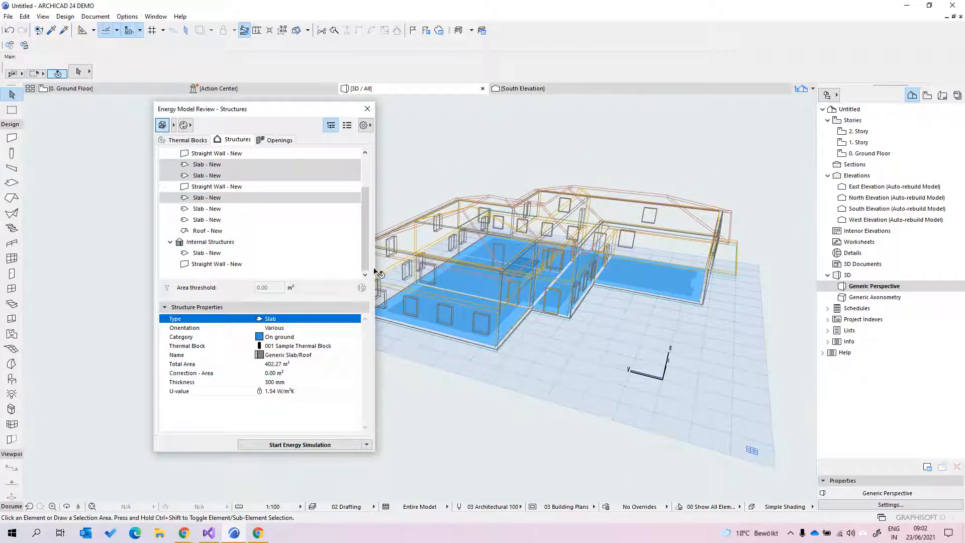
Step: Highlight the roof among the external structures of 001 Sample Thermal Block and examine it in 3D
left_click(263, 231)
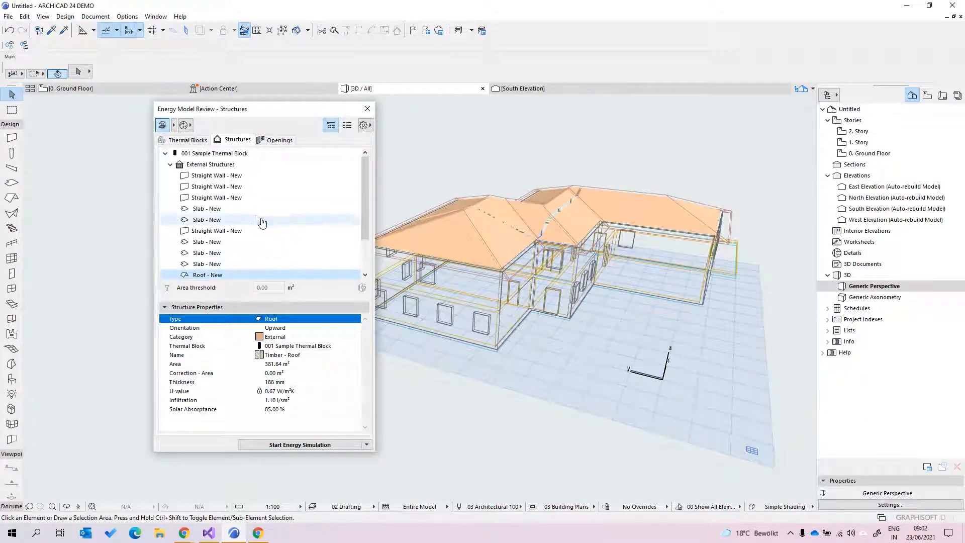
middle_click_drag(528, 260, 538, 308, "shift")
middle_click_drag(473, 283, 533, 261, "shift")
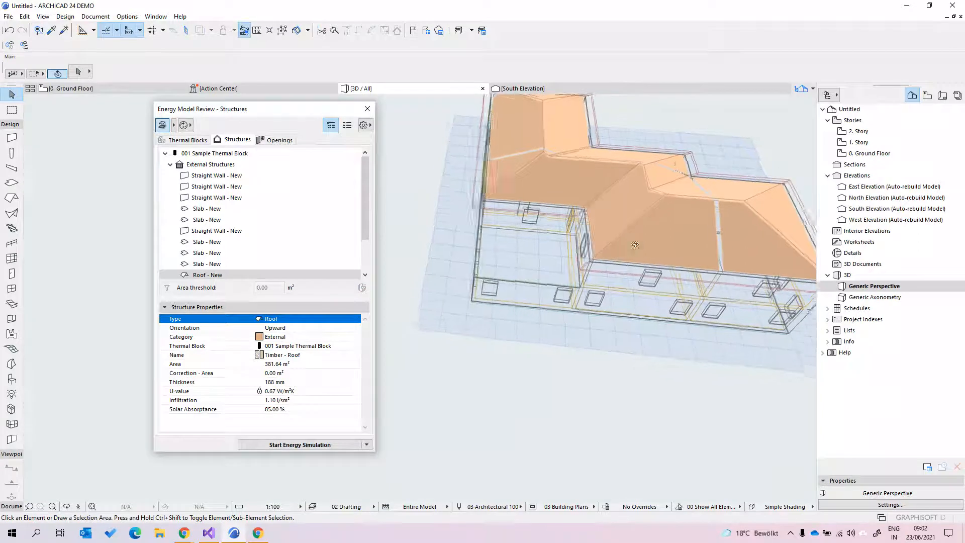
scroll(551, 273, "up", 5)
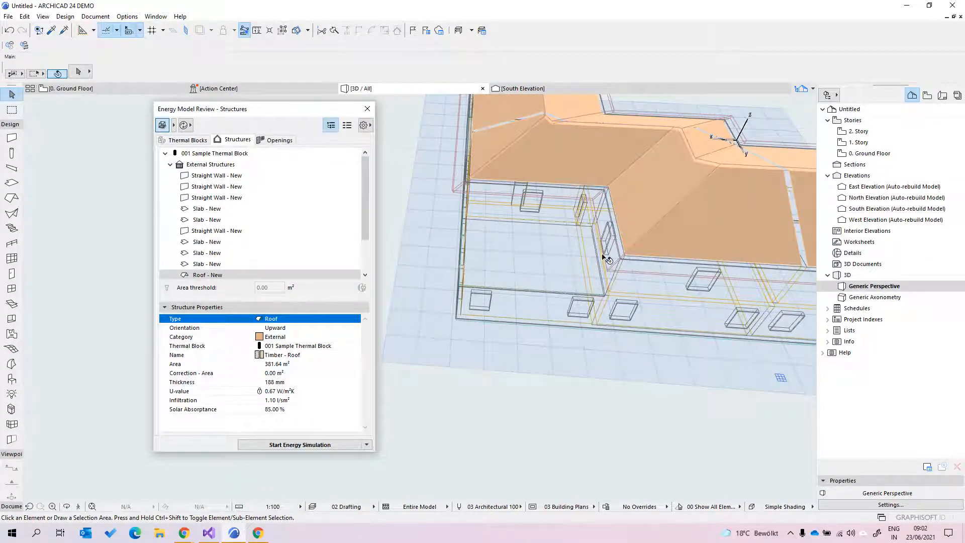
scroll(221, 263, "down", 1)
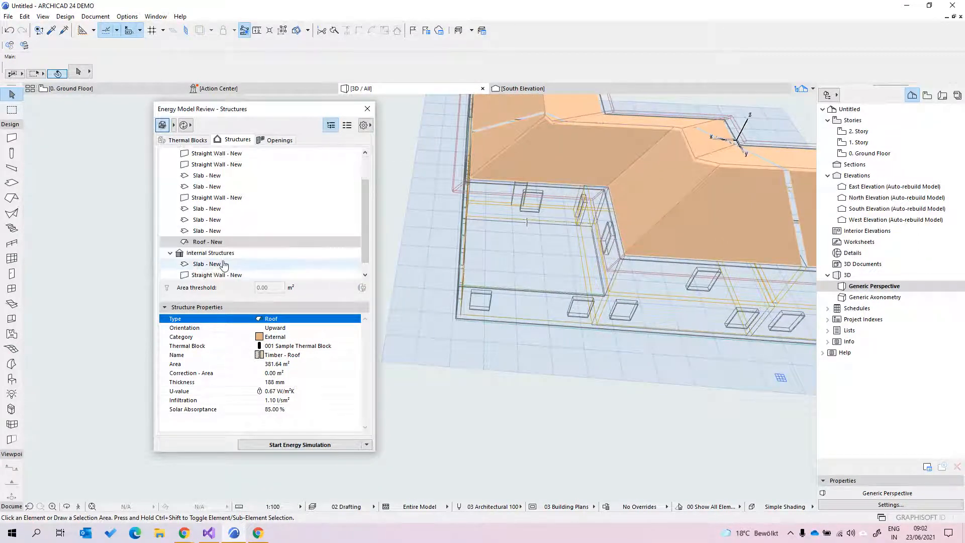
Step: Highlight the external terrace slab together with the roof in 3D, and check the slab's element ID and the roof surfaces
left_click(221, 232)
left_click(218, 220)
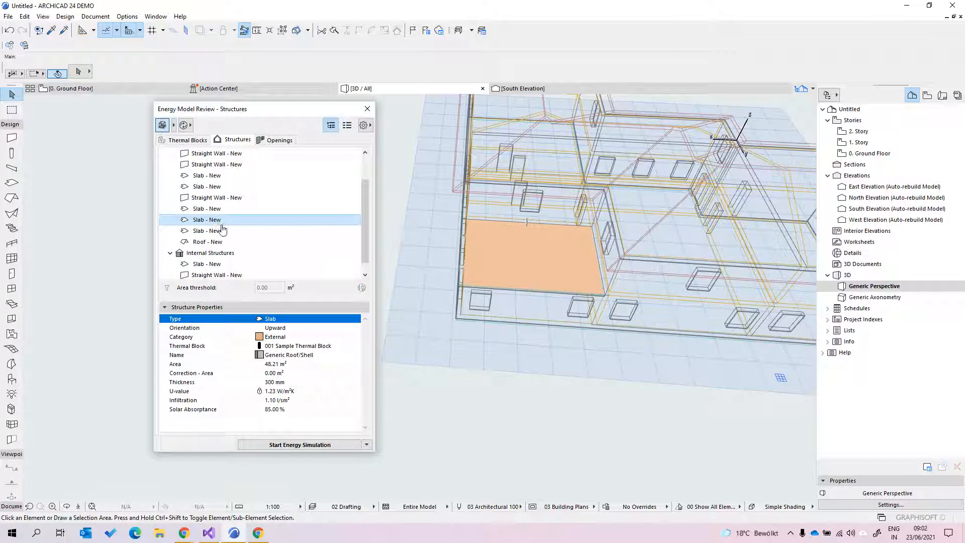
left_click(224, 243, "ctrl")
middle_click_drag(574, 347, 517, 388, "shift")
scroll(517, 388, "down", 3)
left_click(517, 365)
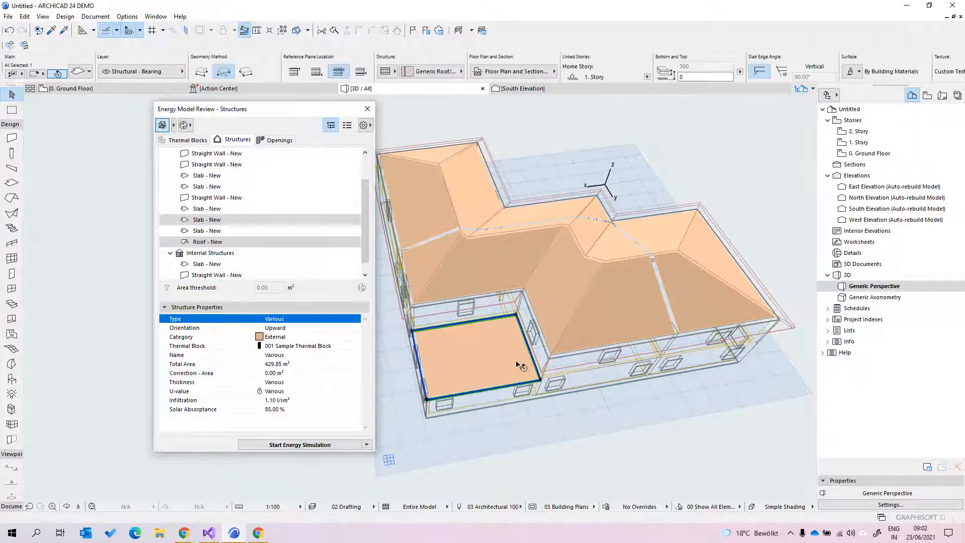
scroll(750, 74, "down", 5)
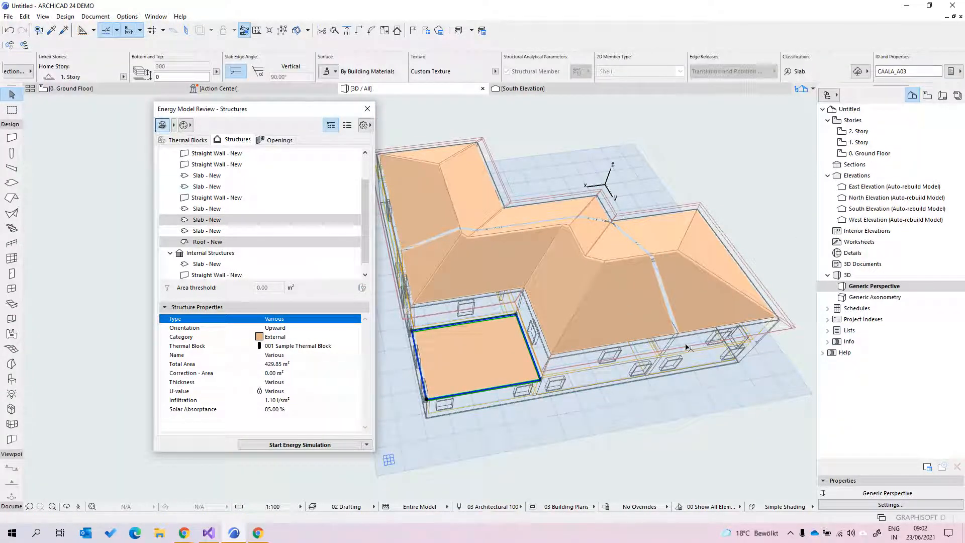
left_click(669, 403)
middle_click_drag(715, 388, 627, 336, "shift")
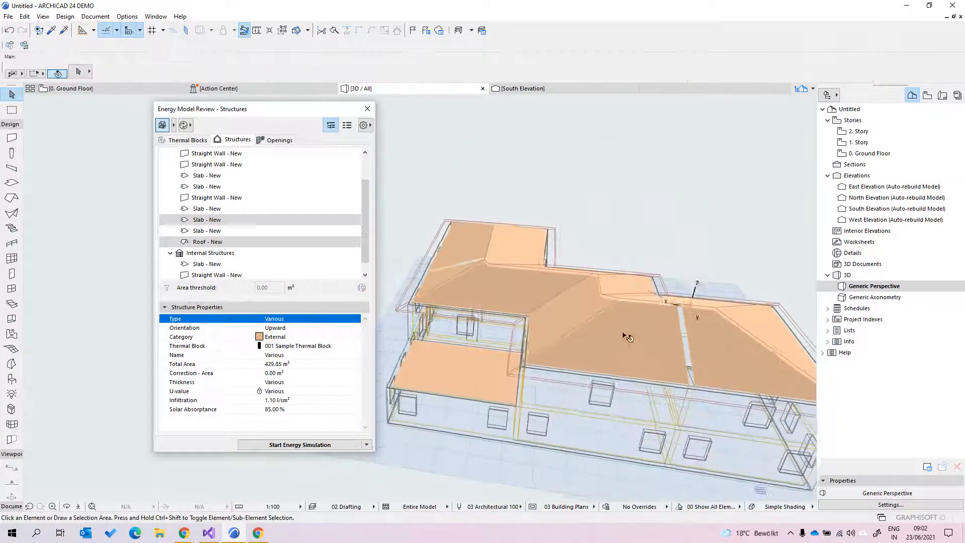
scroll(627, 335, "down", 2)
middle_click_drag(744, 405, 634, 350, "shift")
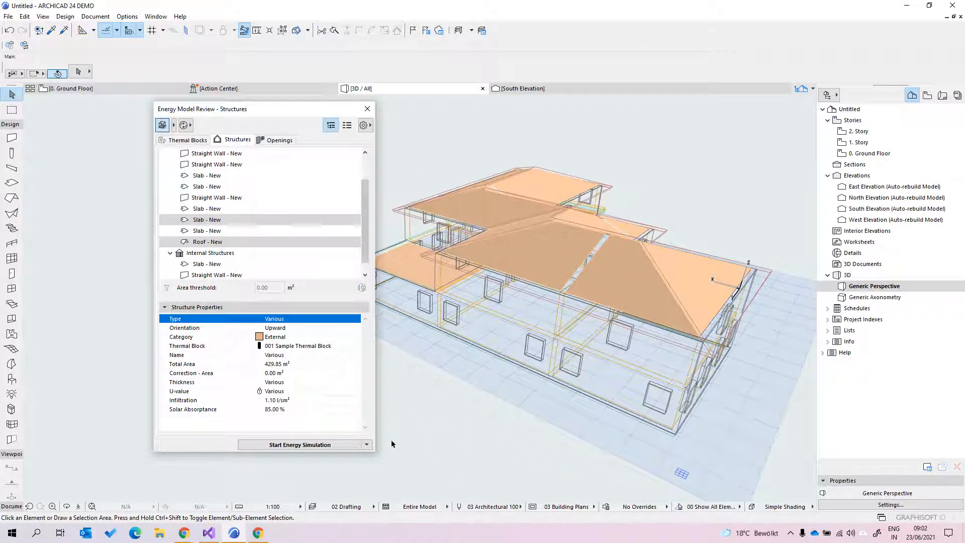
Step: Export the energy model as gbXML, replacing the existing Demo V10 B10 Layer file in the Demo folder, and close the energy model review
left_click(367, 445)
left_click(346, 465)
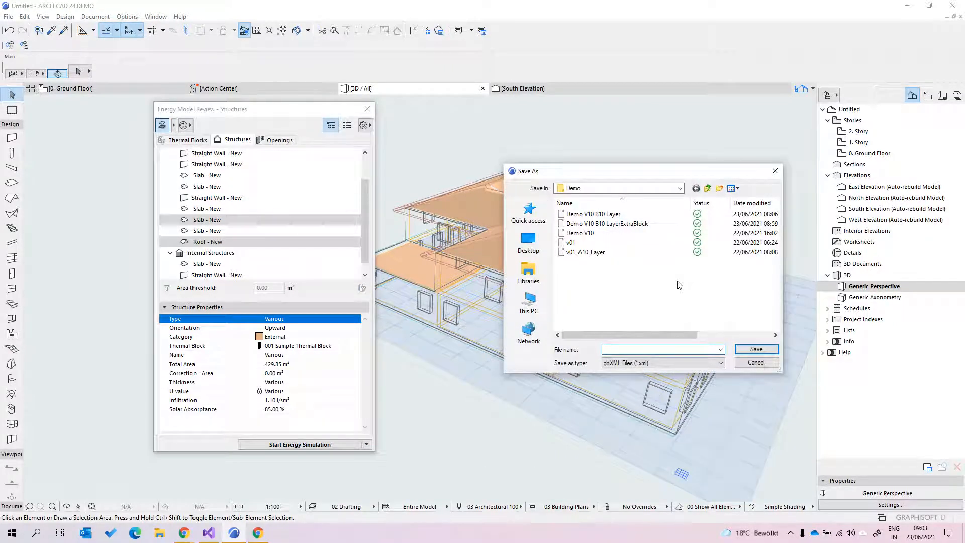
left_click(603, 214)
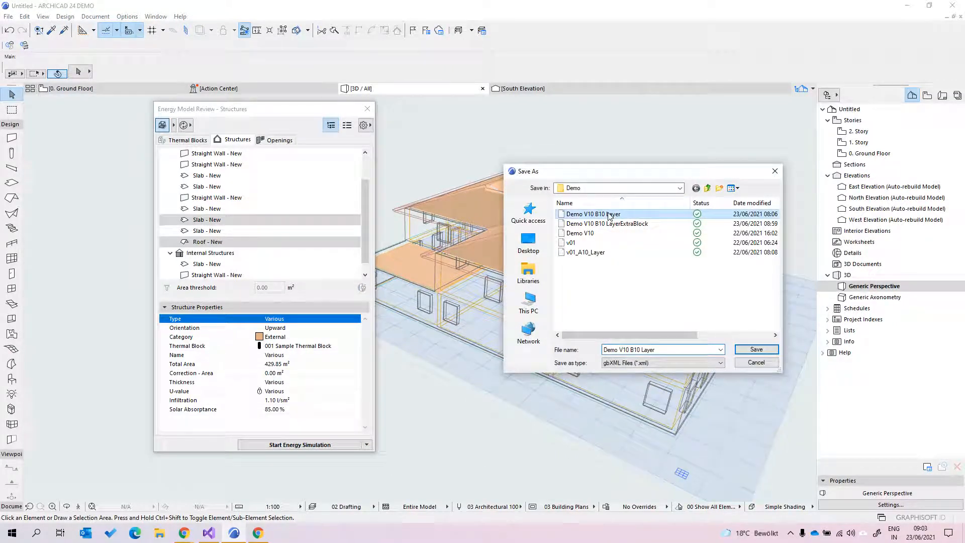
left_click(756, 348)
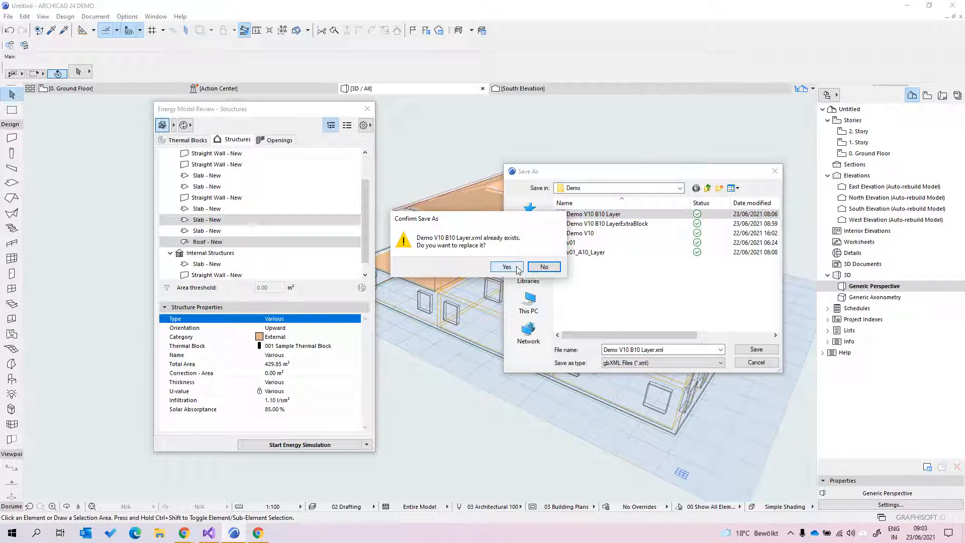
left_click(507, 266)
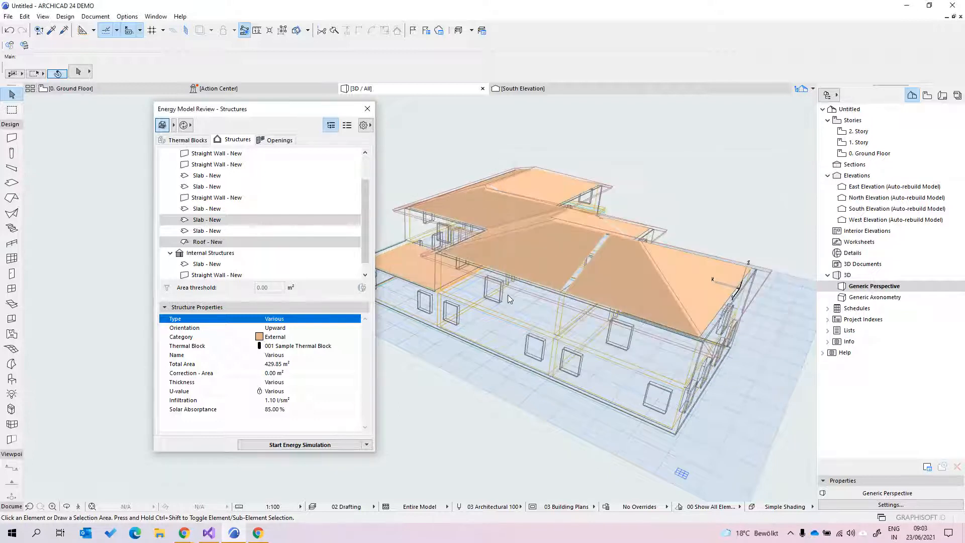
left_click(368, 109)
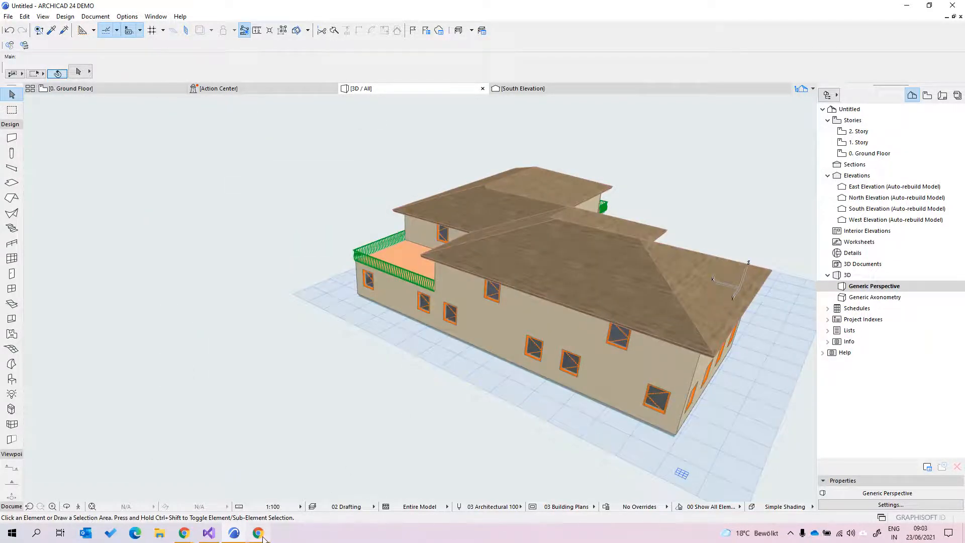
Step: Switch to CAALA in Chrome and import the gbXML file Demo V10 B10 Layer into DB_train_Test's Gebäudeoptimierung as Entwurfsplanung
left_click(259, 533)
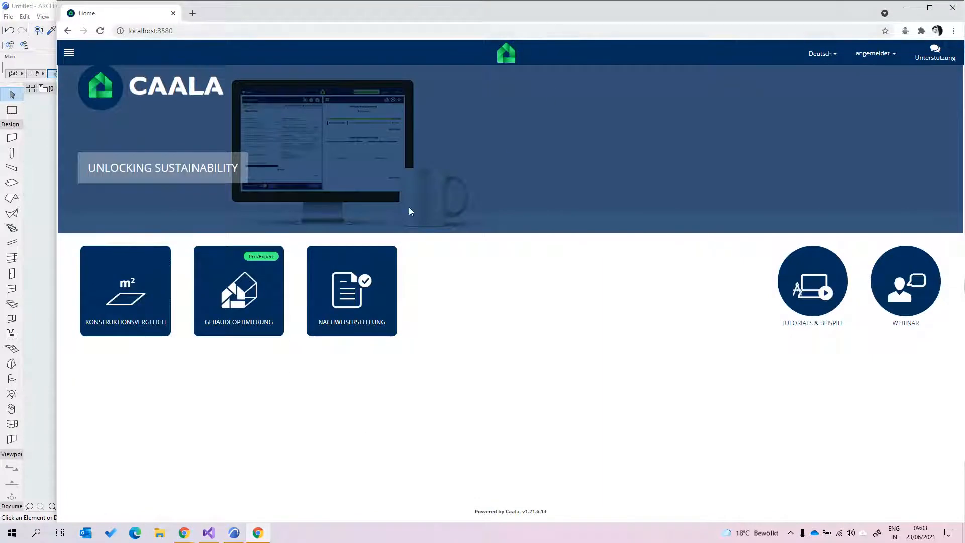
left_click(237, 291)
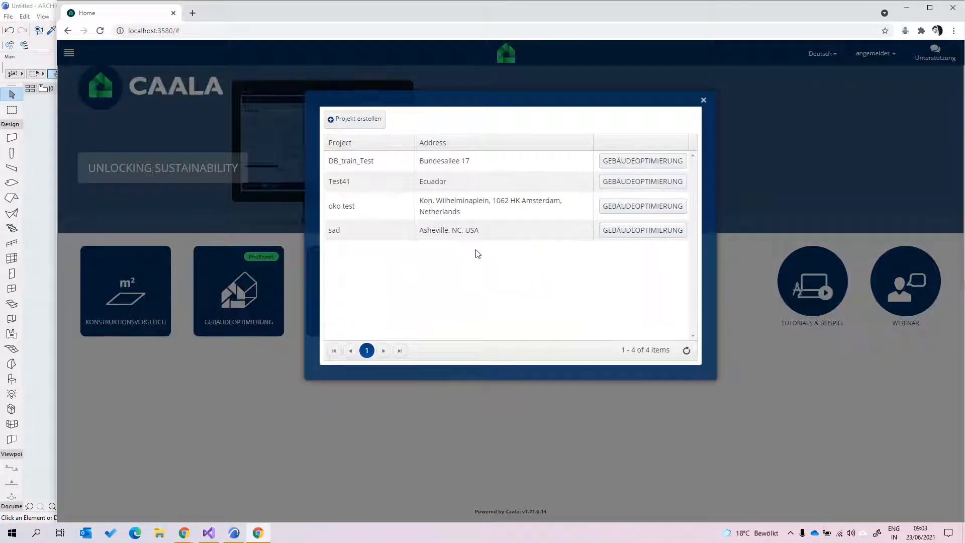
left_click(644, 161)
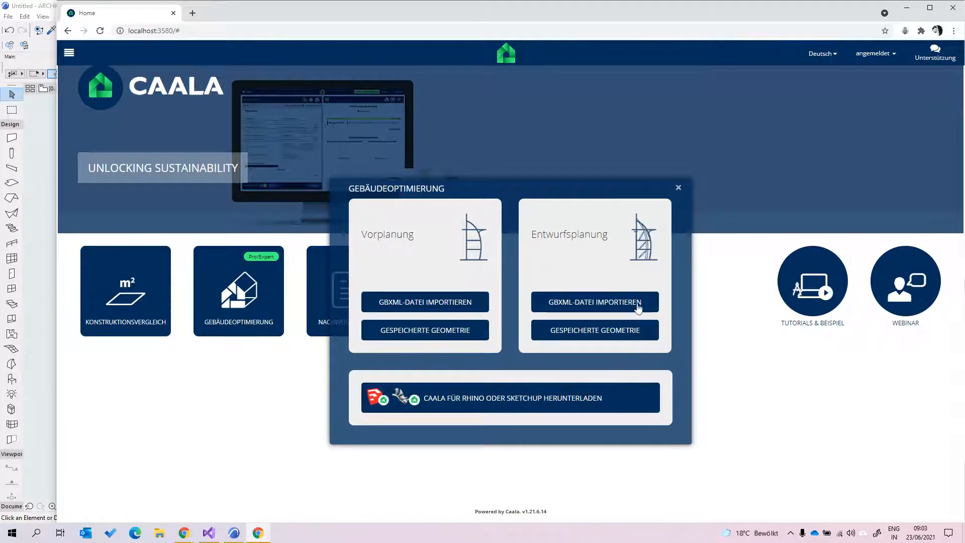
left_click(614, 302)
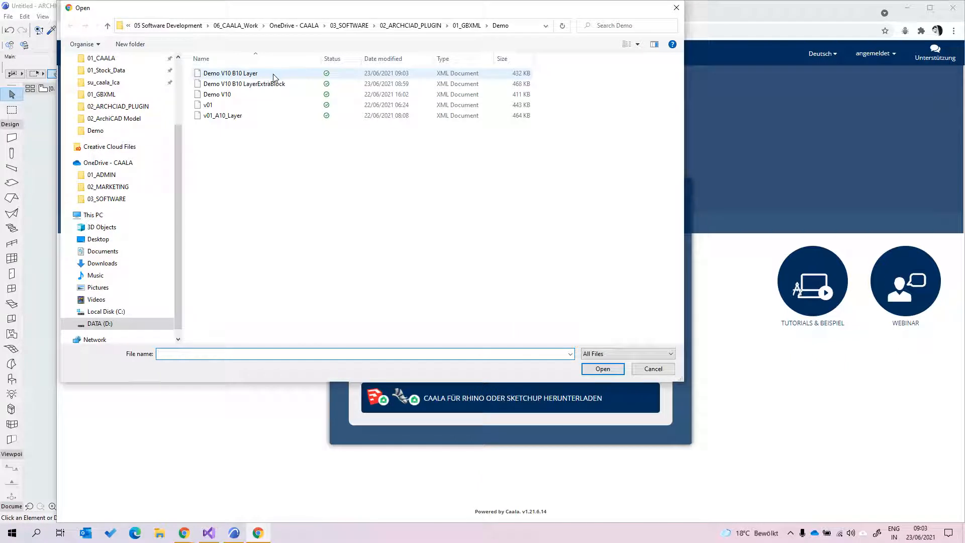
left_click(268, 78)
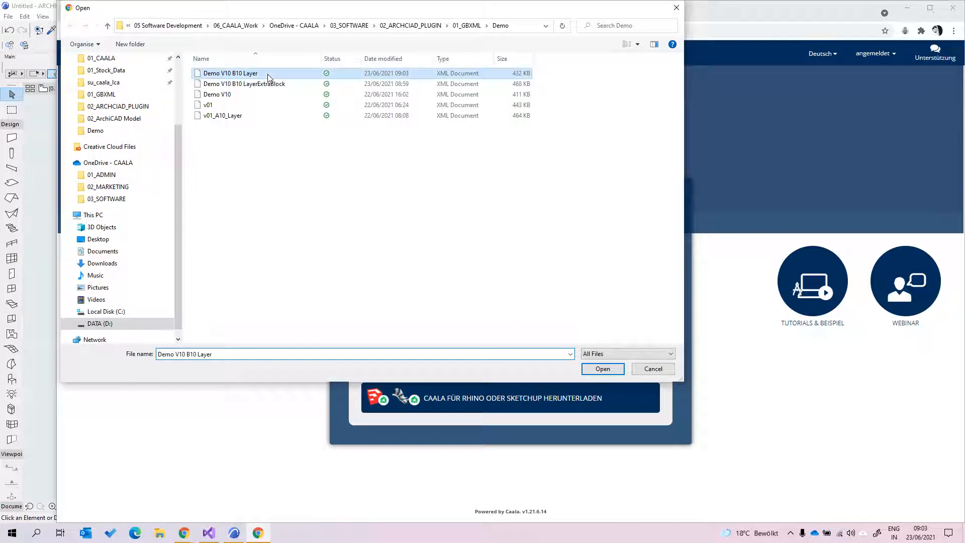
left_click(602, 369)
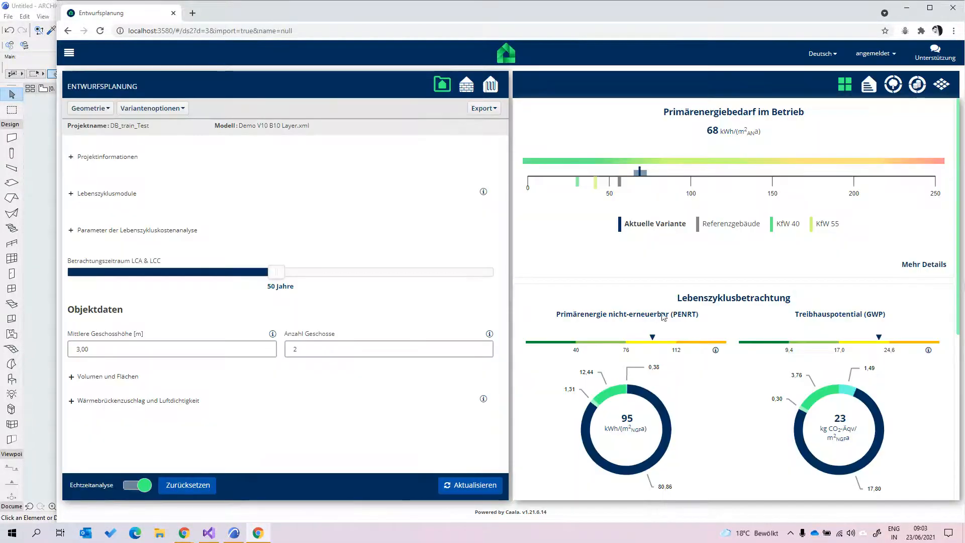
Step: Show the imported building's 3D model in CAALA and review the list of layers in the model
left_click(940, 85)
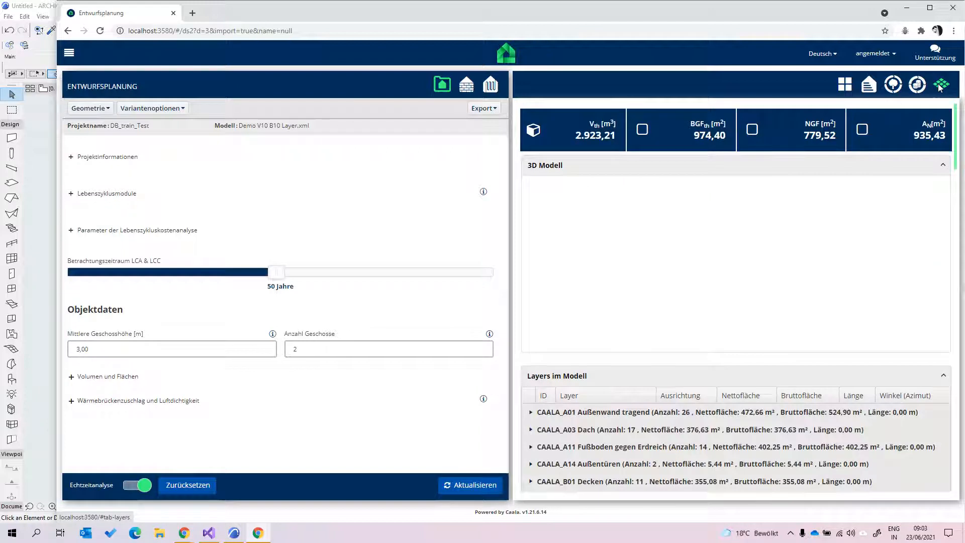
left_click_drag(735, 296, 785, 322)
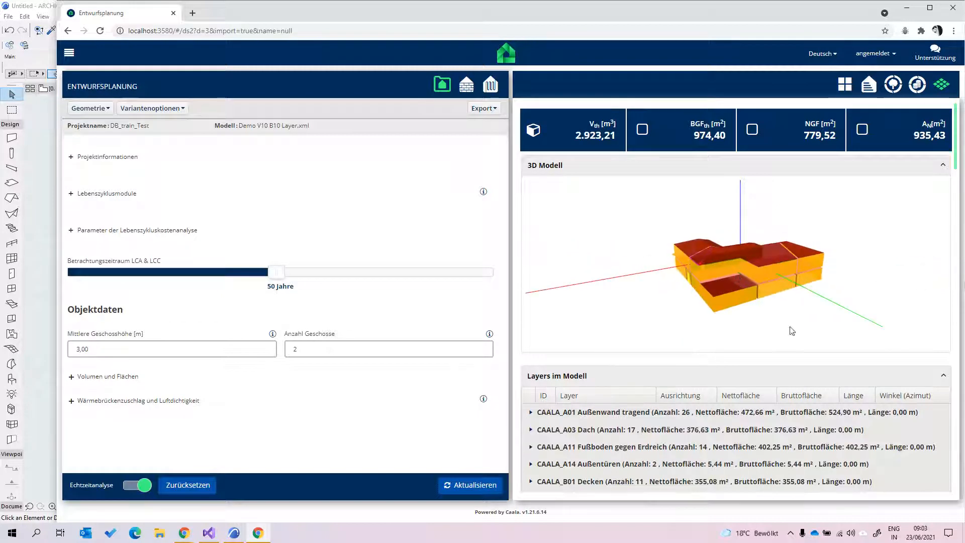
scroll(817, 413, "down", 2)
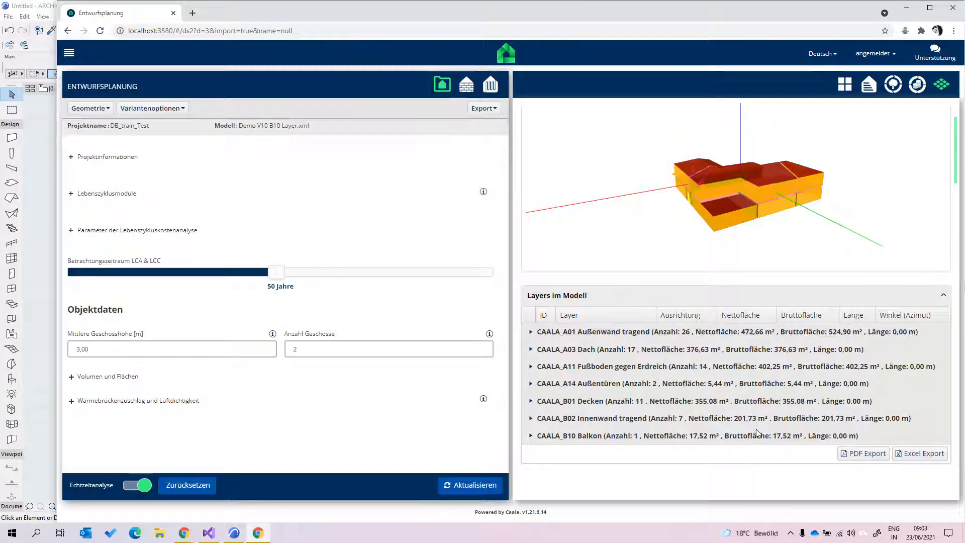
Step: Arrange the CAALA browser window and Archicad side by side, and reopen the Energy Model Review in Archicad
left_click_drag(555, 13, 963, 159)
left_click(213, 200)
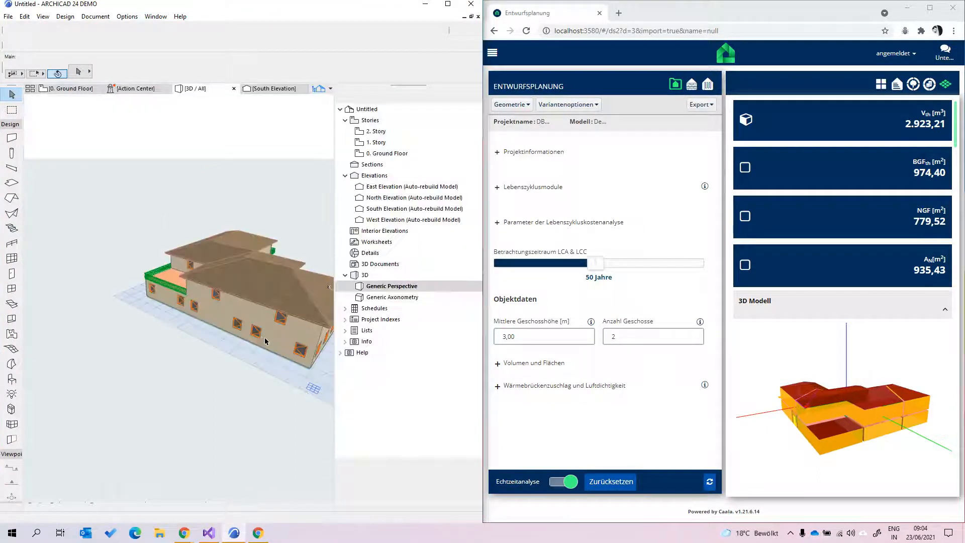
left_click(66, 17)
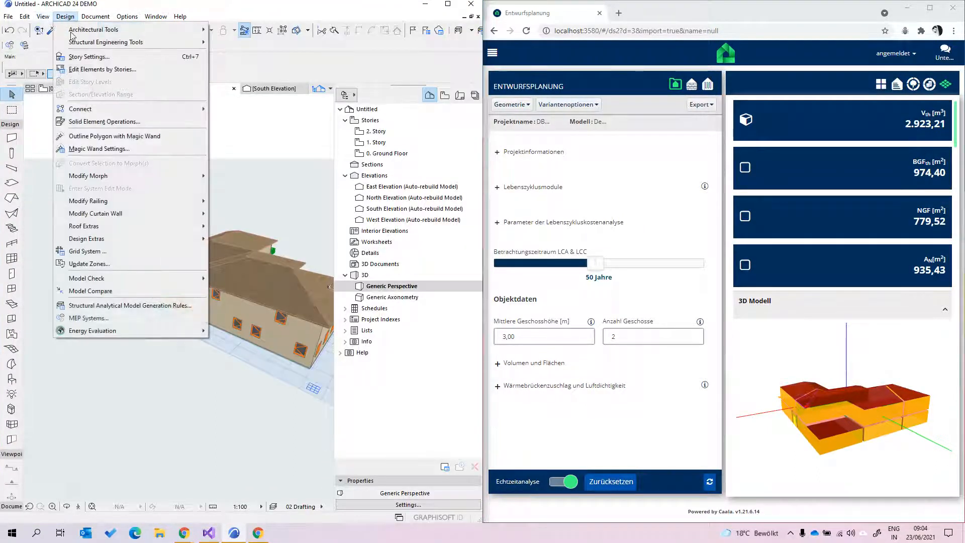
mouse_move(160, 331)
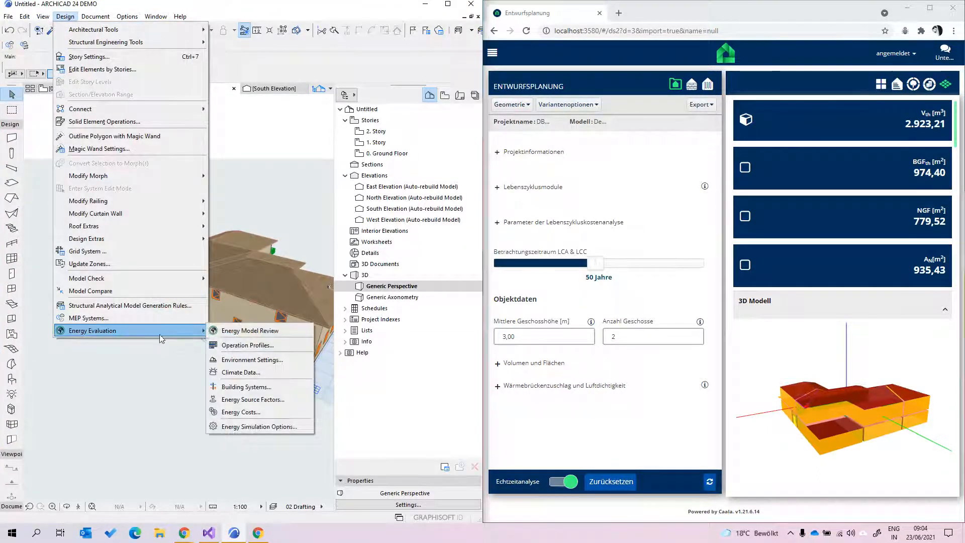
left_click(249, 331)
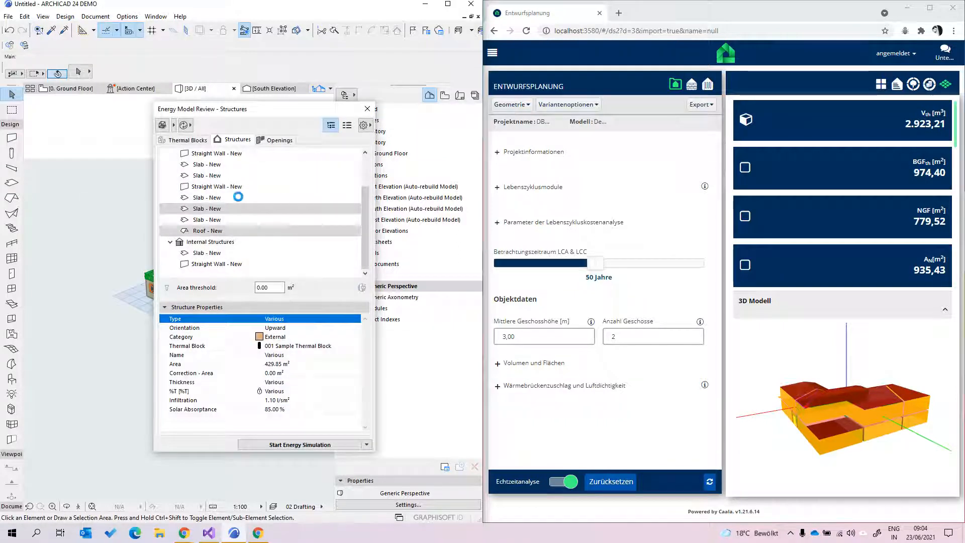
Step: Highlight the three on-ground slabs in 3D with the review palette moved aside, and read their total area
scroll(239, 198, "up", 3)
left_click(255, 211)
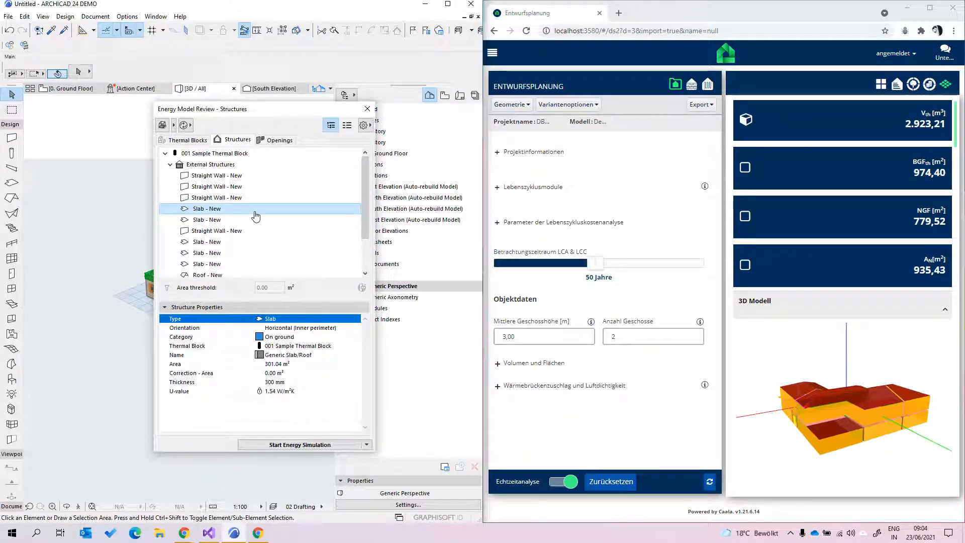
left_click(242, 220, "shift")
left_click_drag(281, 109, 372, 110)
left_click(252, 126)
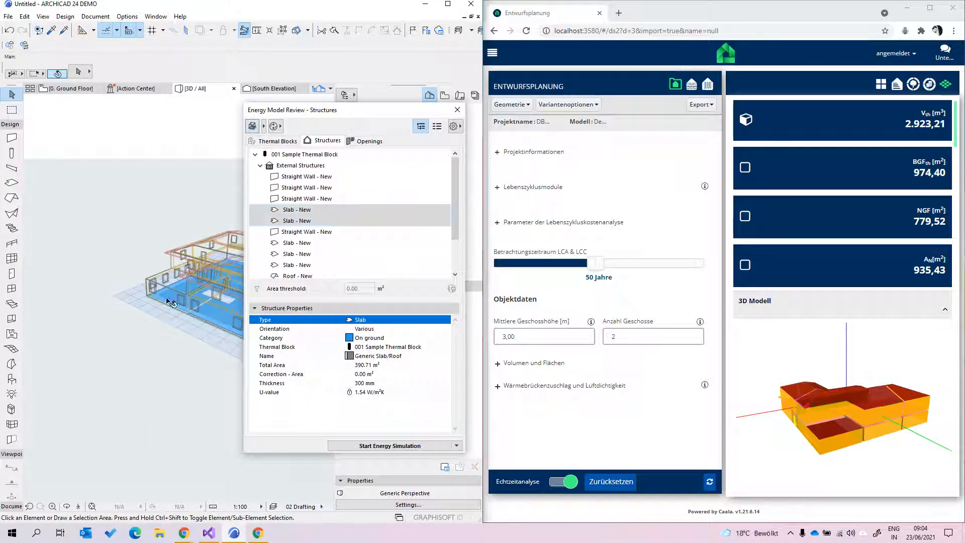
left_click(307, 243, "ctrl")
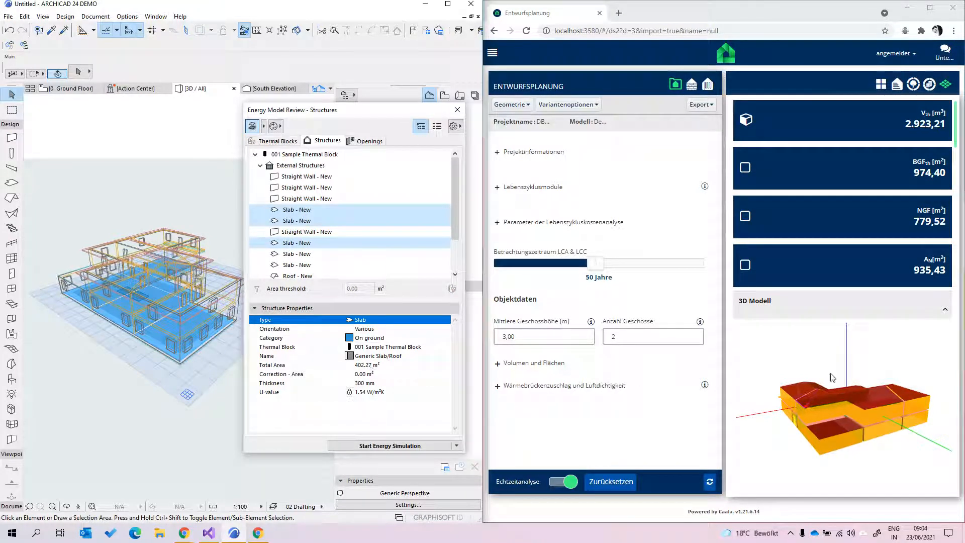
Step: Compare the slab area with CAALA's layer CAALA_A11 Fußboden gegen Erdreich, and locate the area of CAALA_A01 Außenwand tragend
left_click(814, 321)
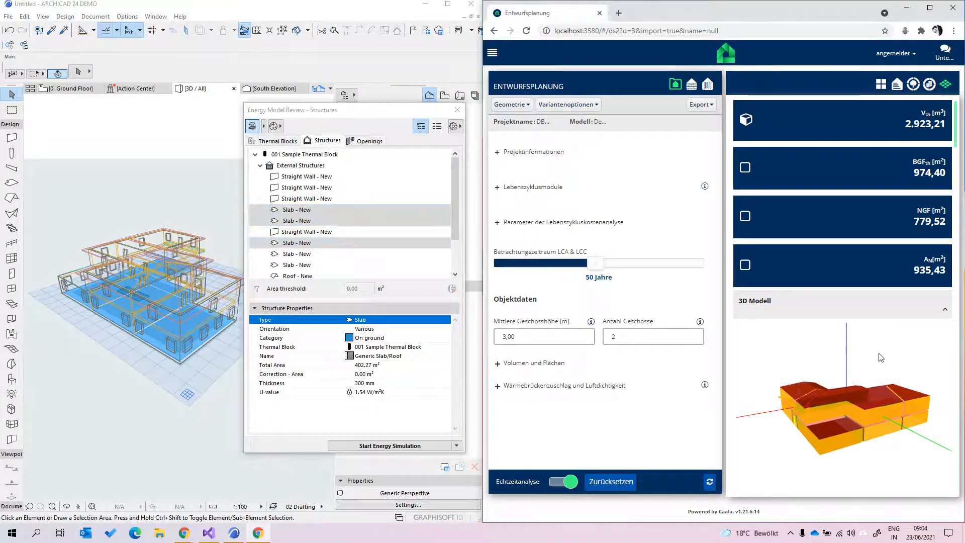
left_click_drag(954, 149, 962, 178)
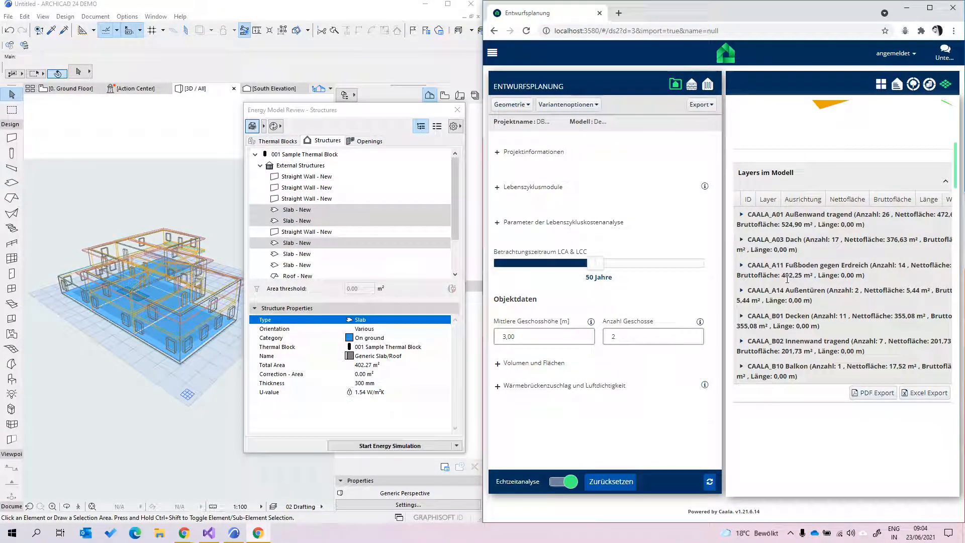
left_click_drag(780, 276, 806, 277)
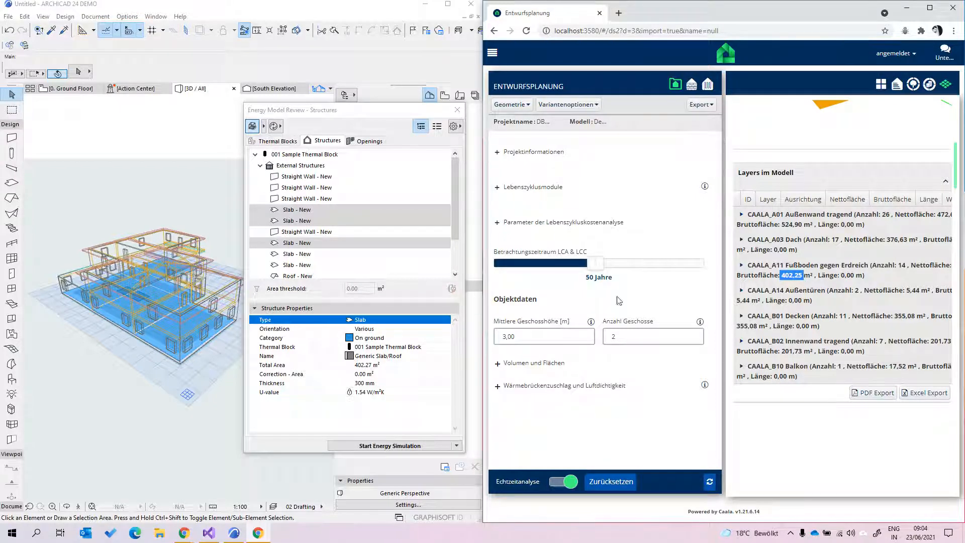
left_click(879, 228)
left_click_drag(938, 215, 943, 216)
left_click(939, 223)
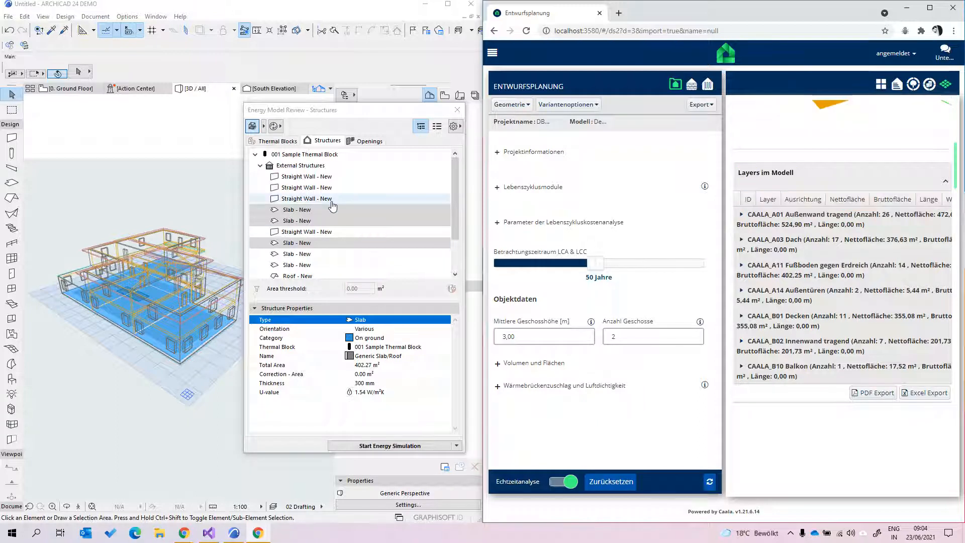
Step: Highlight the four external straight wall groups of 001 Sample Thermal Block in Archicad to read their total area
left_click(326, 186)
left_click(326, 179)
left_click(326, 190, "ctrl")
left_click(327, 200, "ctrl")
left_click(333, 233, "ctrl")
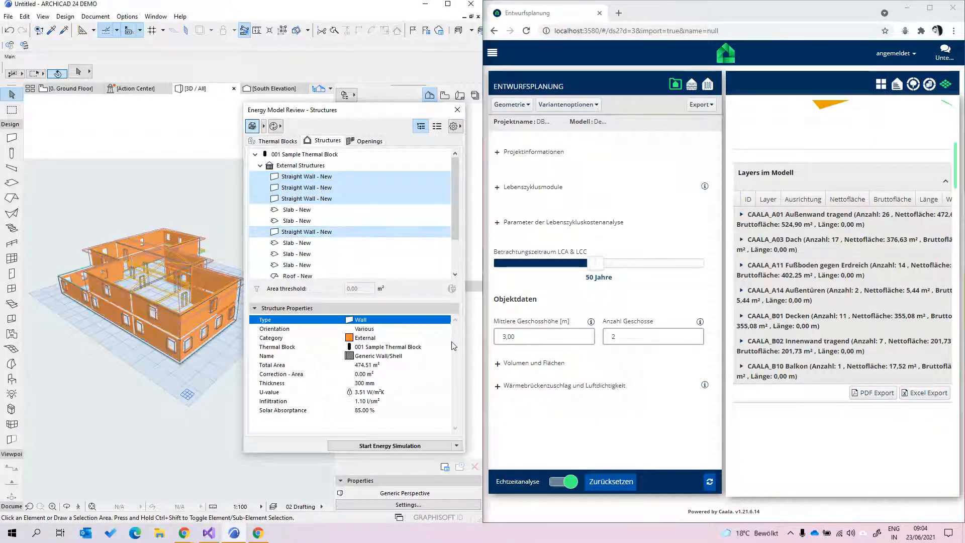
Step: Compare Archicad's external wall area with the net area of CAALA_A01 Außenwand tragend in CAALA, and close the Energy Model Review
left_click(939, 217)
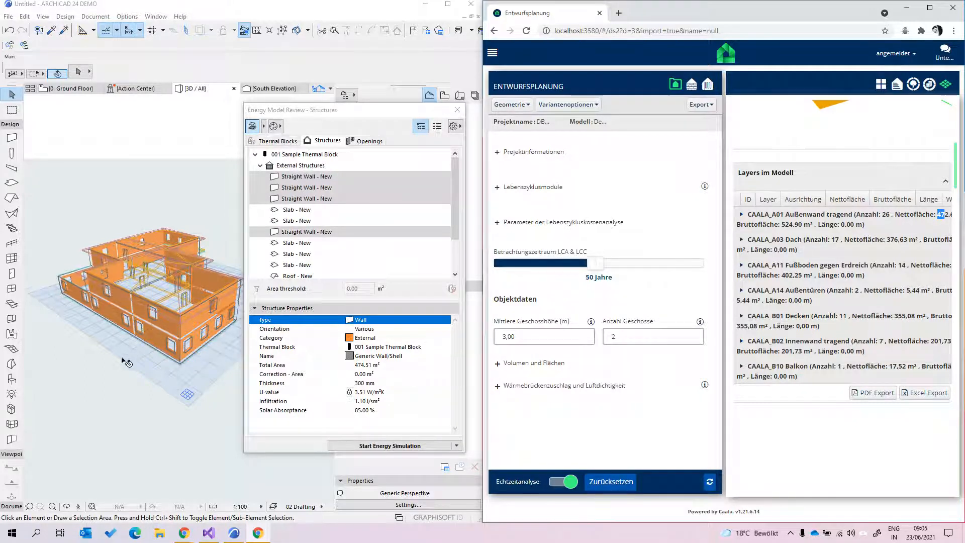
scroll(122, 361, "up", 5)
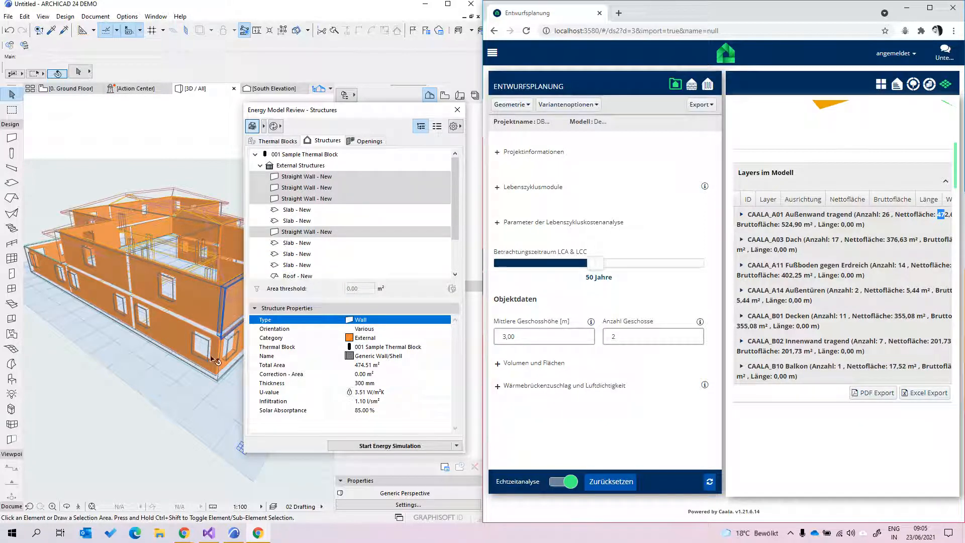
left_click(457, 110)
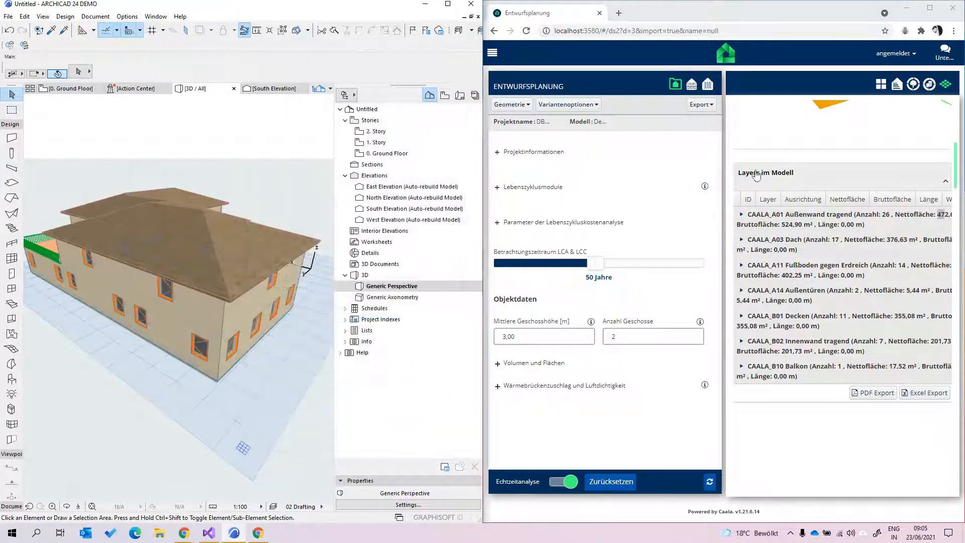
Step: Maximize the CAALA window and review the component build-ups from CAALA_A01 Außenwand tragend through CAALA_A14 Außentüren
left_click(929, 7)
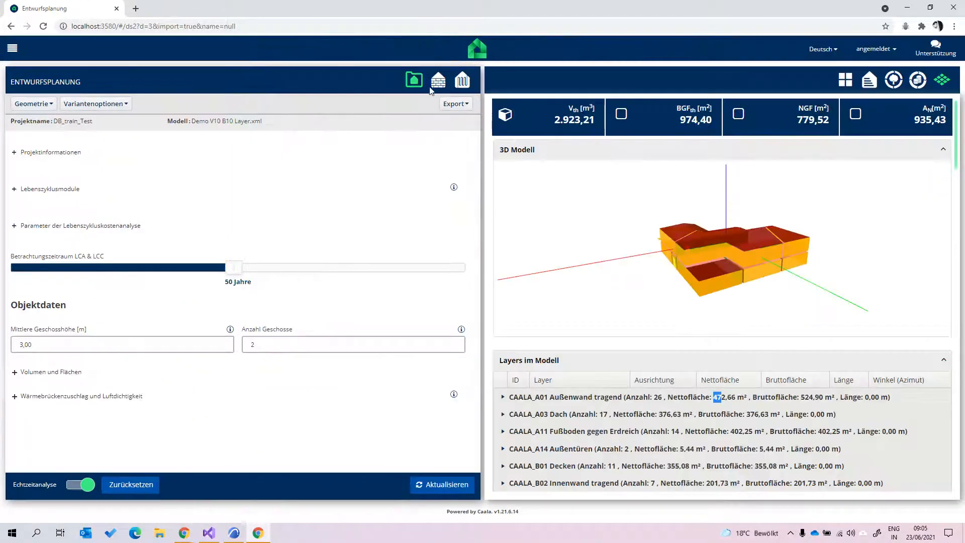
left_click(437, 80)
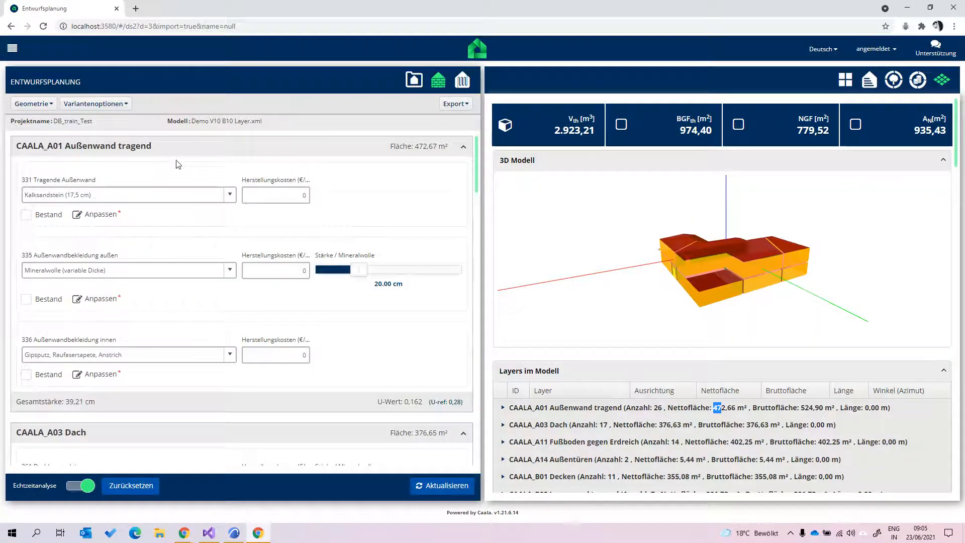
scroll(185, 263, "down", 5)
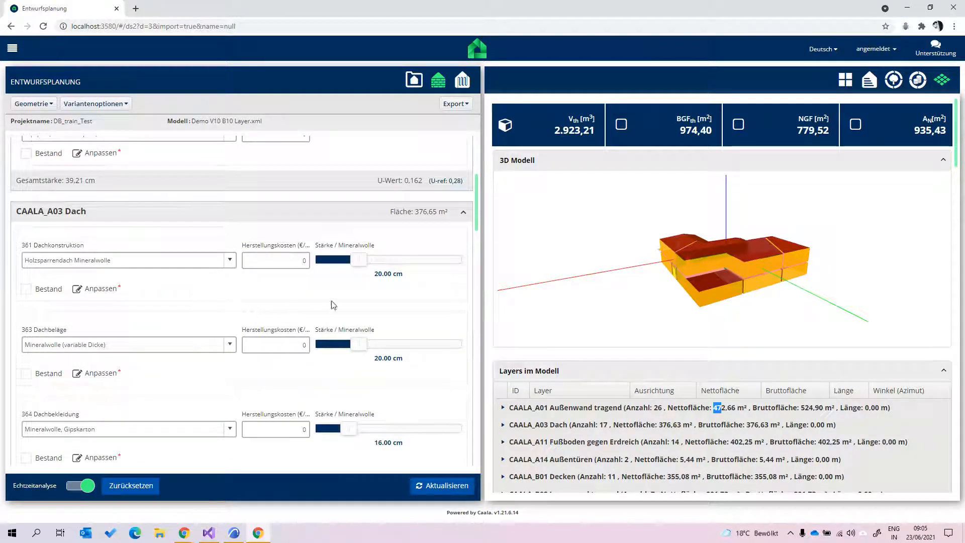
scroll(370, 292, "down", 8)
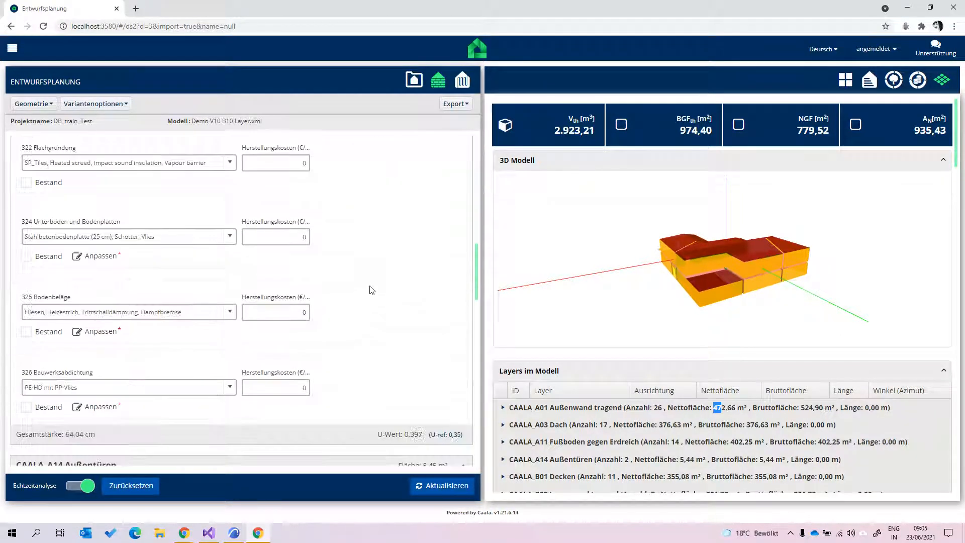
scroll(370, 292, "down", 3)
Step: Review the operating primary energy and life cycle results in the overview, and open the annual operating energy demand details
left_click(845, 81)
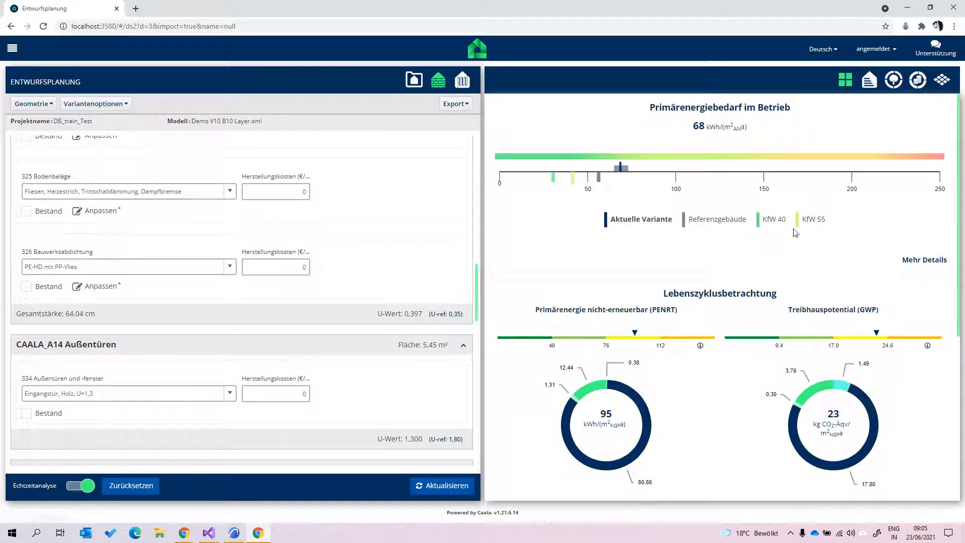
scroll(804, 241, "down", 5)
scroll(796, 246, "up", 5)
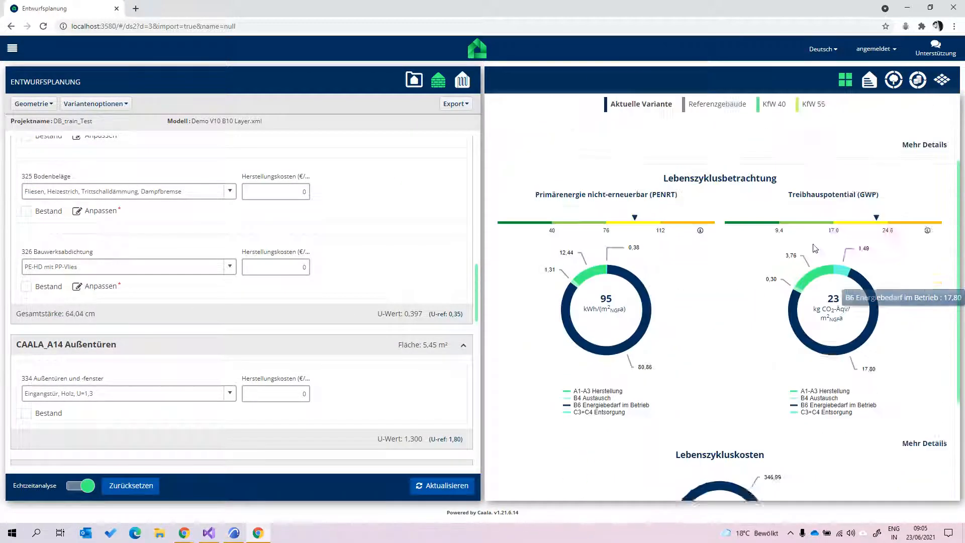
left_click(702, 218)
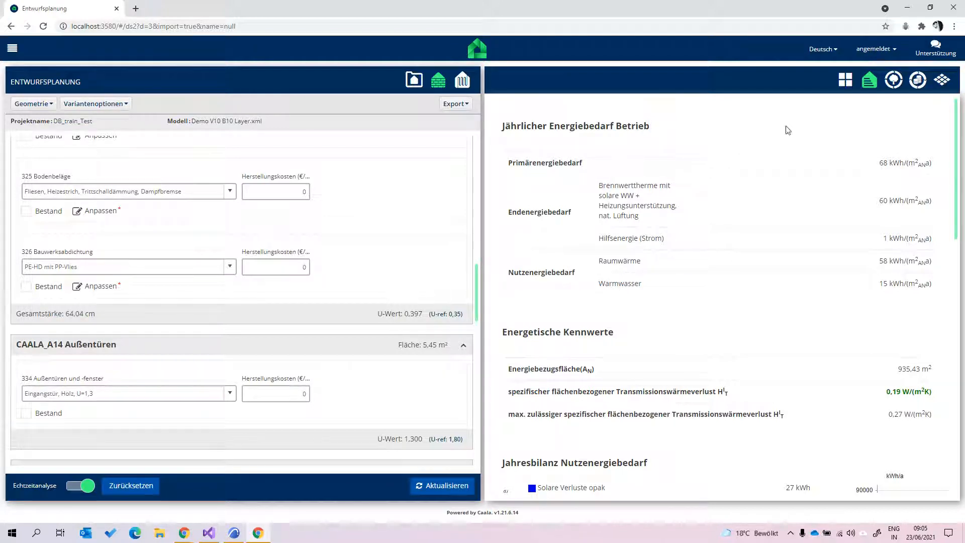
Step: Return to the model and layer view, and rotate the 3D building model to inspect its opposite side
left_click(942, 80)
left_click_drag(790, 265, 698, 276)
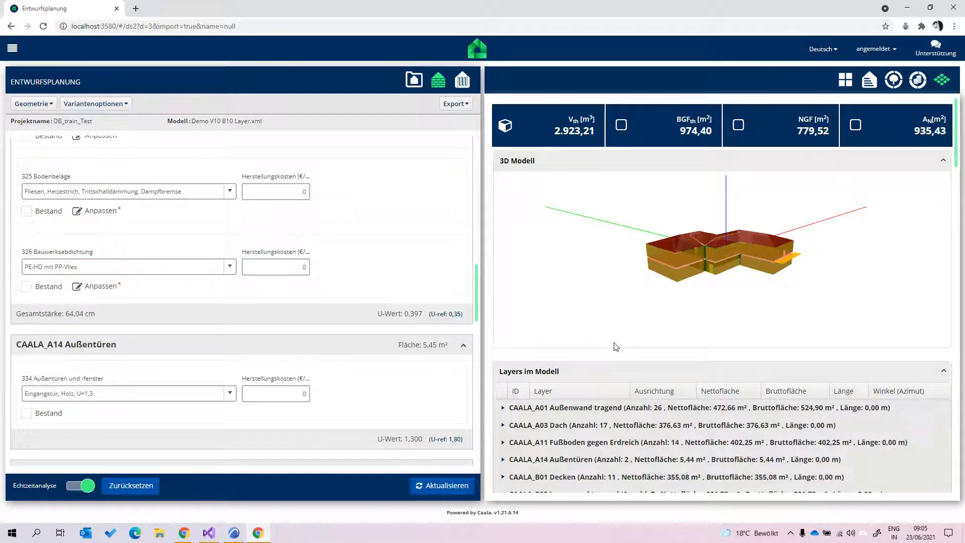
left_click(185, 533)
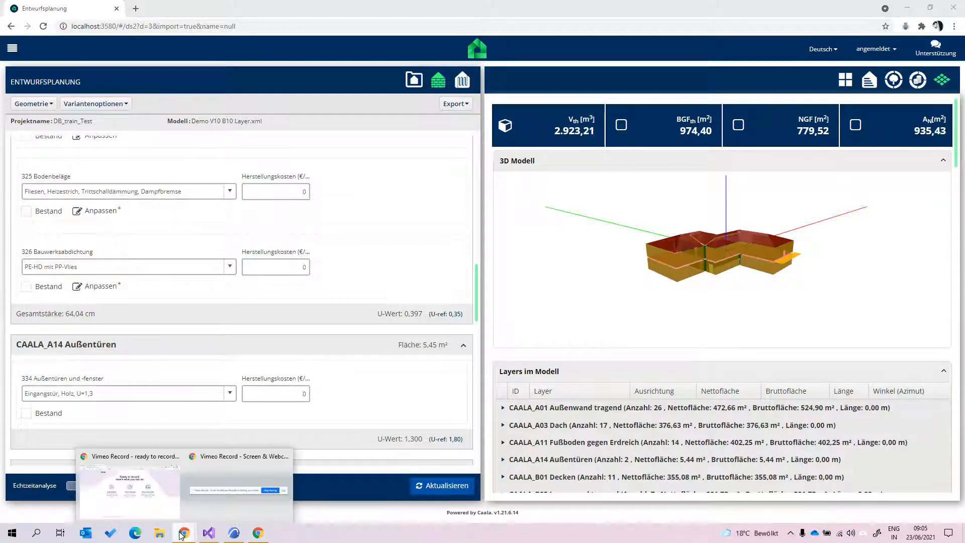